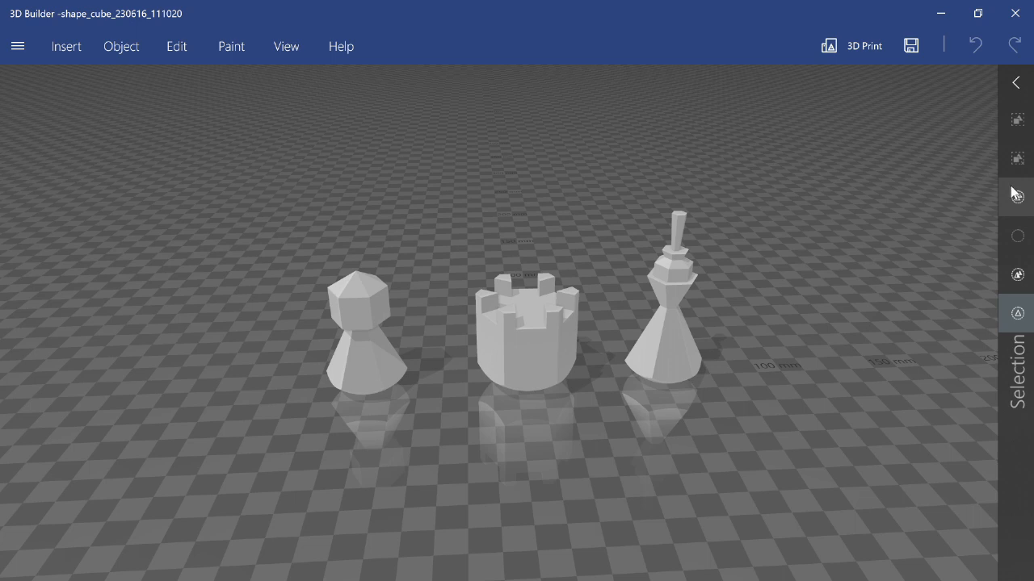
Step: Select all three chess pieces, move them far aside along the X axis to clear the workspace, and deselect them
{"action": "left_click", "coordinate": [1016, 195]}
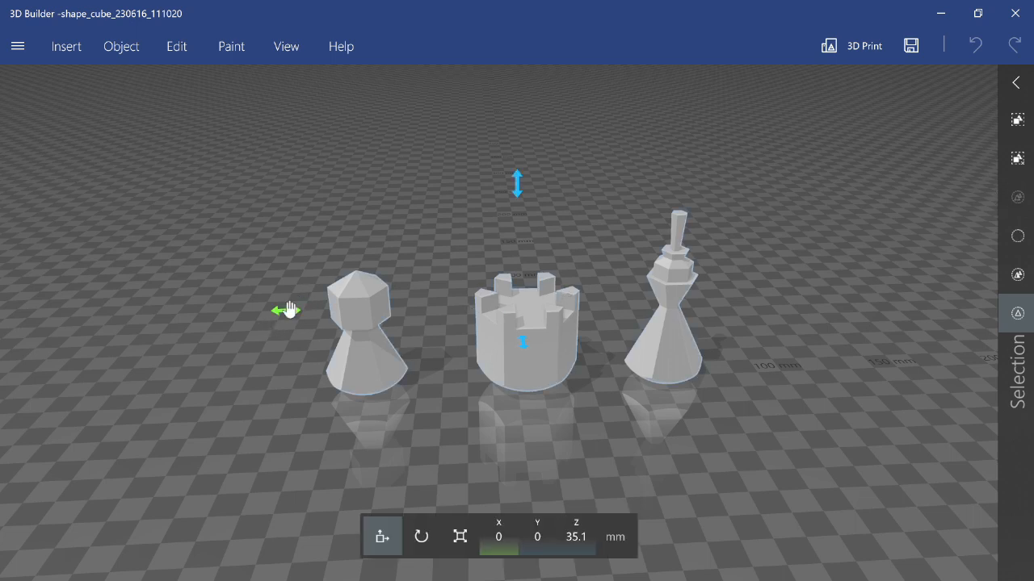
{"action": "left_click_drag", "start_coordinate": [288, 310], "coordinate": [1008, 237]}
{"action": "left_click", "coordinate": [562, 131]}
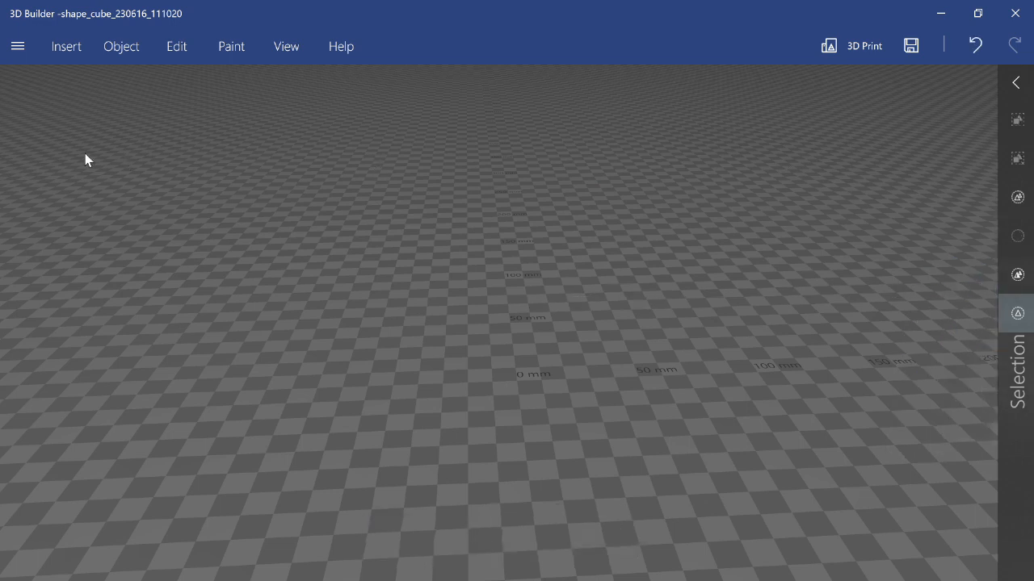
Step: Start a custom shape and set its shape type to Cone after trying Sphere
{"action": "left_click", "coordinate": [57, 57]}
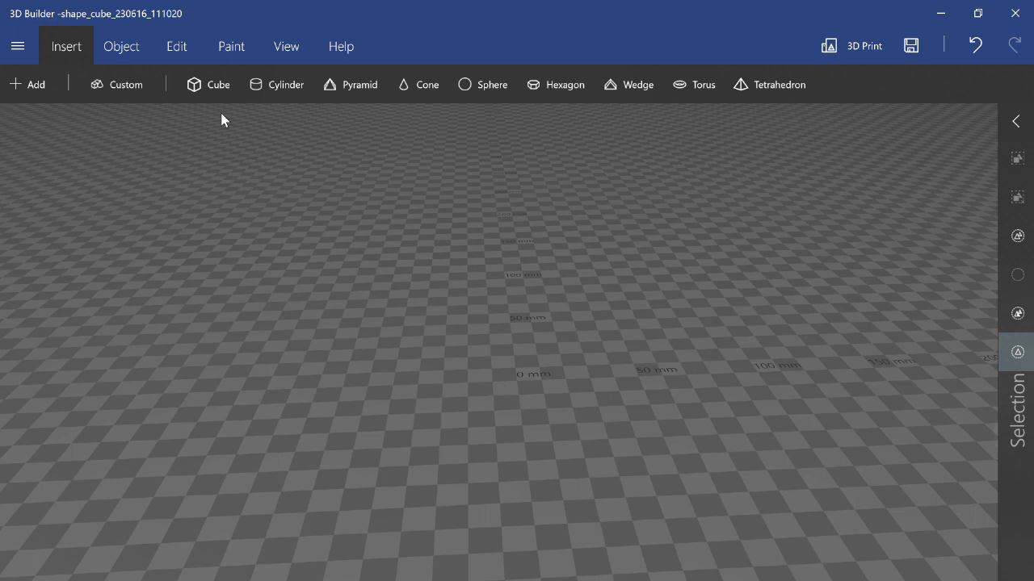
{"action": "left_click", "coordinate": [136, 87]}
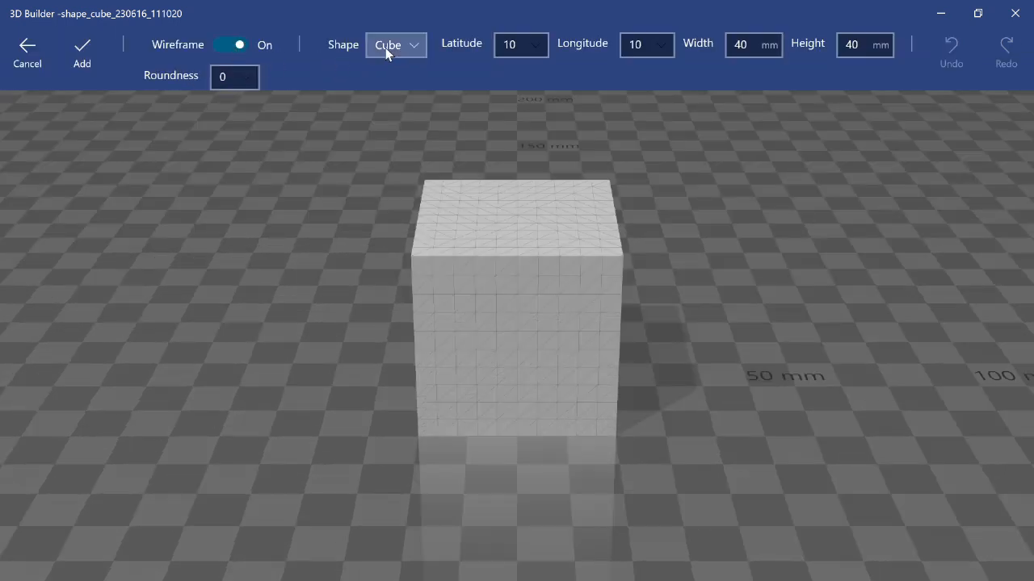
{"action": "left_click", "coordinate": [385, 48]}
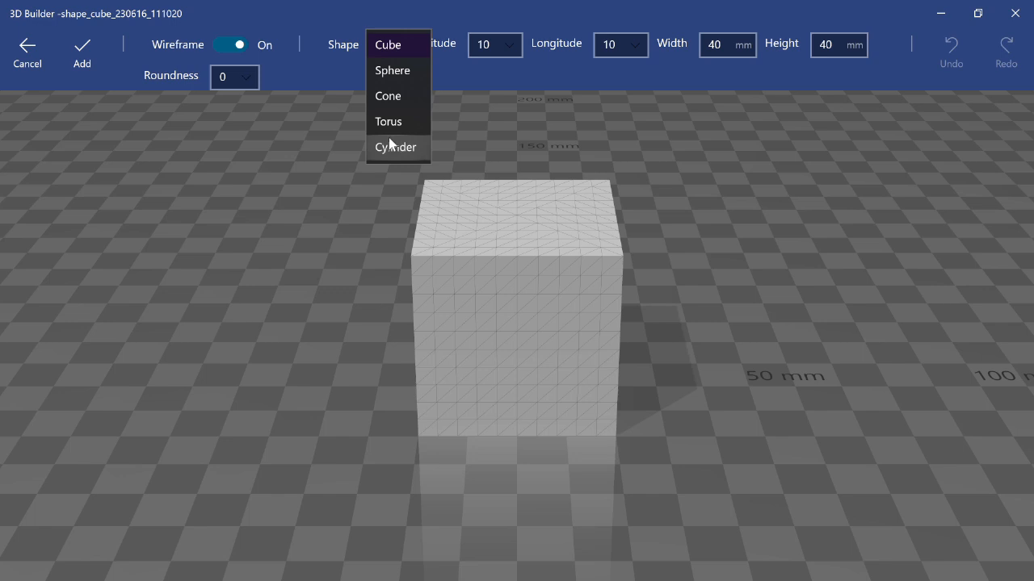
{"action": "left_click", "coordinate": [392, 71]}
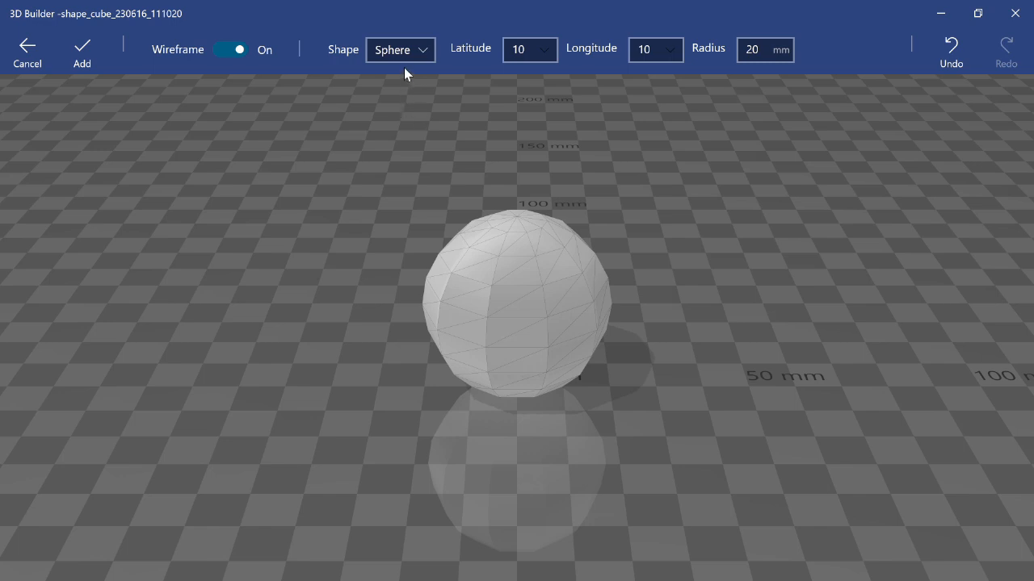
{"action": "left_click", "coordinate": [401, 54]}
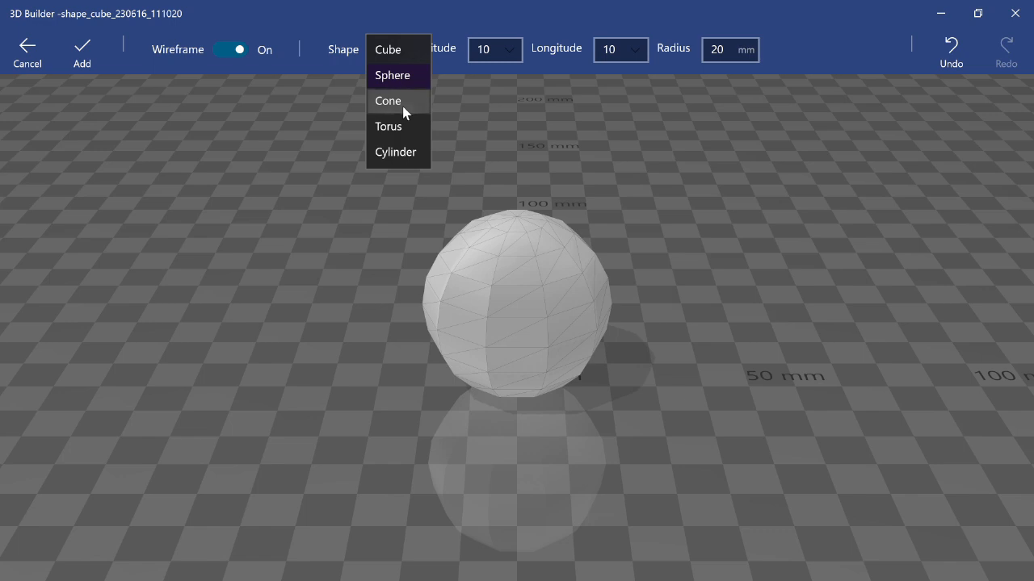
{"action": "left_click", "coordinate": [403, 102]}
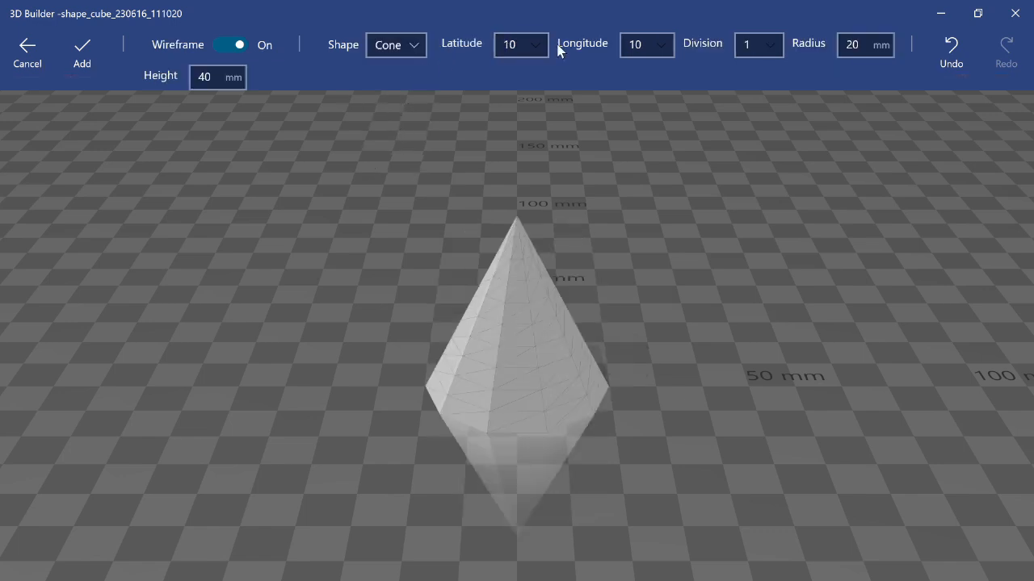
Step: Set the cone's latitude to 1 and longitude to 6, and add it to the scene
{"action": "left_click", "coordinate": [505, 44]}
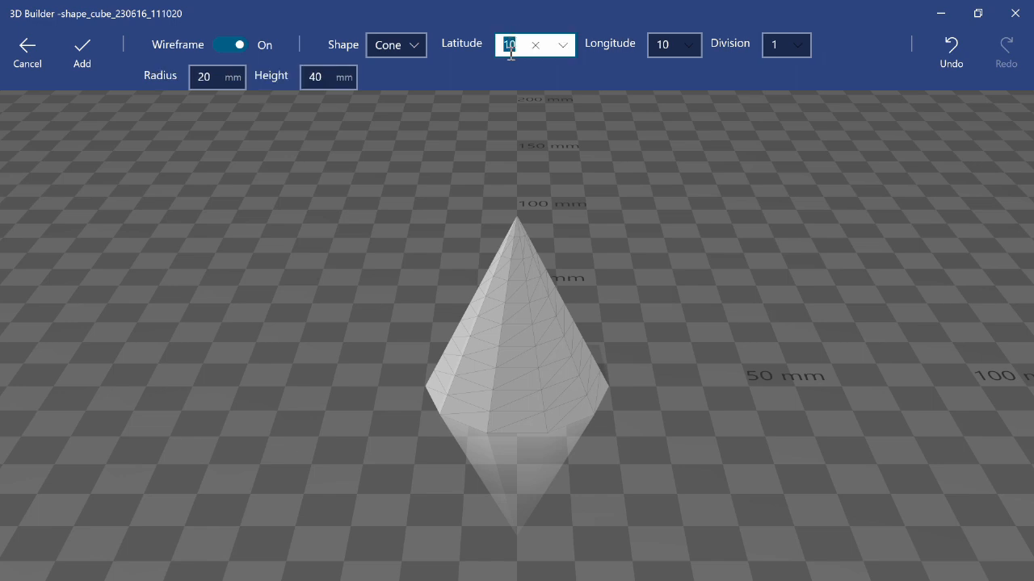
{"action": "type", "text": "1"}
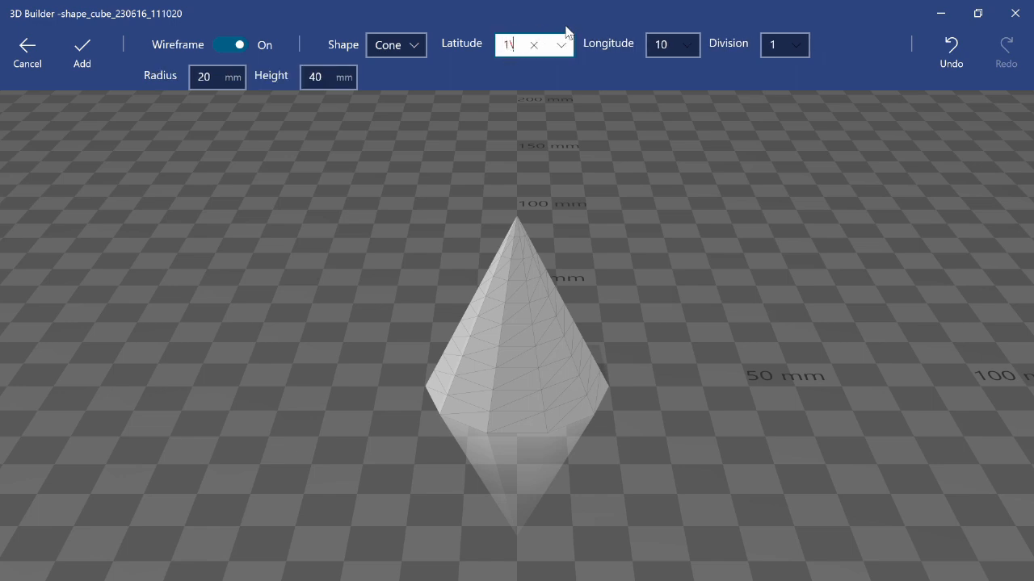
{"action": "key", "text": "BackSpace"}
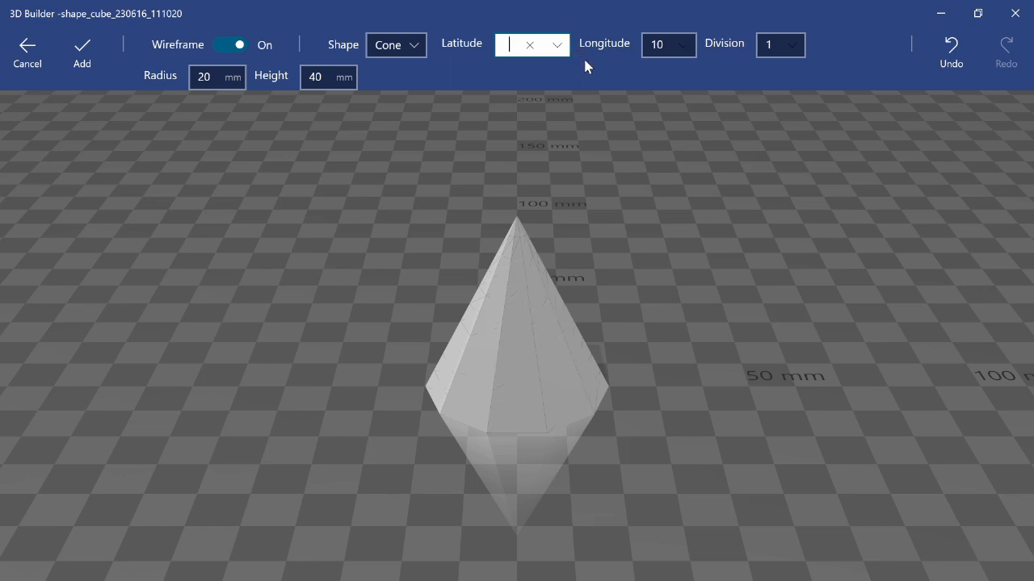
{"action": "left_click", "coordinate": [660, 44]}
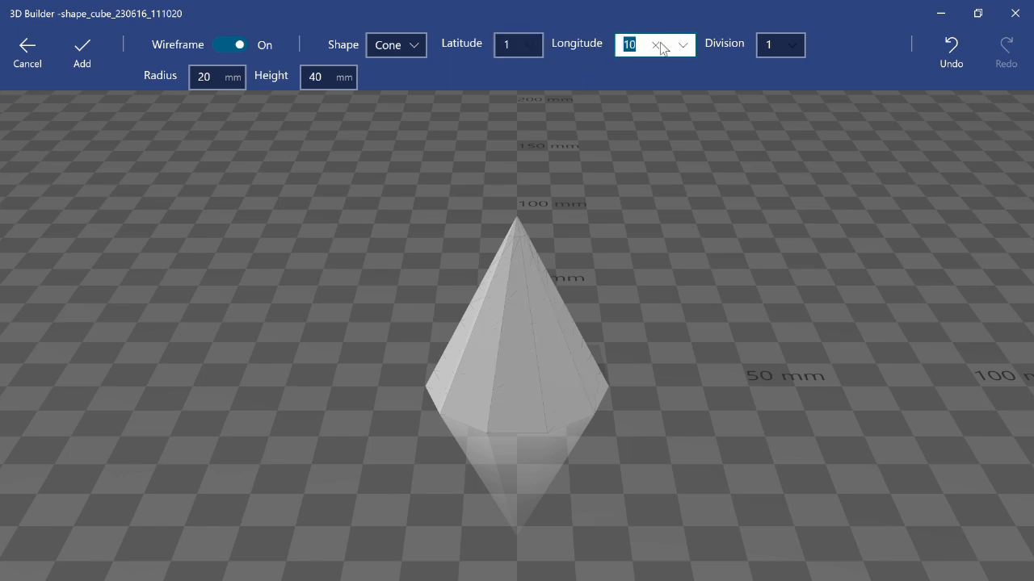
{"action": "type", "text": "6"}
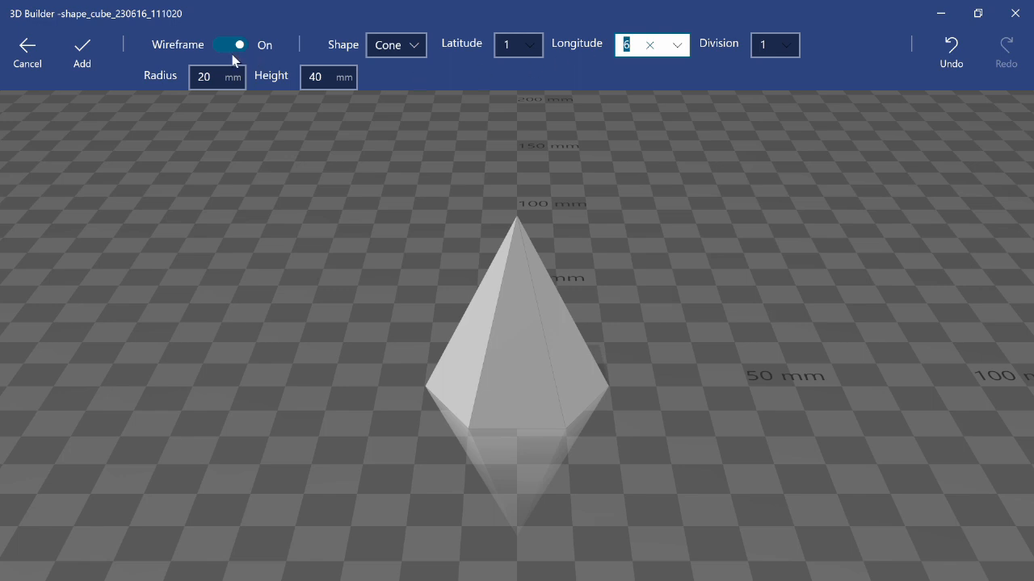
{"action": "left_click", "coordinate": [78, 49]}
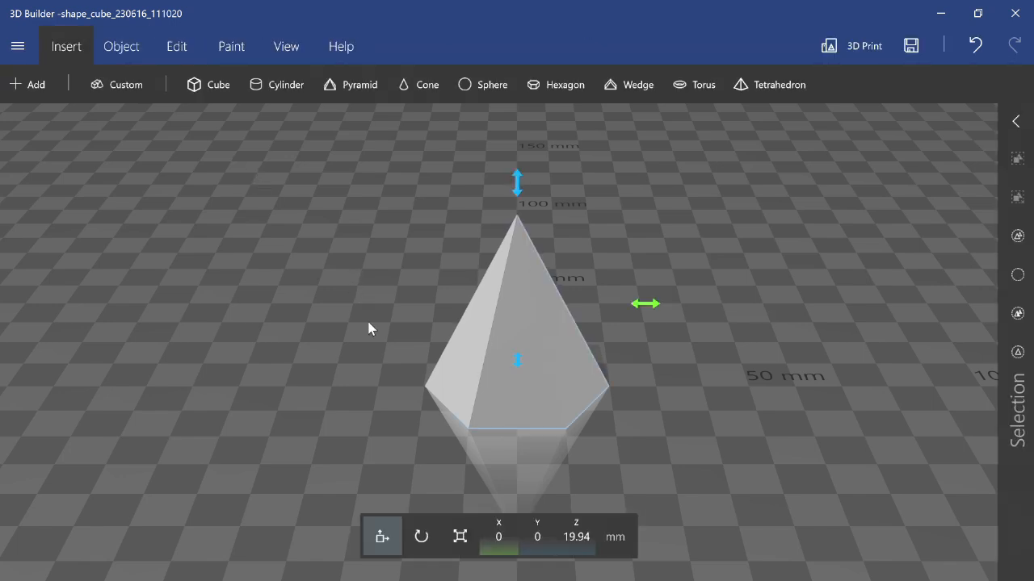
Step: Scale the cone's Z size to 100 percent, and return the size units to millimetres
{"action": "left_click", "coordinate": [460, 538]}
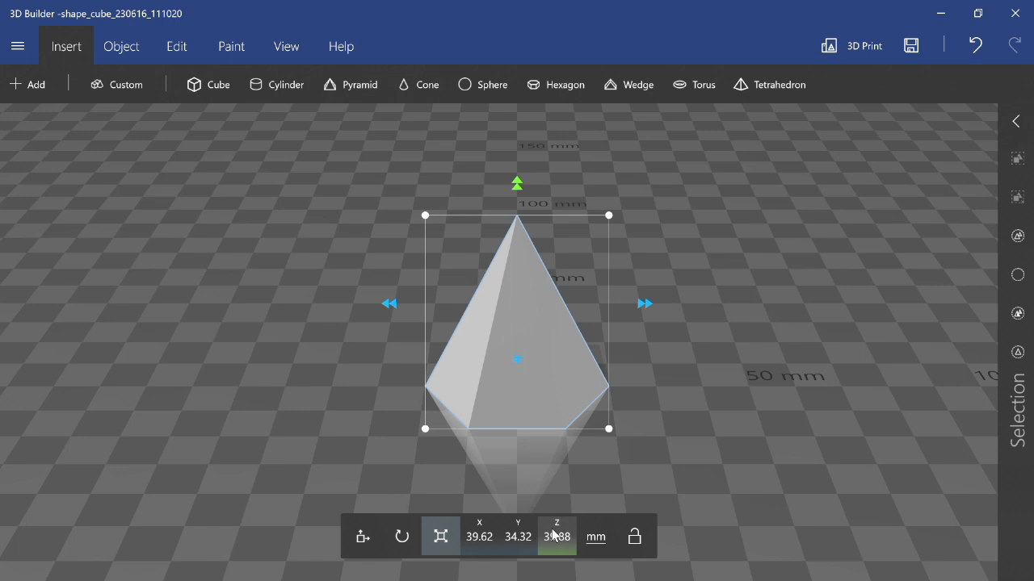
{"action": "left_click", "coordinate": [605, 539]}
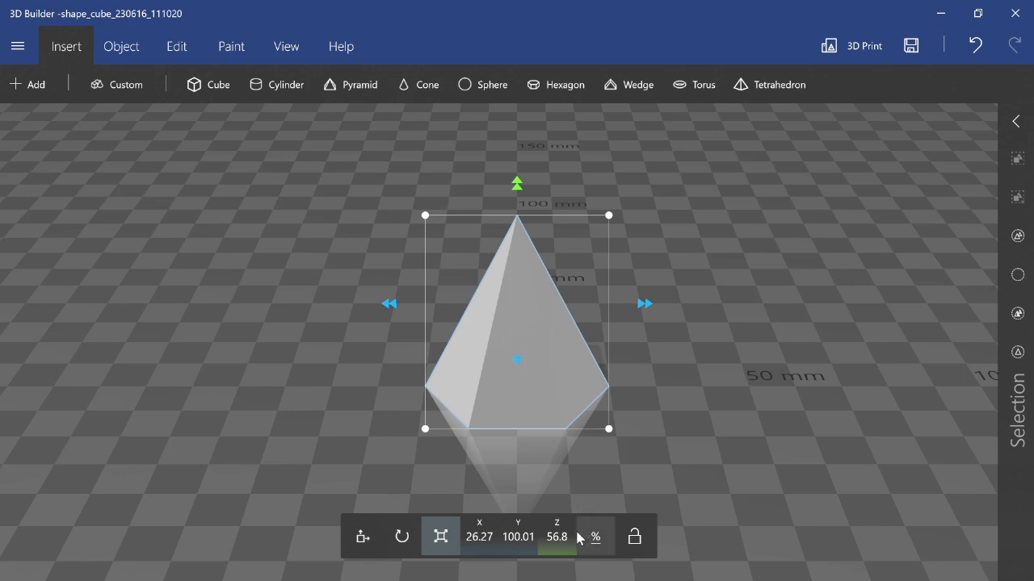
{"action": "type", "text": "100"}
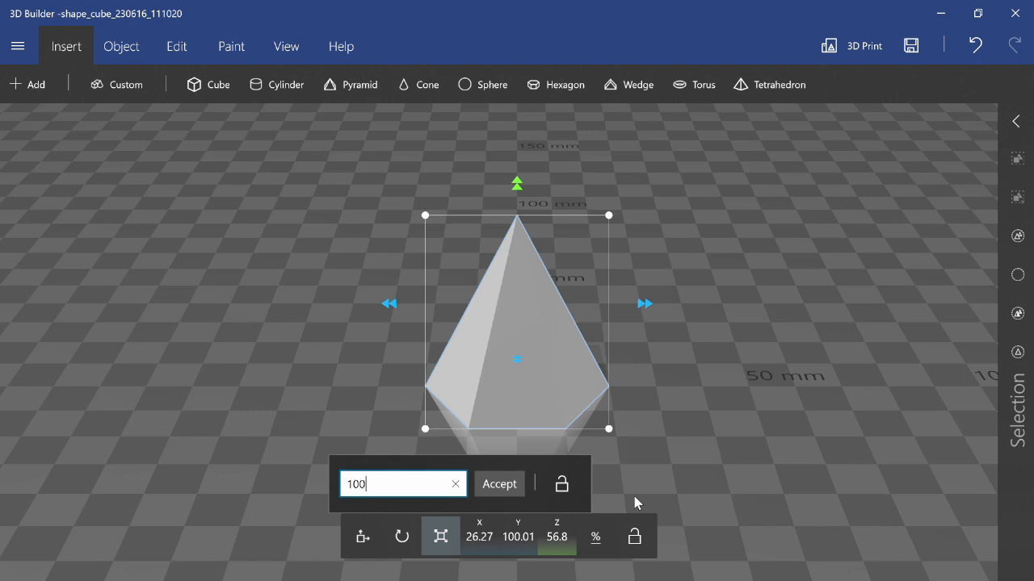
{"action": "key", "text": "Return"}
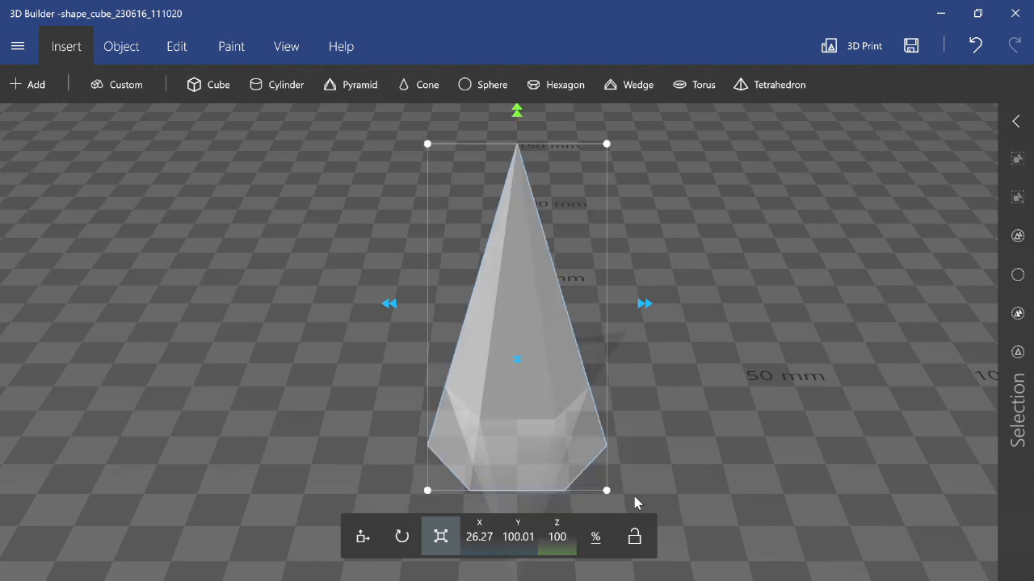
{"action": "left_click", "coordinate": [595, 537]}
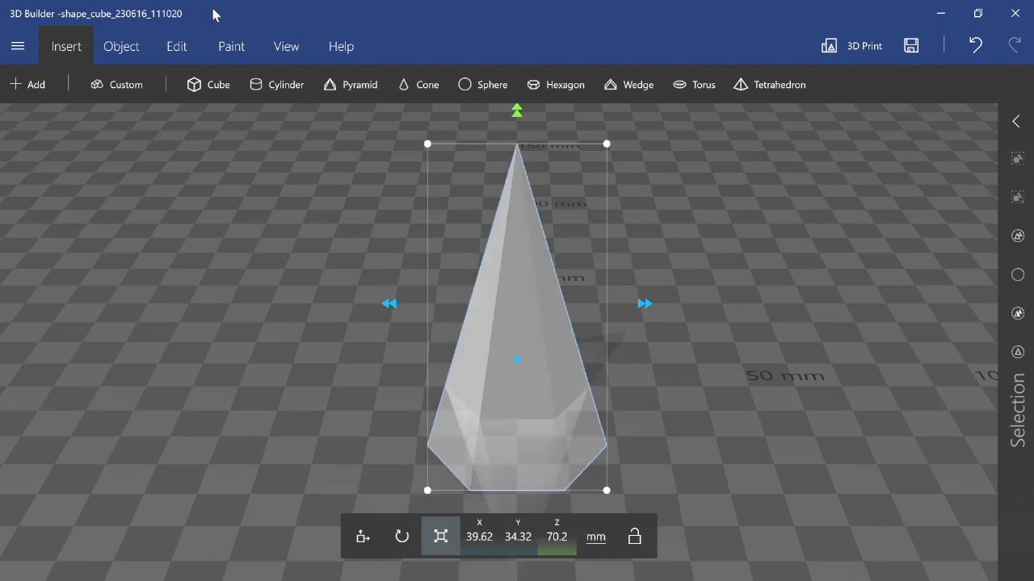
Step: Settle the stretched cone onto the ground plane and switch its size units to percent
{"action": "left_click", "coordinate": [122, 50]}
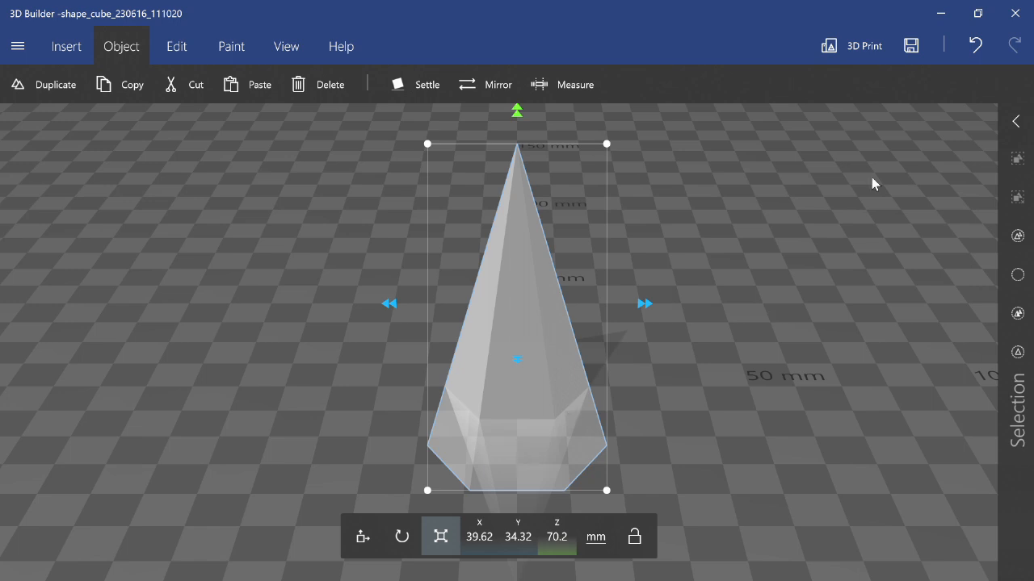
{"action": "left_click", "coordinate": [415, 87]}
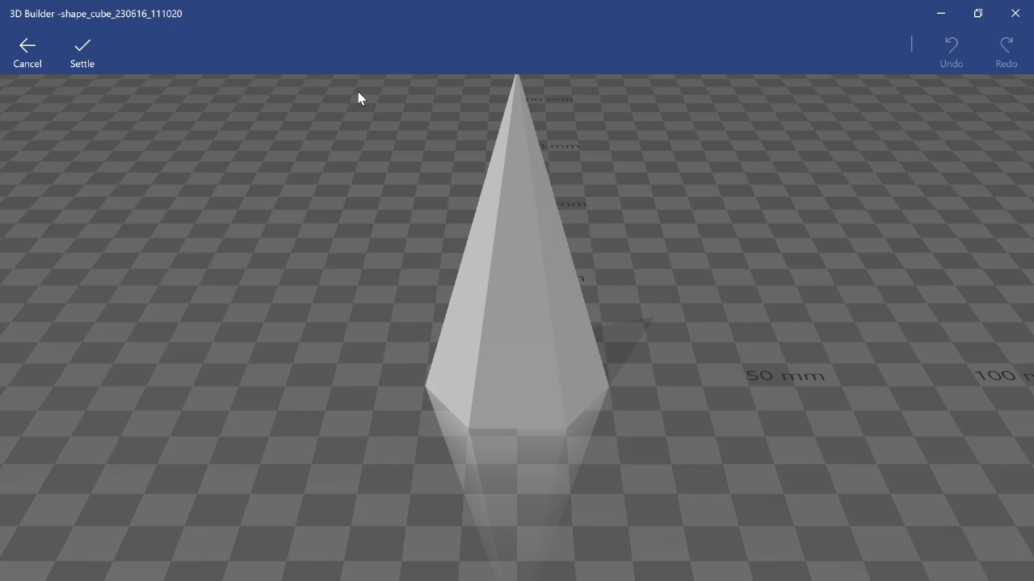
{"action": "left_click", "coordinate": [75, 50]}
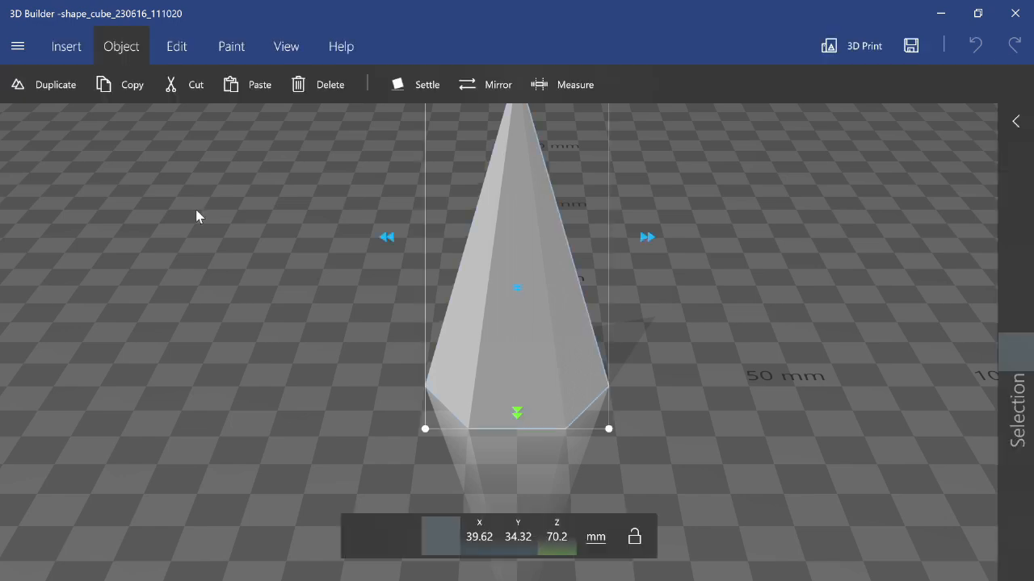
{"action": "scroll", "coordinate": [256, 302], "scroll_direction": "down", "scroll_amount": 3}
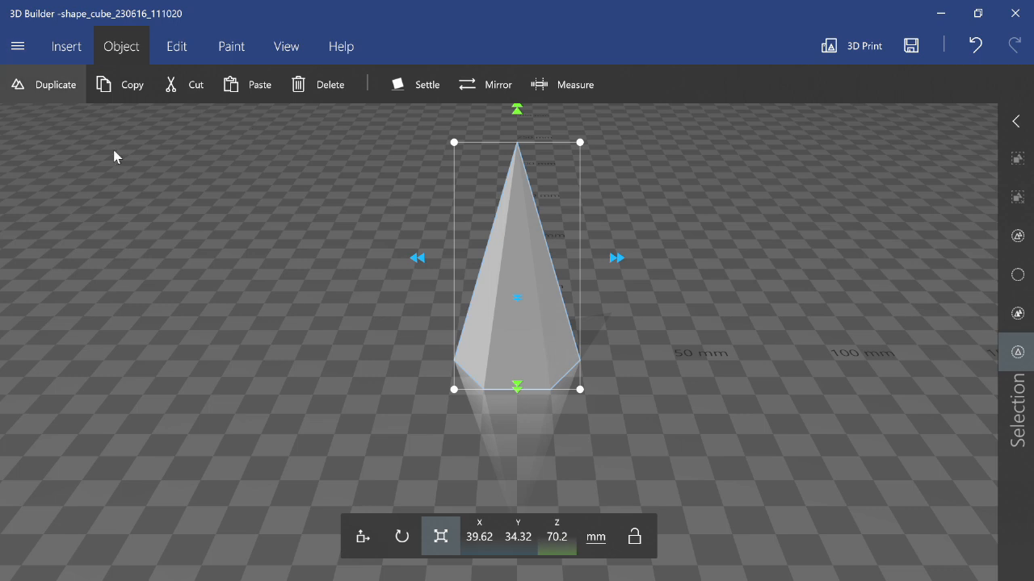
{"action": "scroll", "coordinate": [625, 277], "scroll_direction": "down", "scroll_amount": 3}
{"action": "scroll", "coordinate": [625, 280], "scroll_direction": "up", "scroll_amount": 2}
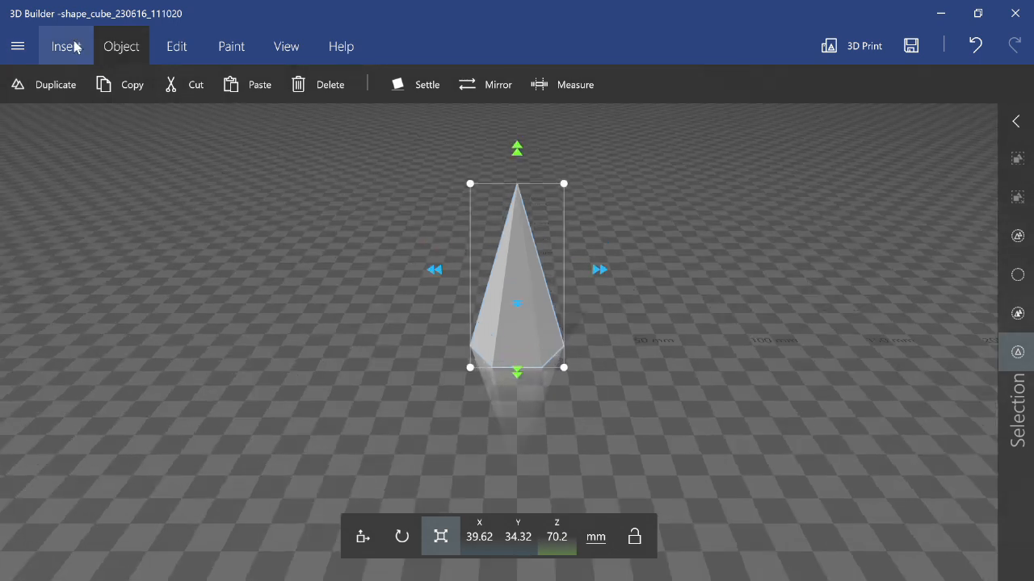
{"action": "left_click", "coordinate": [607, 537]}
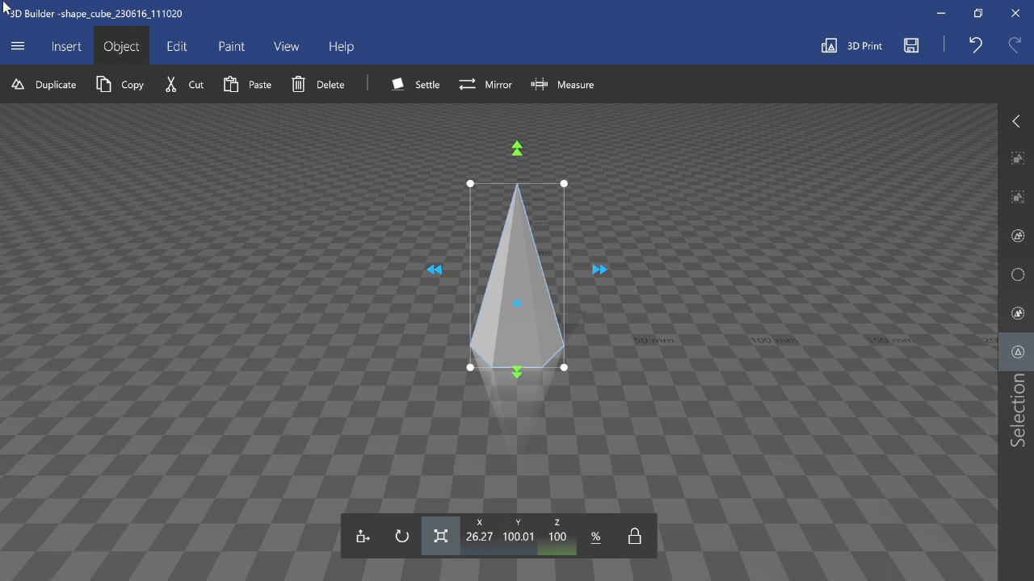
Step: Insert a sphere at the cone's location, add the cone to the selection, and intersect the two objects
{"action": "left_click", "coordinate": [79, 47]}
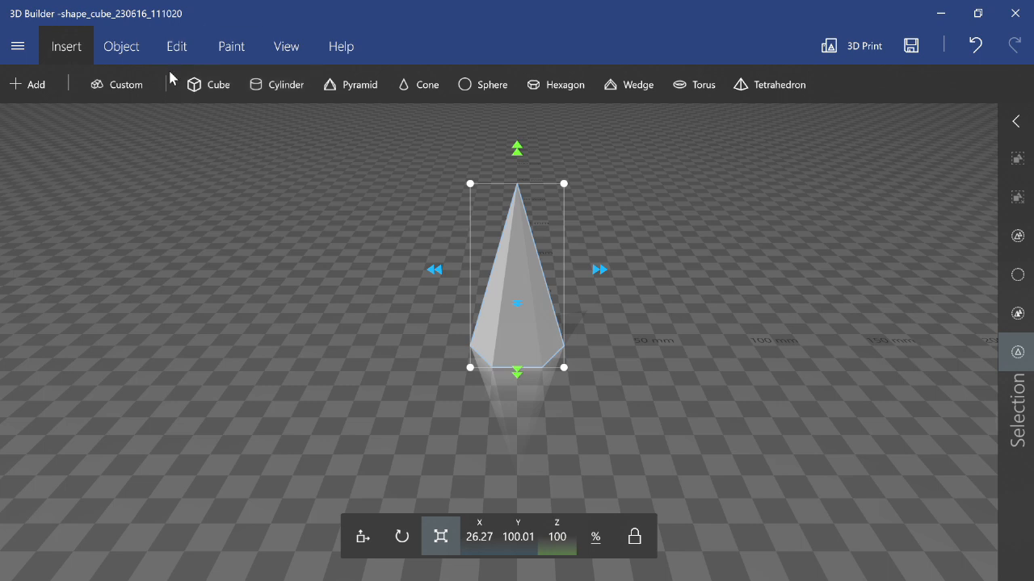
{"action": "left_click", "coordinate": [502, 84]}
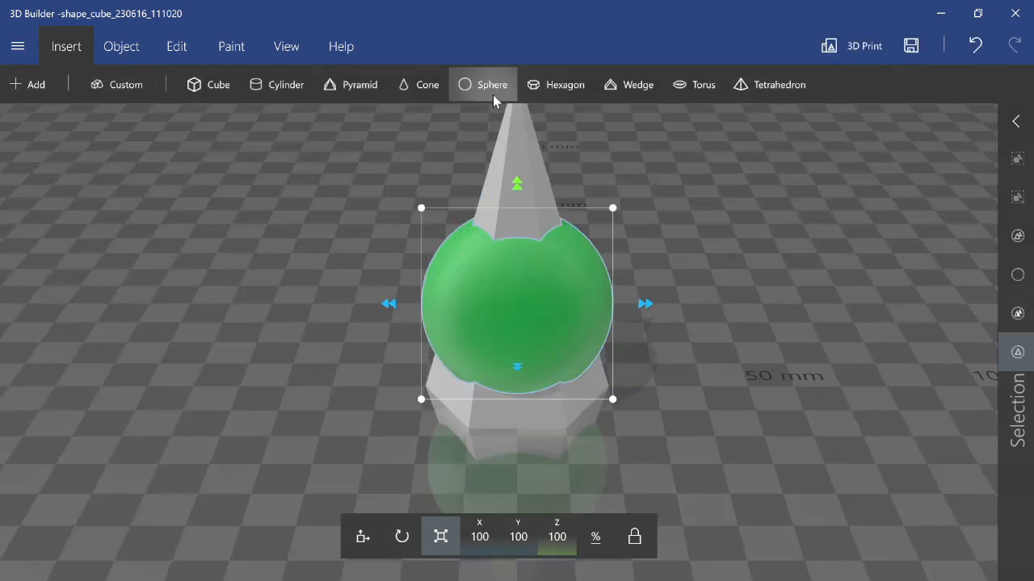
{"action": "left_click", "coordinate": [519, 167], "text": "ctrl"}
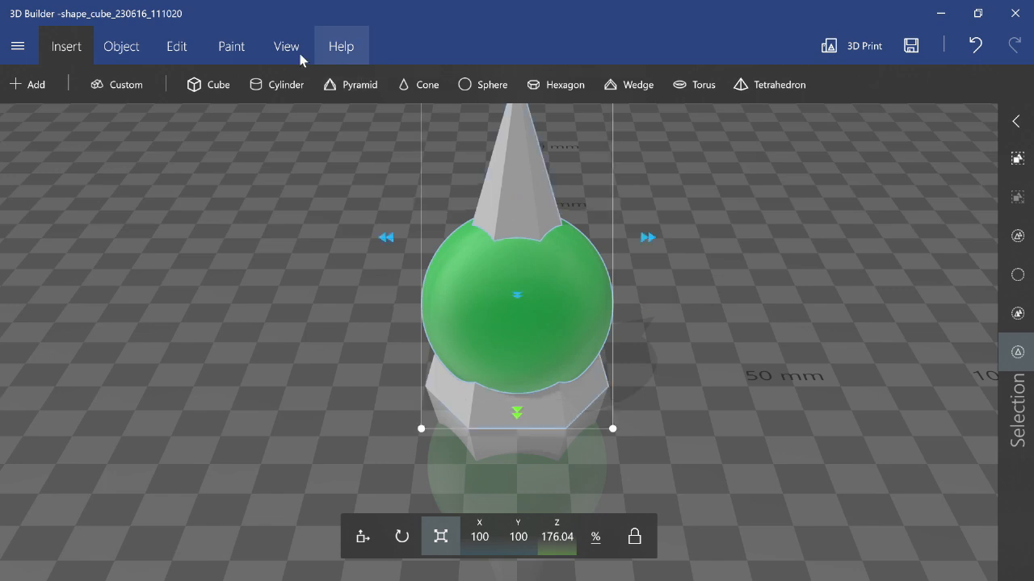
{"action": "left_click", "coordinate": [164, 46]}
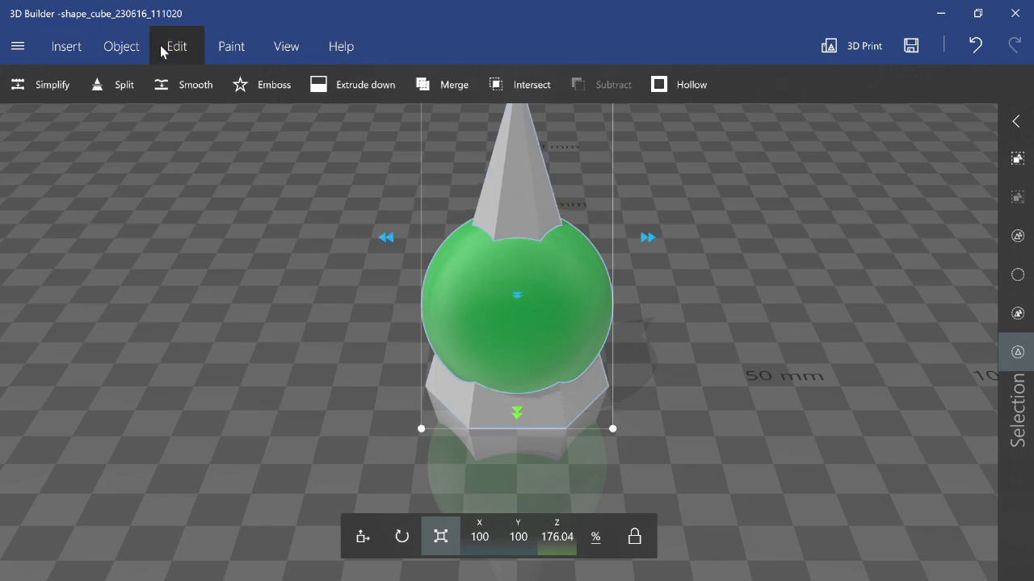
{"action": "left_click", "coordinate": [550, 77]}
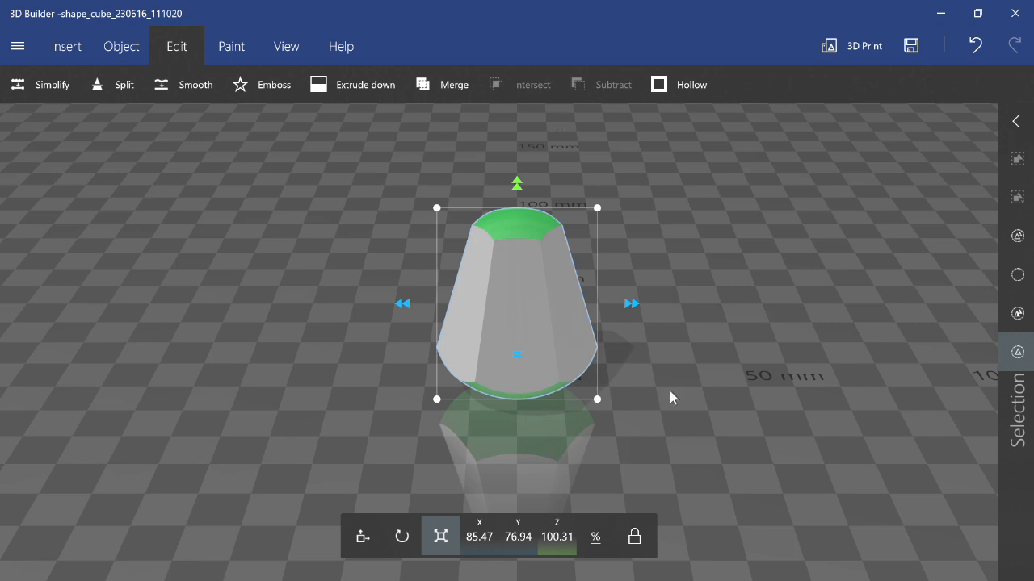
Step: Examine the intersected cone and sphere shape from different distances and viewing angles
{"action": "scroll", "coordinate": [678, 390], "scroll_direction": "down", "scroll_amount": 5}
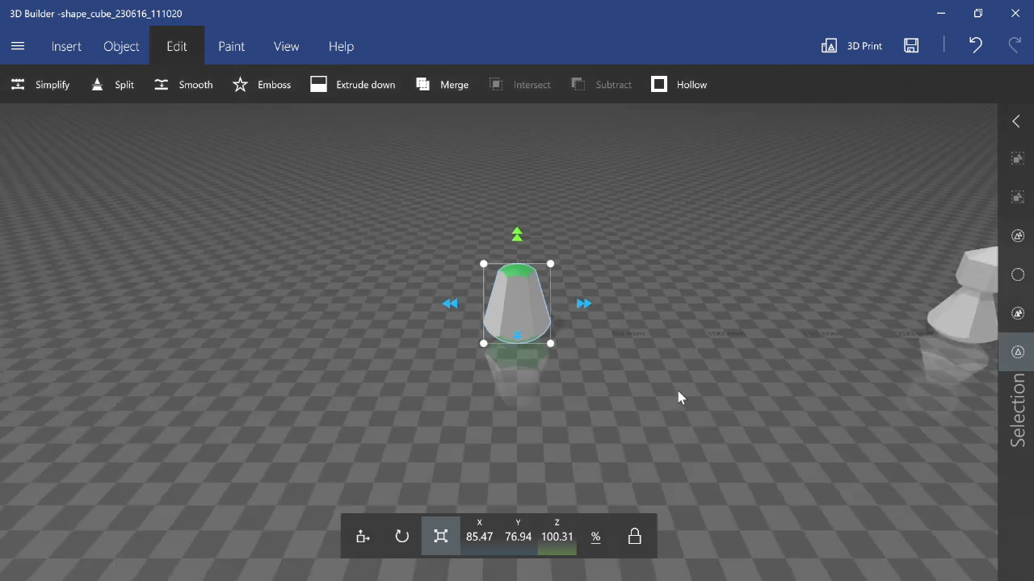
{"action": "scroll", "coordinate": [678, 391], "scroll_direction": "up", "scroll_amount": 3}
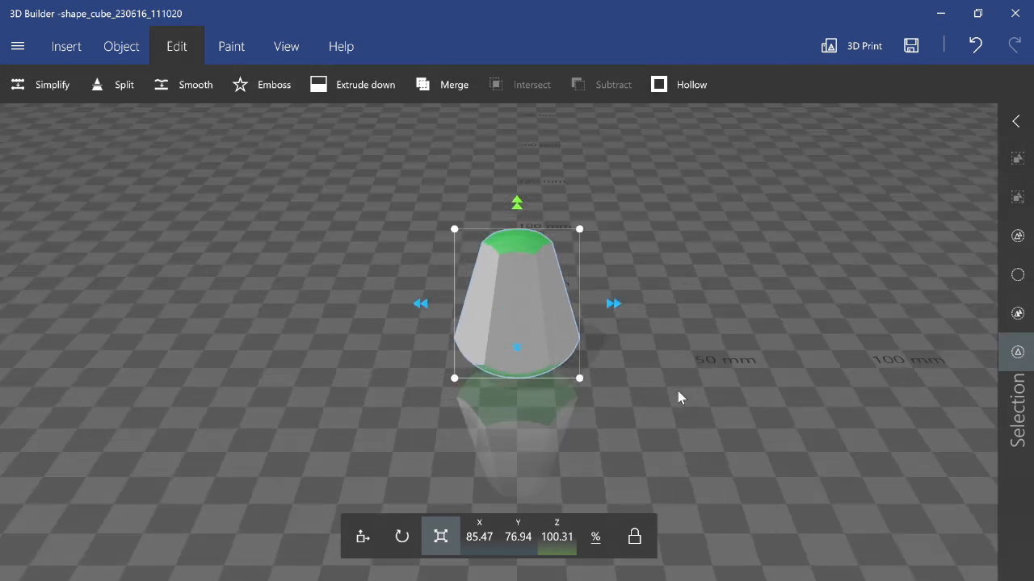
{"action": "right_click_drag", "start_coordinate": [677, 391], "coordinate": [667, 357]}
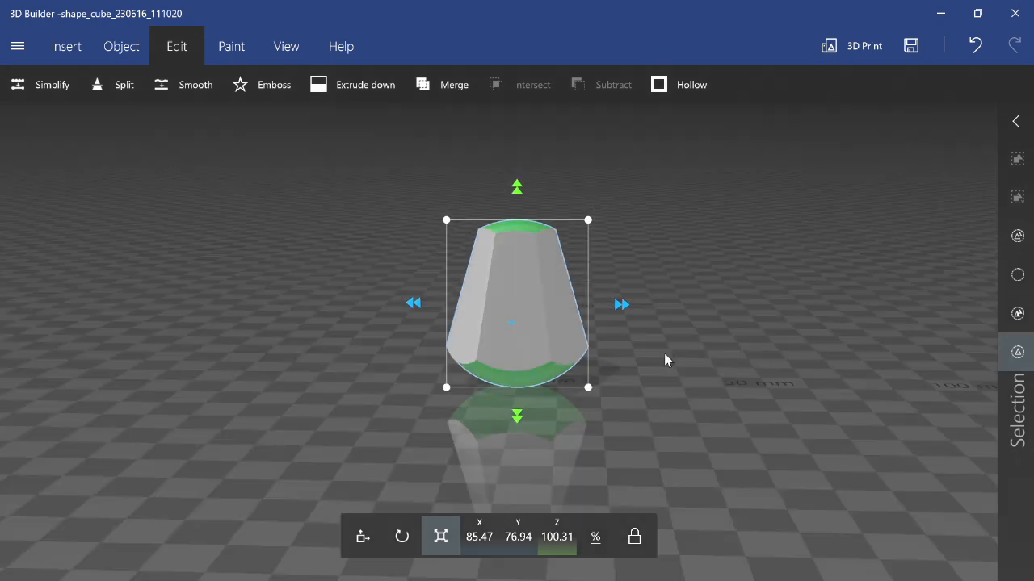
{"action": "scroll", "coordinate": [664, 353], "scroll_direction": "down", "scroll_amount": 5}
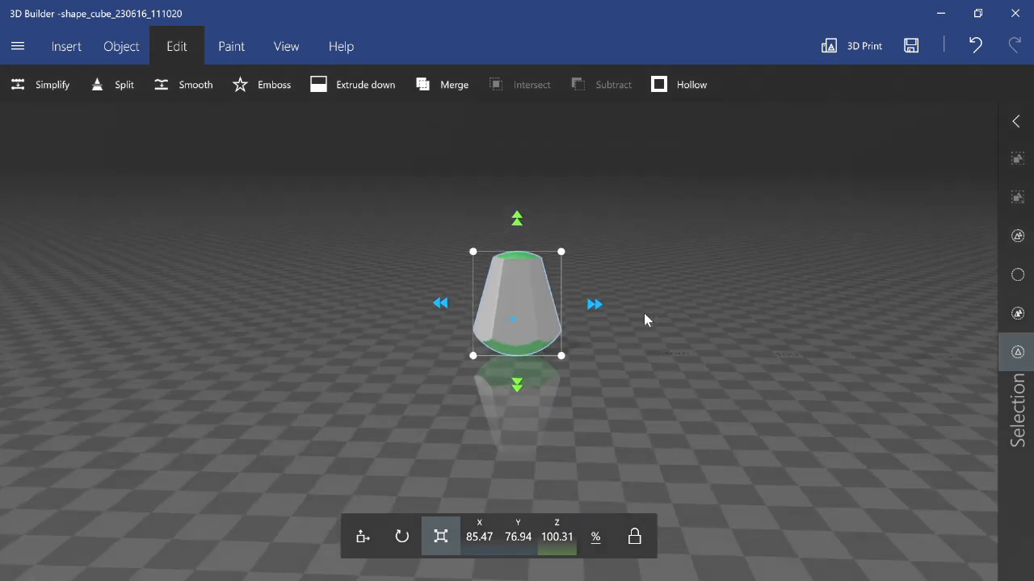
{"action": "scroll", "coordinate": [619, 234], "scroll_direction": "up", "scroll_amount": 1}
{"action": "scroll", "coordinate": [619, 238], "scroll_direction": "up", "scroll_amount": 2}
{"action": "right_click_drag", "start_coordinate": [653, 234], "coordinate": [647, 261]}
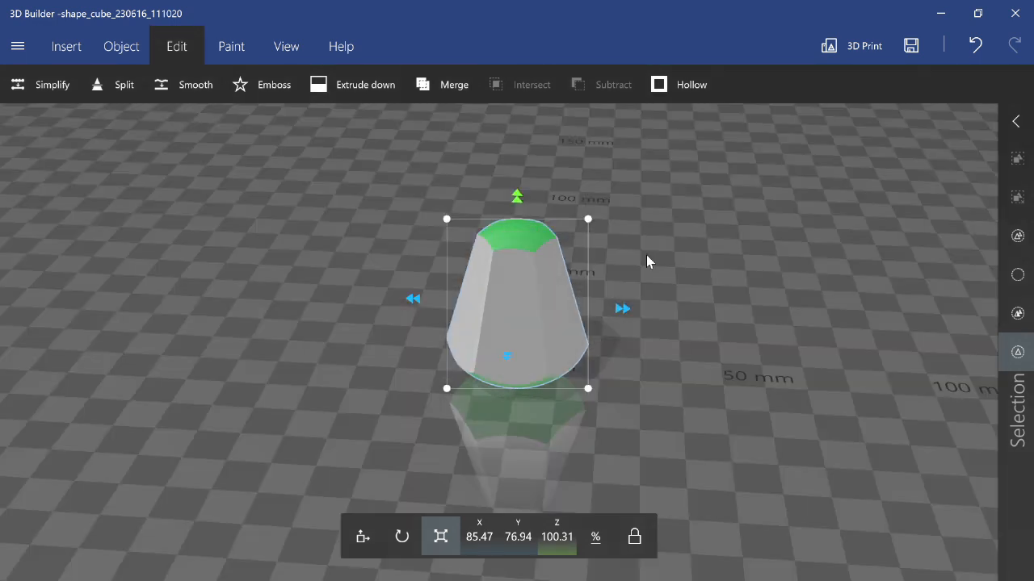
Step: Insert a custom cone with latitude 1 and longitude 6 at the existing shape's location
{"action": "left_click", "coordinate": [71, 47]}
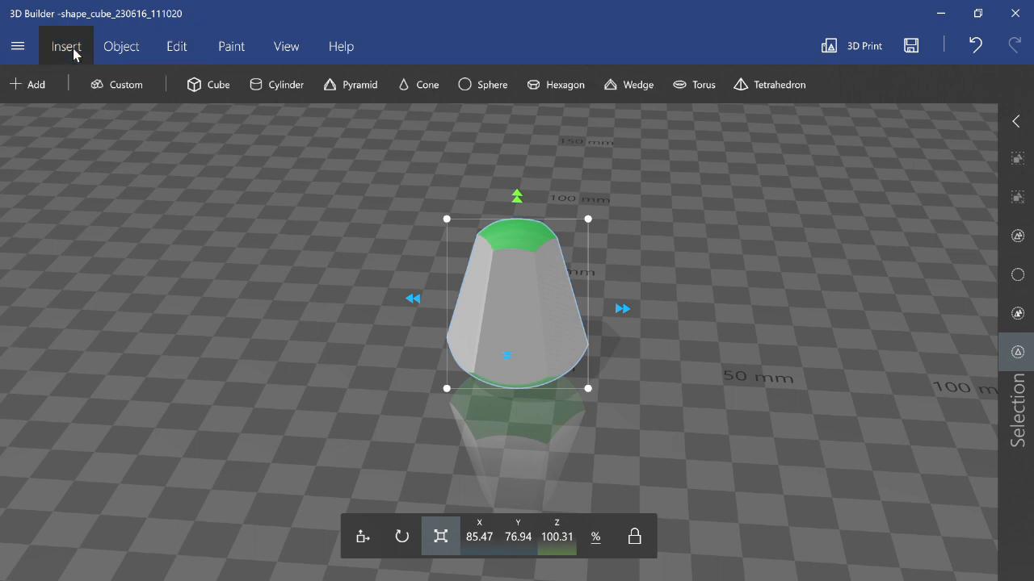
{"action": "left_click", "coordinate": [114, 88]}
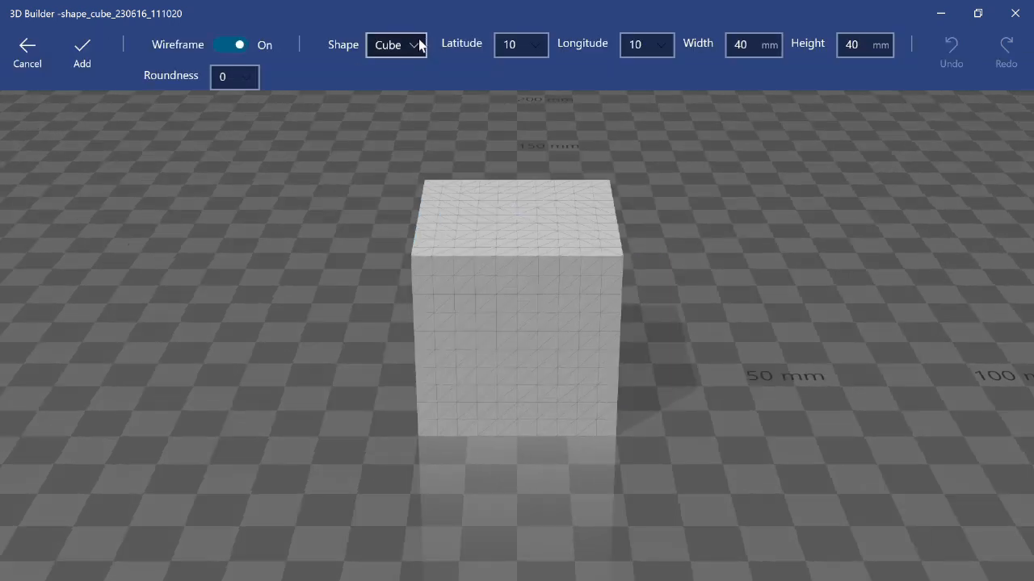
{"action": "left_click", "coordinate": [419, 46]}
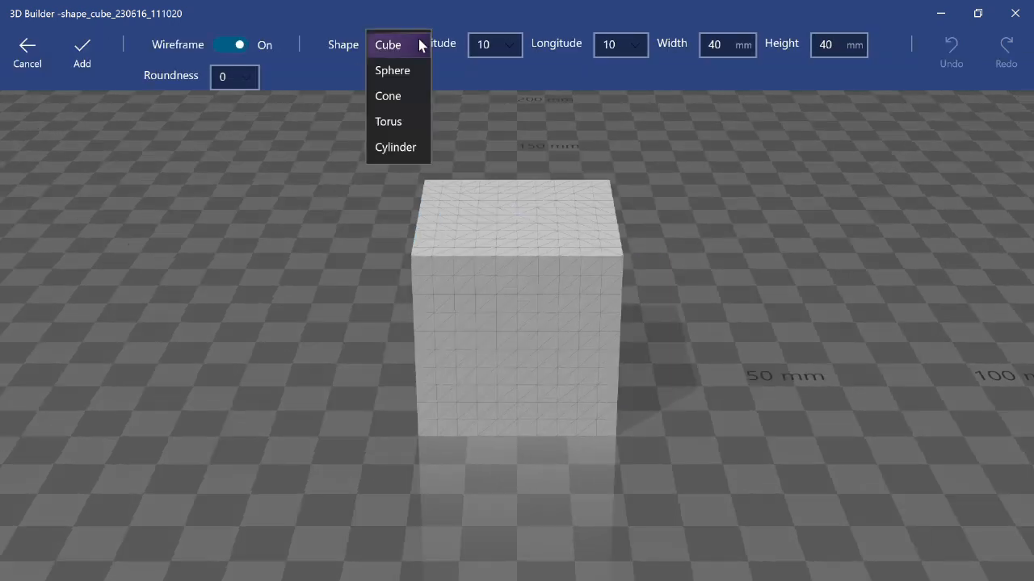
{"action": "left_click", "coordinate": [393, 96]}
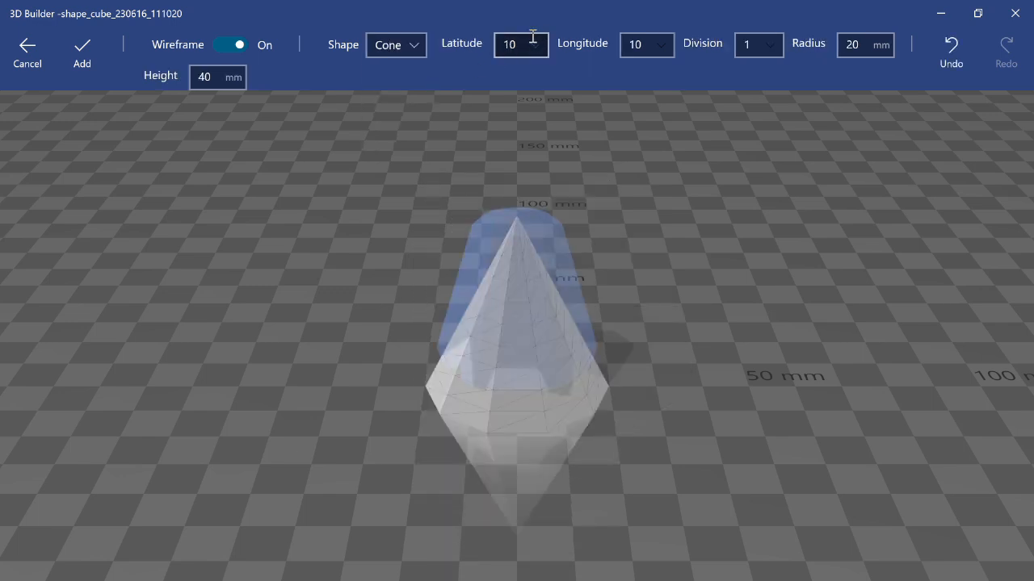
{"action": "left_click", "coordinate": [508, 44]}
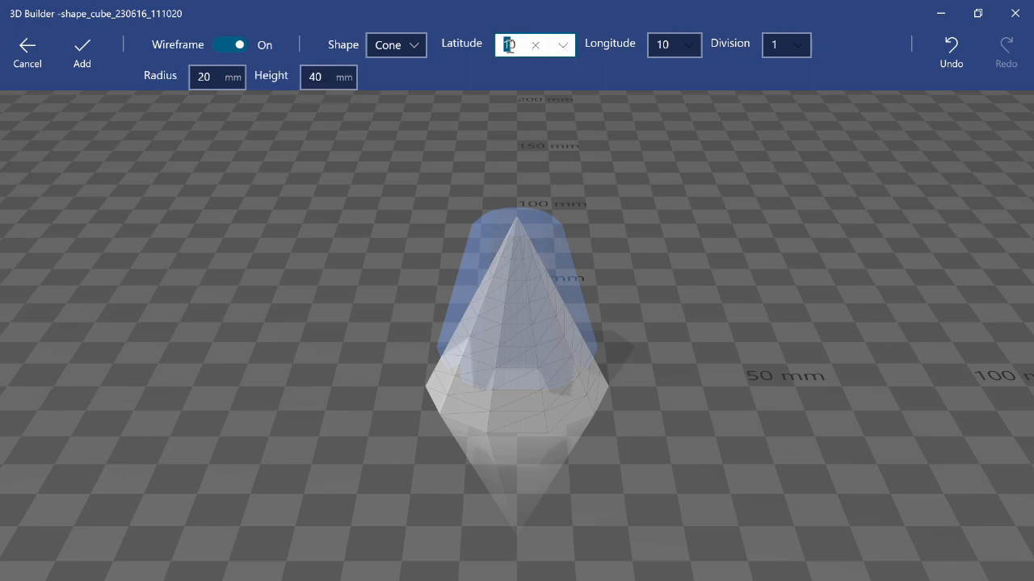
{"action": "left_click", "coordinate": [536, 46]}
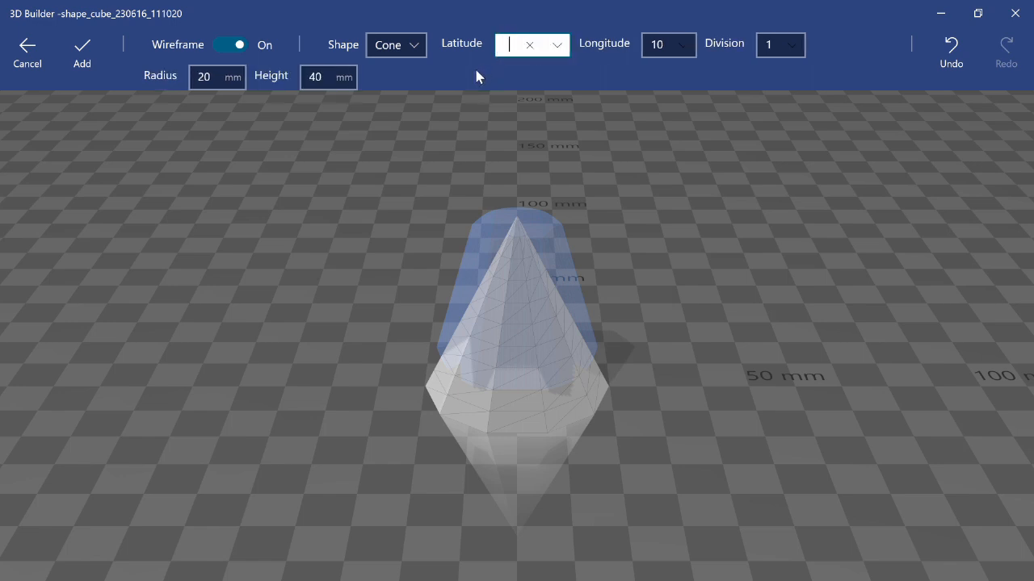
{"action": "type", "text": "1"}
{"action": "left_click", "coordinate": [662, 44]}
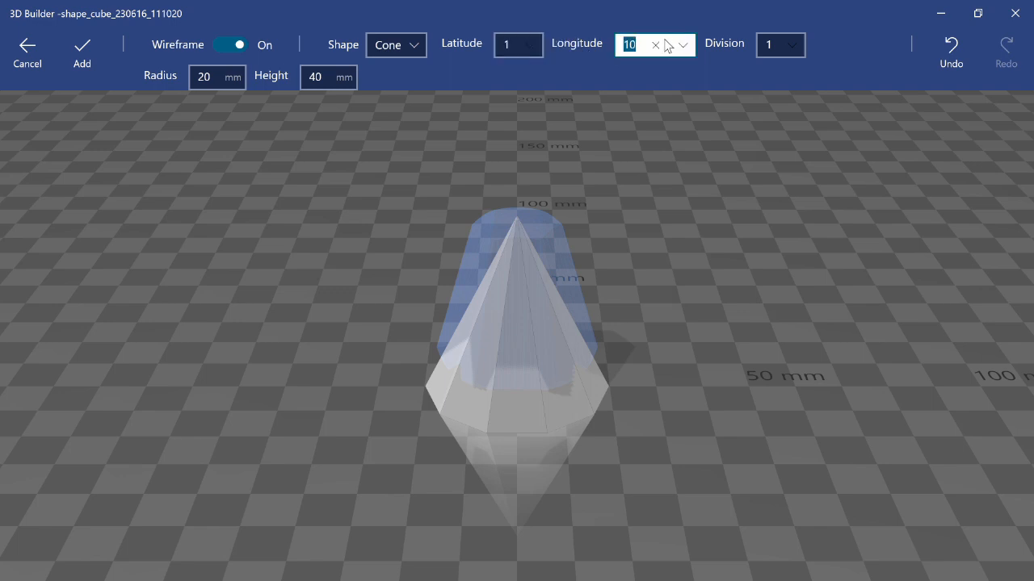
{"action": "type", "text": "6"}
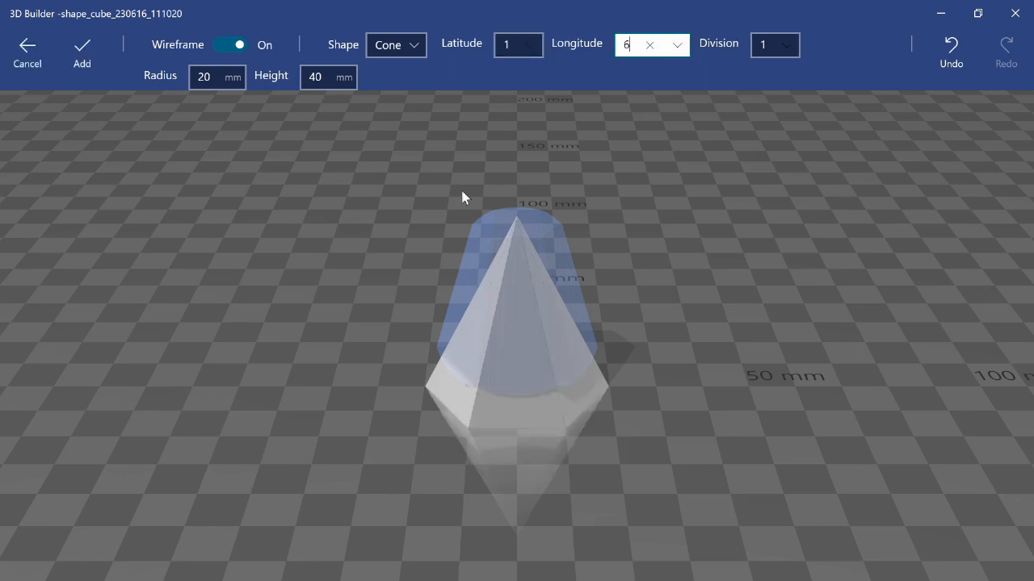
{"action": "left_click", "coordinate": [84, 55]}
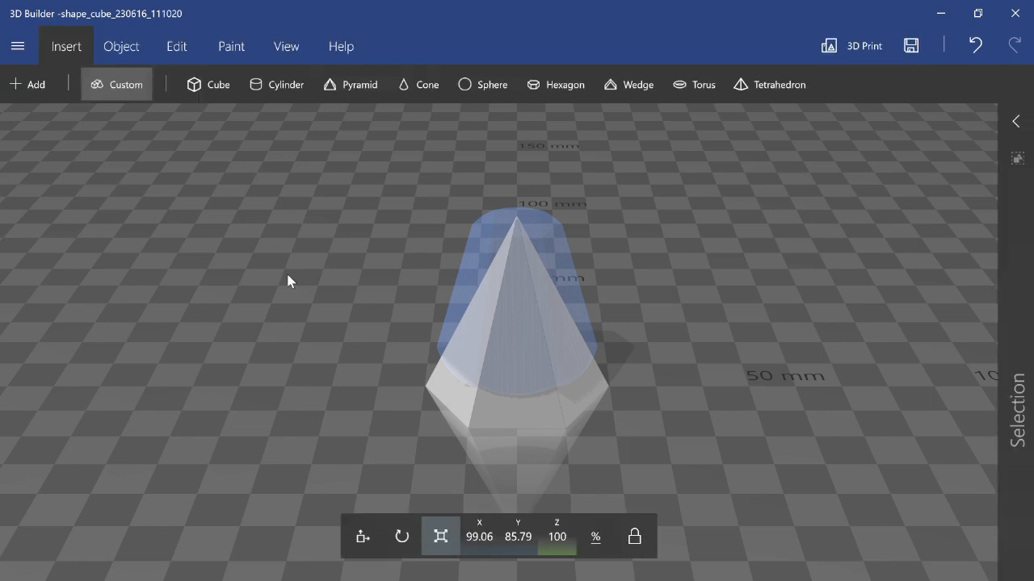
Step: Raise the new cone to about Z 55 mm and shrink it proportionally to about 63 percent Z size, capping the body
{"action": "left_click", "coordinate": [363, 537]}
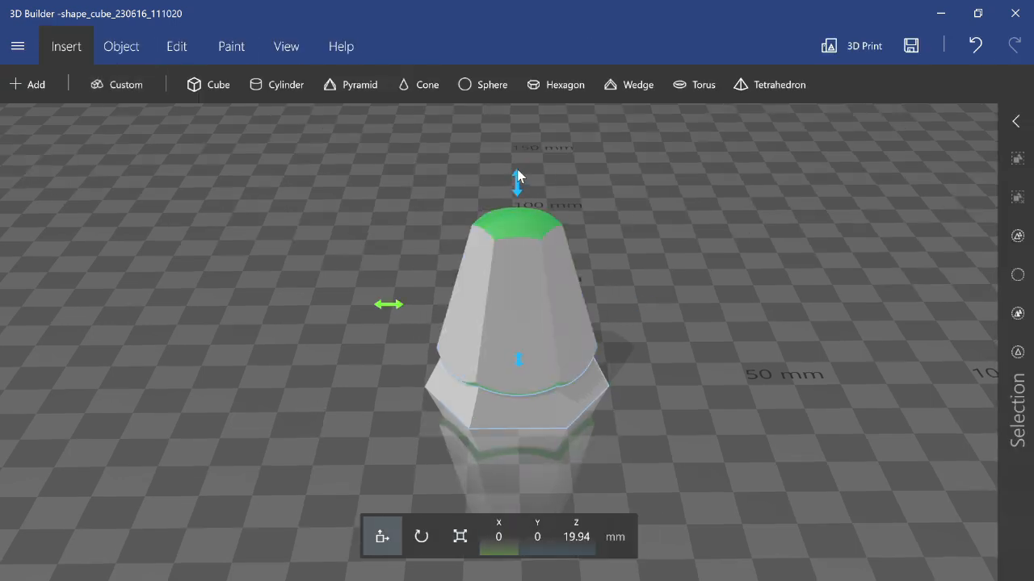
{"action": "left_click_drag", "start_coordinate": [517, 179], "coordinate": [536, 13]}
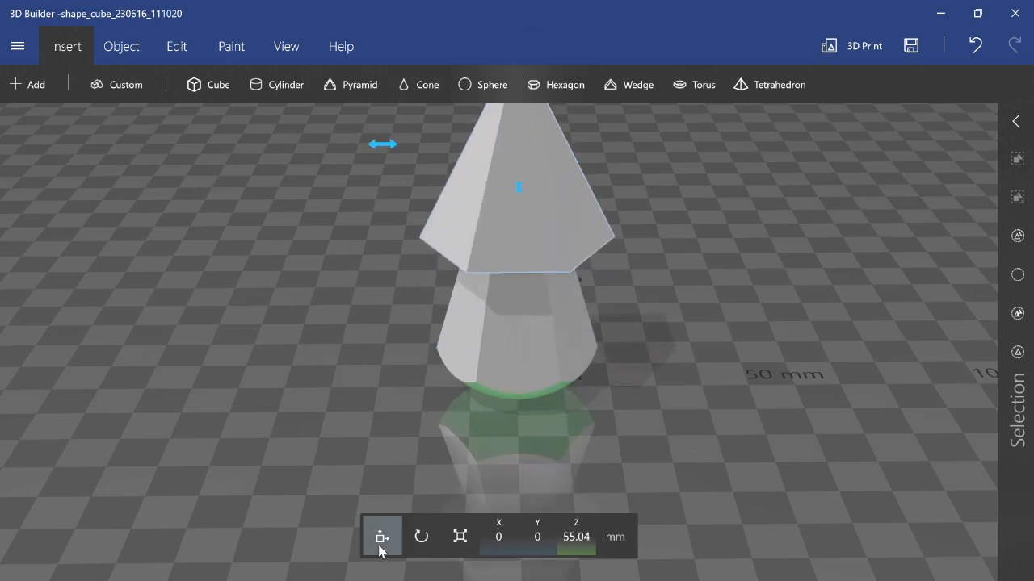
{"action": "left_click", "coordinate": [449, 541]}
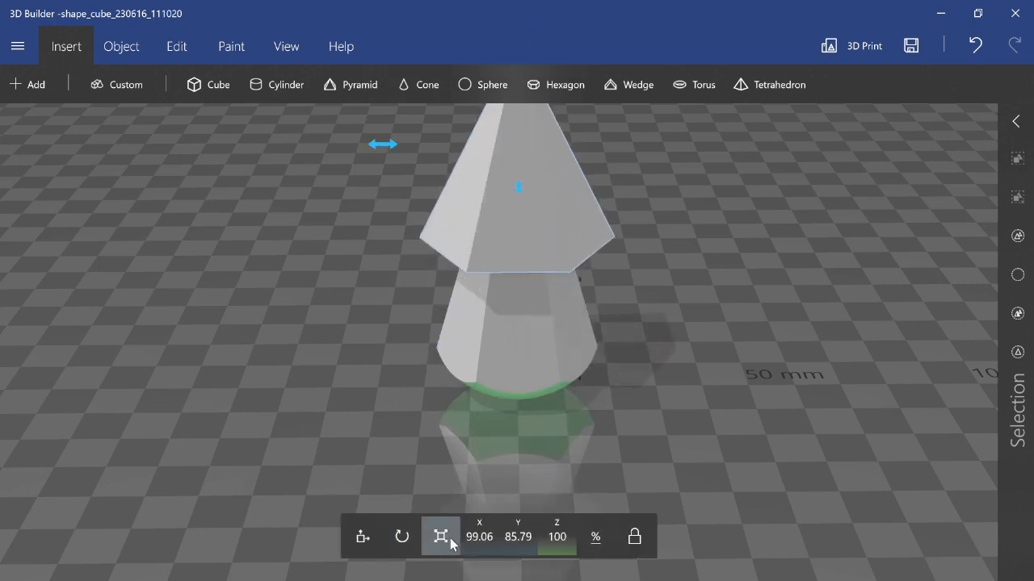
{"action": "scroll", "coordinate": [526, 340], "scroll_direction": "down", "scroll_amount": 2}
{"action": "scroll", "coordinate": [526, 334], "scroll_direction": "down", "scroll_amount": 1}
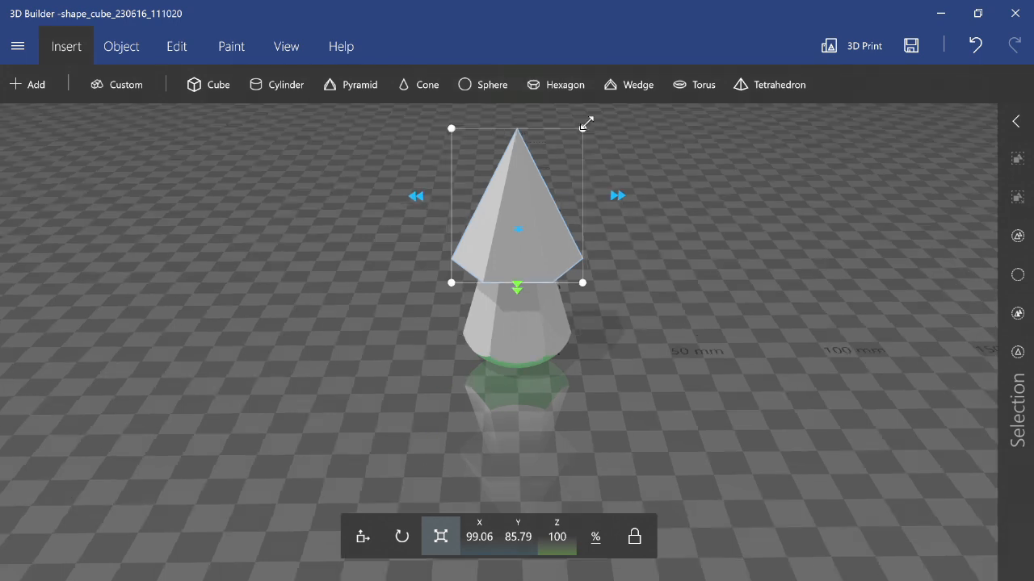
{"action": "left_click_drag", "start_coordinate": [578, 133], "coordinate": [554, 150]}
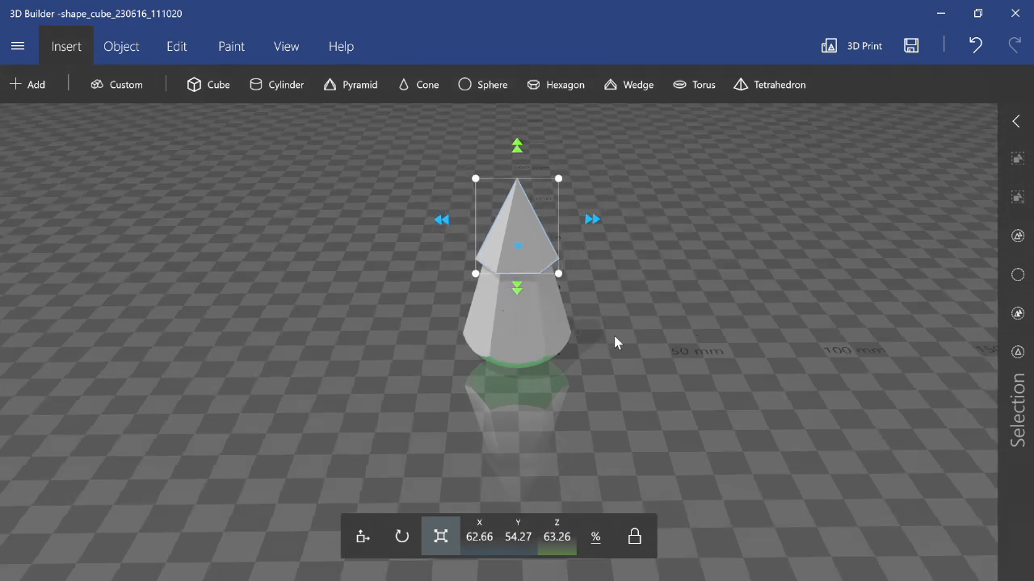
{"action": "left_click_drag", "start_coordinate": [613, 337], "coordinate": [664, 274]}
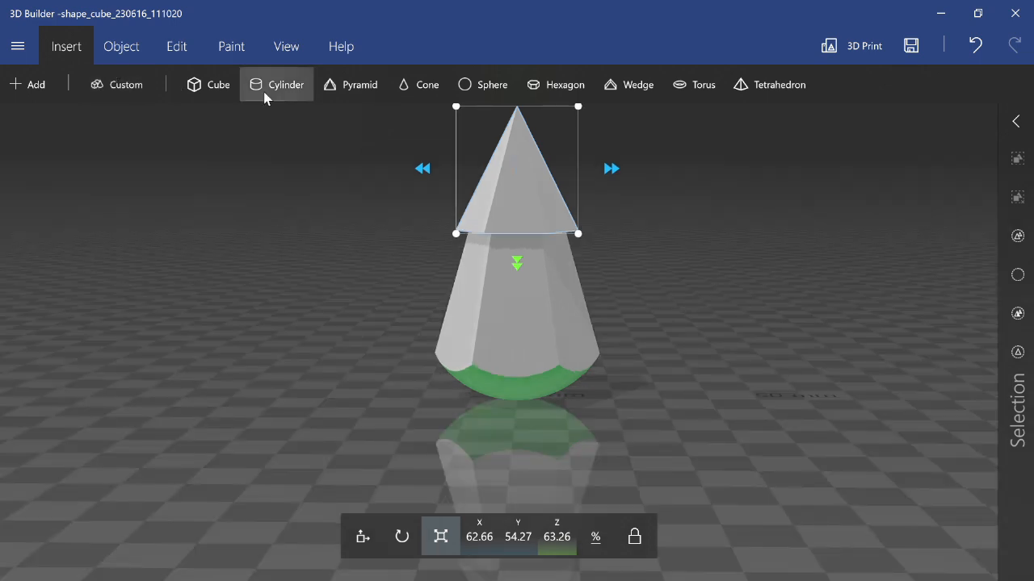
Step: Insert a cube at the location of the stacked shapes
{"action": "left_click", "coordinate": [198, 98]}
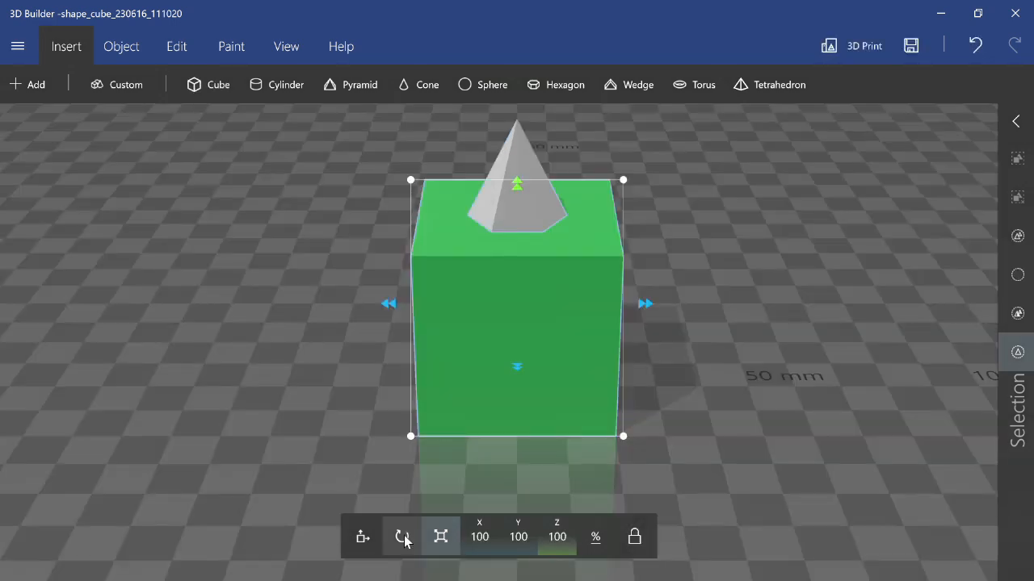
{"action": "left_click", "coordinate": [373, 541]}
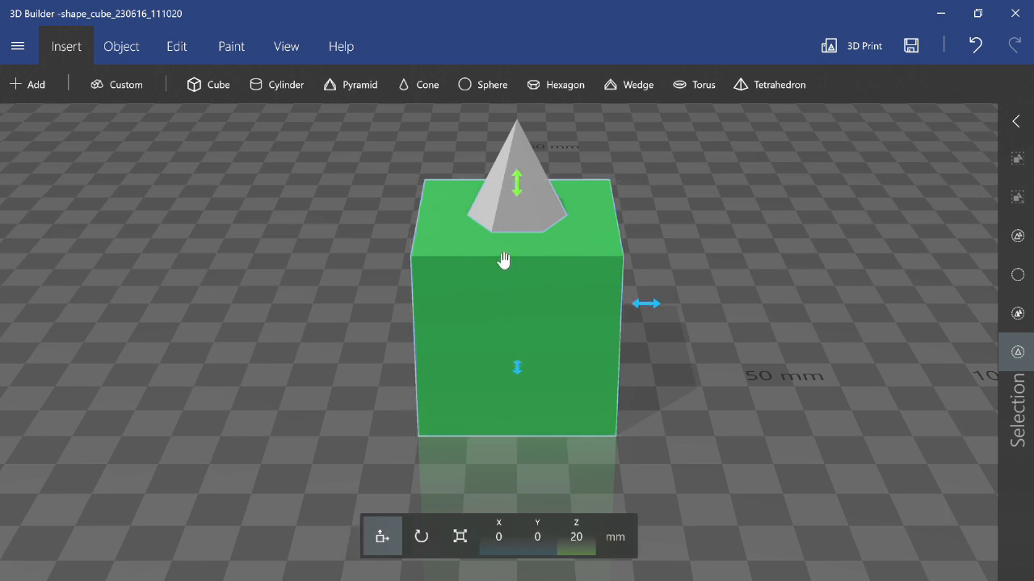
{"action": "left_click_drag", "start_coordinate": [517, 194], "coordinate": [493, 292]}
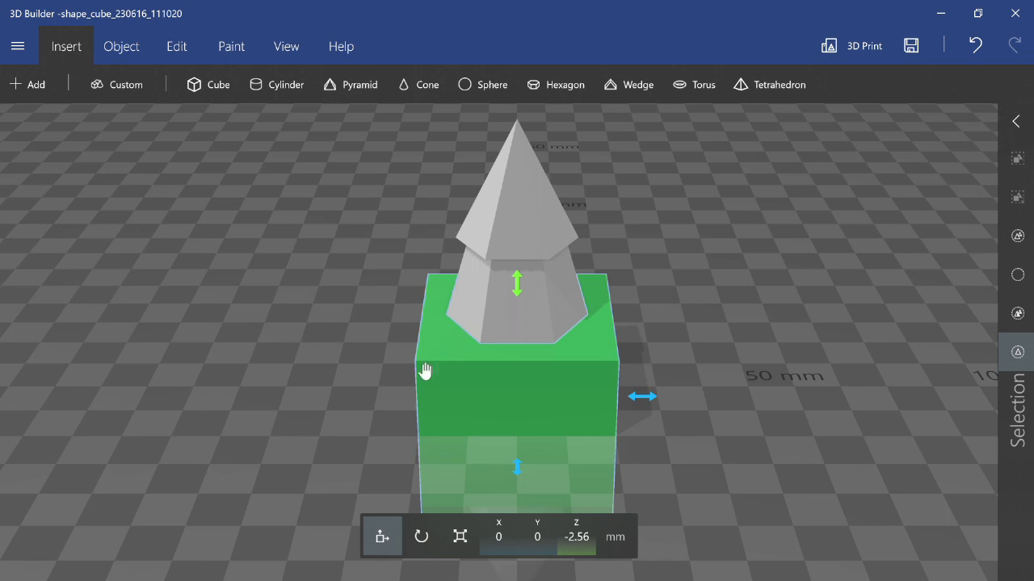
{"action": "key", "text": "ctrl+z"}
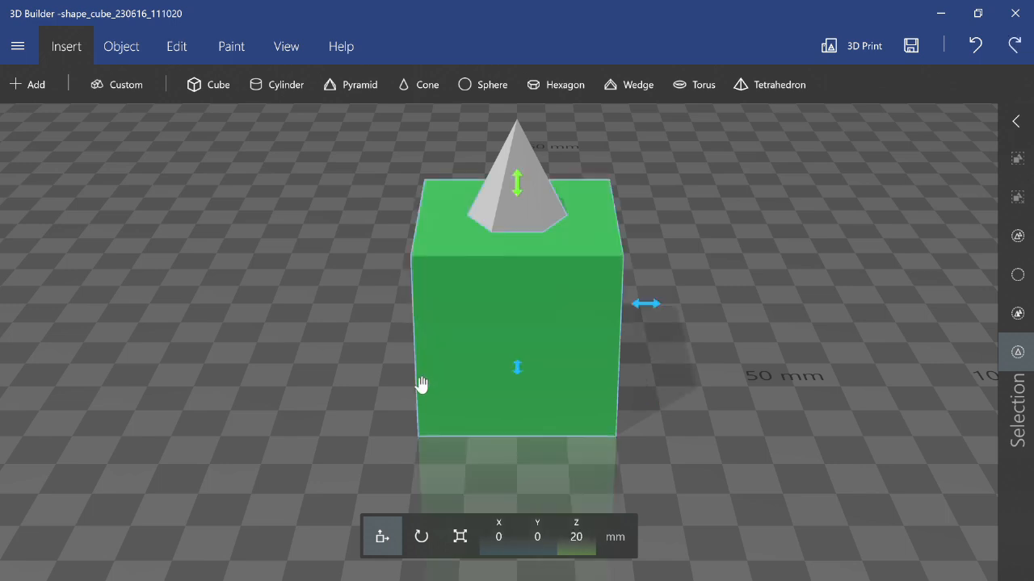
Step: Unlock proportional scaling and flatten the cube into a slab of about 10 percent Z size
{"action": "left_click", "coordinate": [459, 539]}
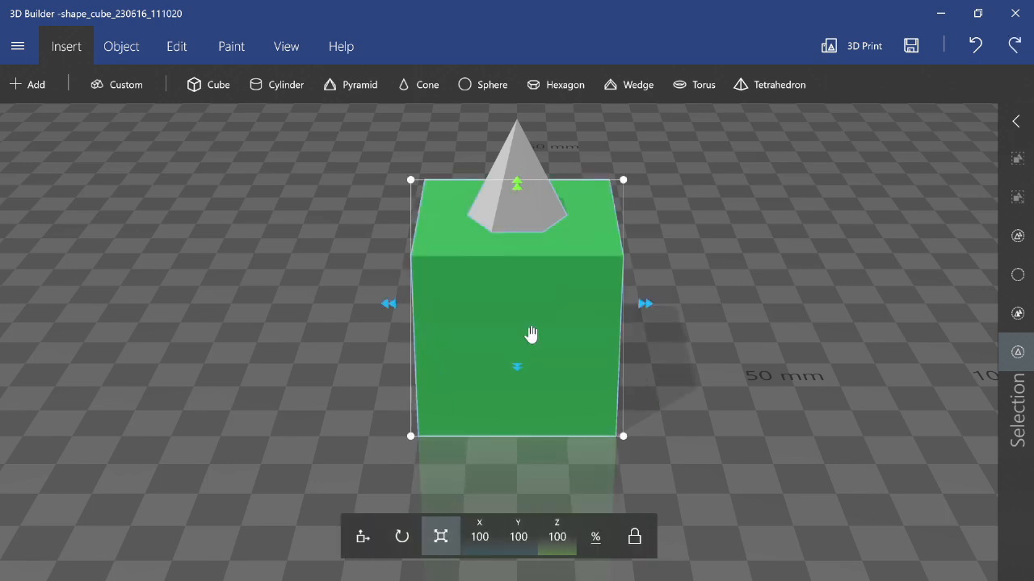
{"action": "left_click", "coordinate": [633, 537]}
{"action": "left_click_drag", "start_coordinate": [516, 196], "coordinate": [410, 431]}
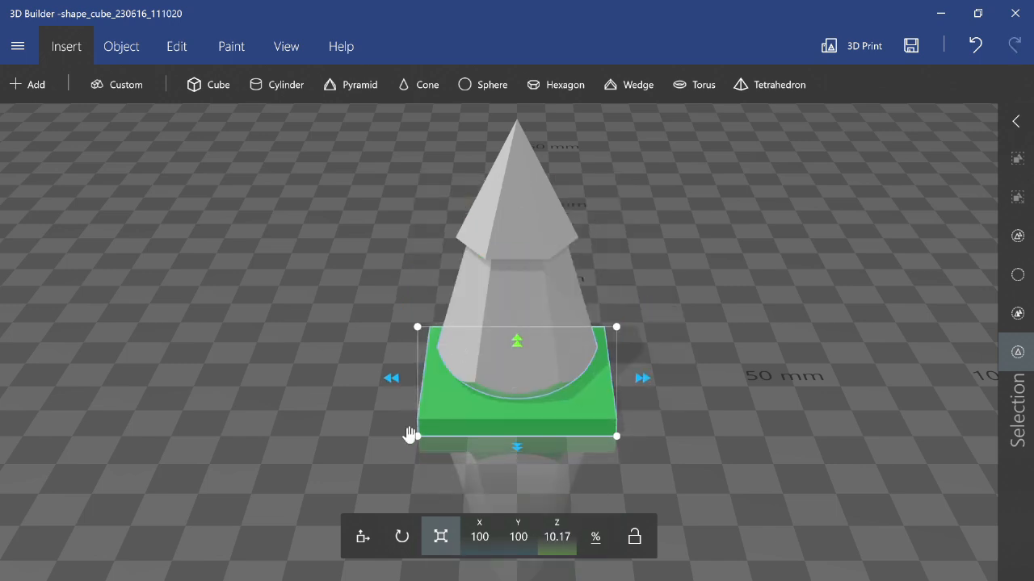
Step: Tilt the slab by setting its pitch to -30 degrees
{"action": "left_click", "coordinate": [401, 537]}
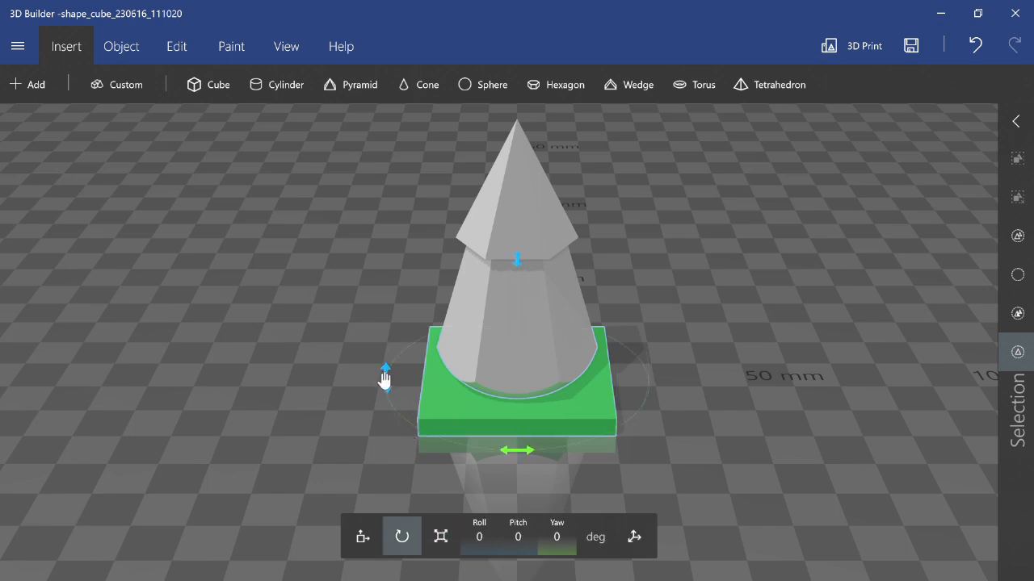
{"action": "left_click_drag", "start_coordinate": [384, 378], "coordinate": [383, 451]}
{"action": "type", "text": "-"}
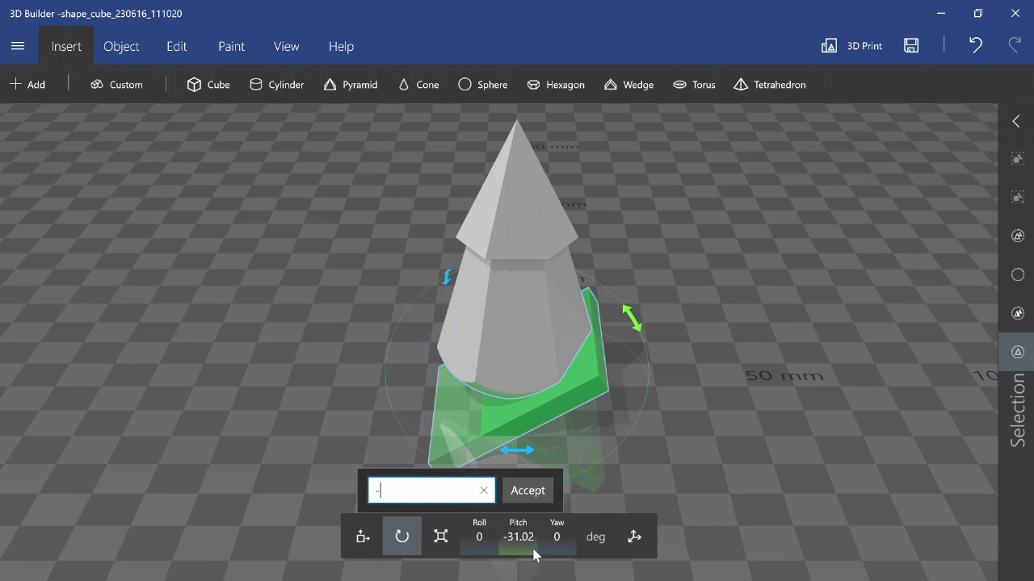
{"action": "type", "text": "30"}
{"action": "key", "text": "Return"}
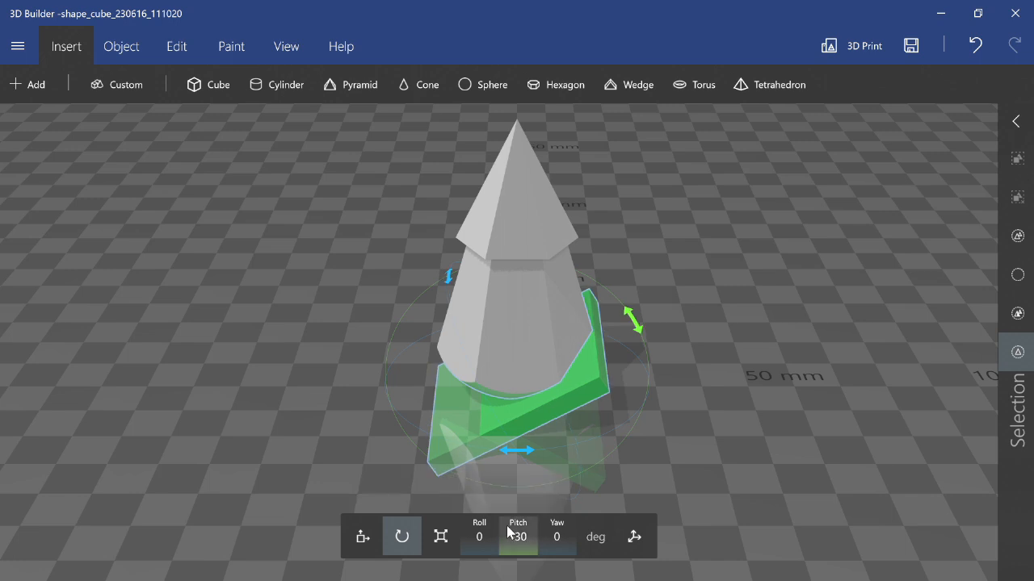
Step: Move the tilted slab to about X 18 mm and Z 55 mm so it overlaps one side of the upper cone
{"action": "left_click", "coordinate": [361, 539]}
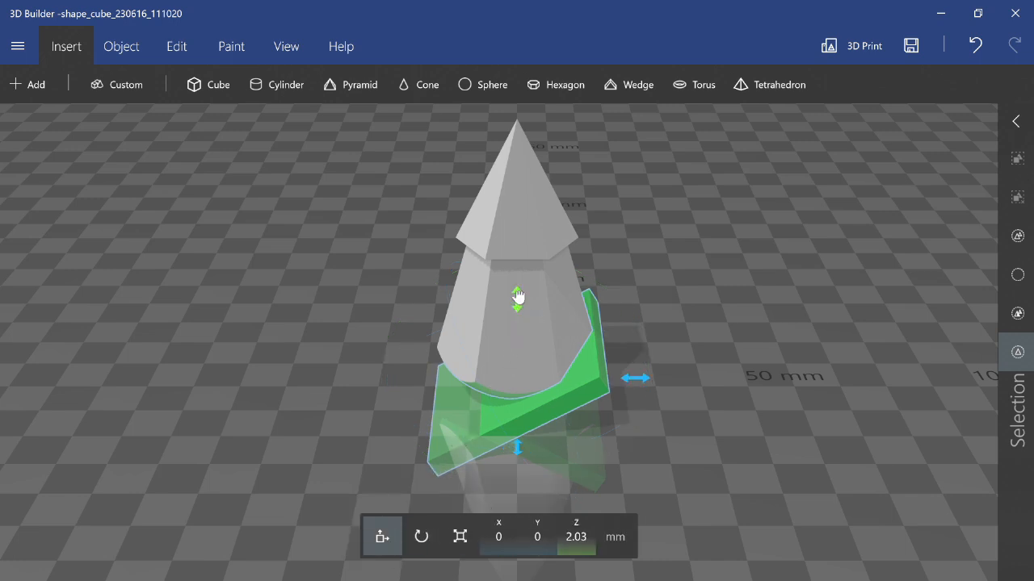
{"action": "left_click_drag", "start_coordinate": [519, 295], "coordinate": [535, 100]}
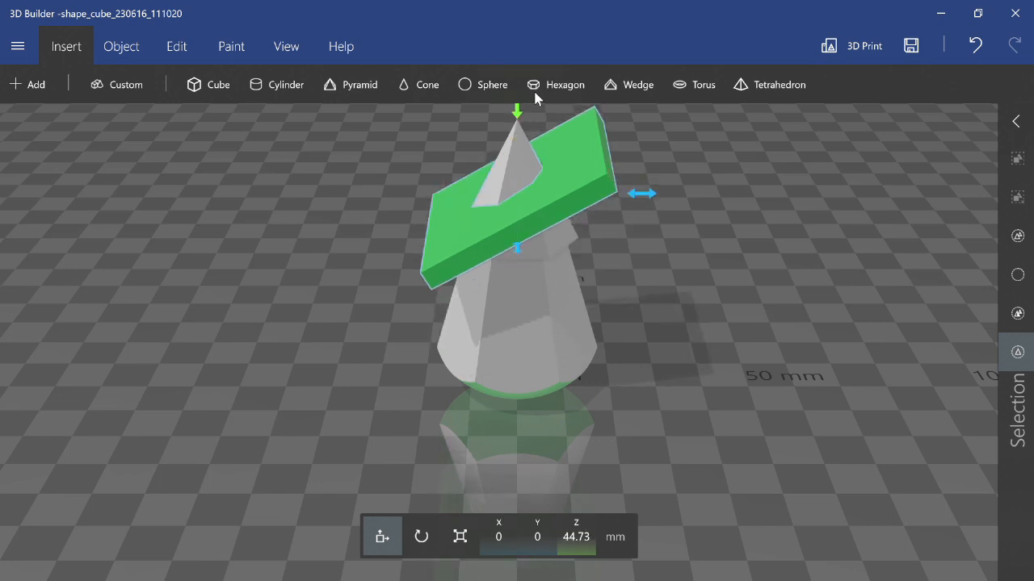
{"action": "left_click_drag", "start_coordinate": [646, 195], "coordinate": [737, 171]}
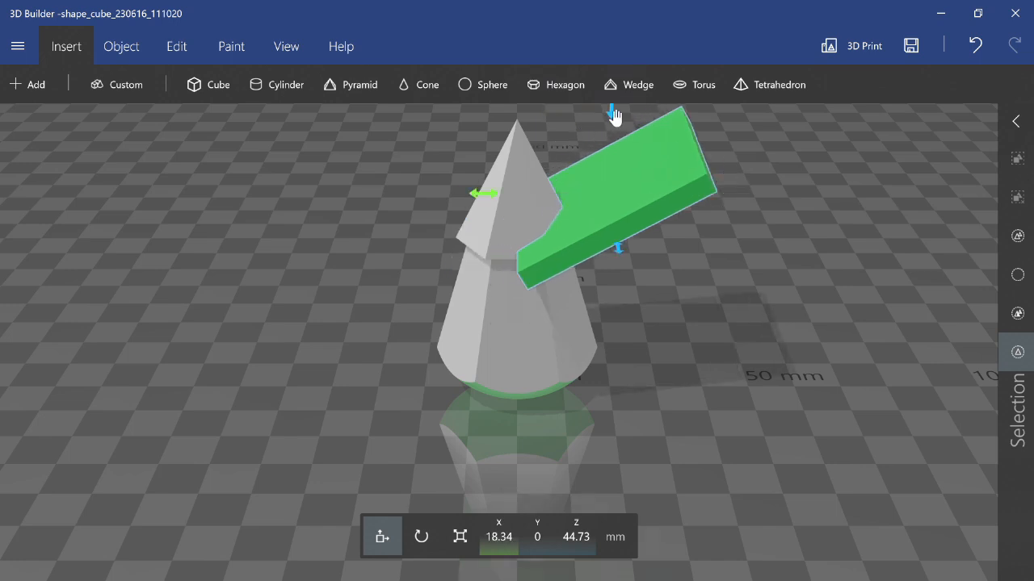
{"action": "left_click_drag", "start_coordinate": [614, 117], "coordinate": [608, 54]}
Step: Subtract the tilted slab from the upper cone to cut a slanted notch
{"action": "left_click", "coordinate": [194, 48]}
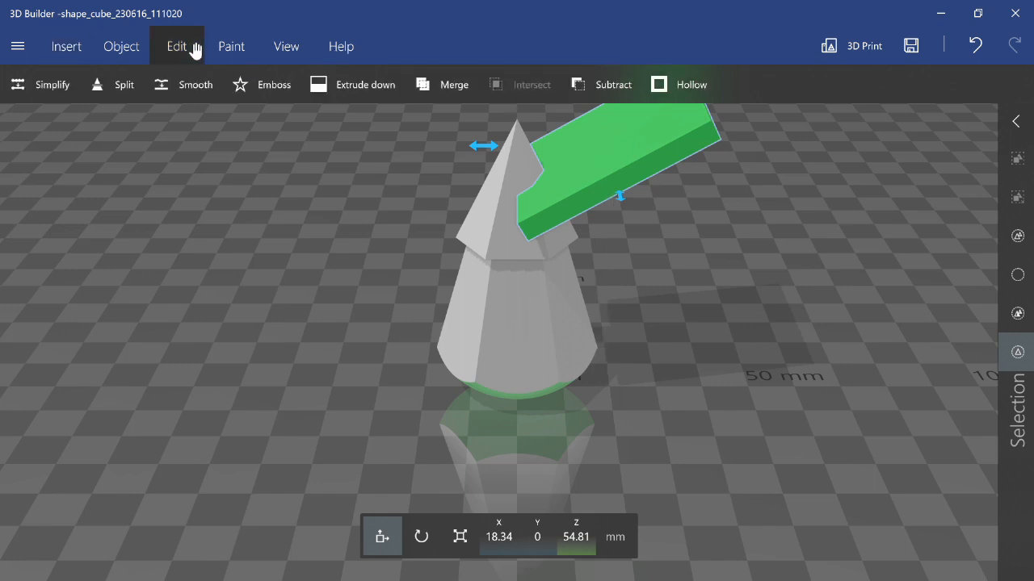
{"action": "left_click", "coordinate": [612, 84]}
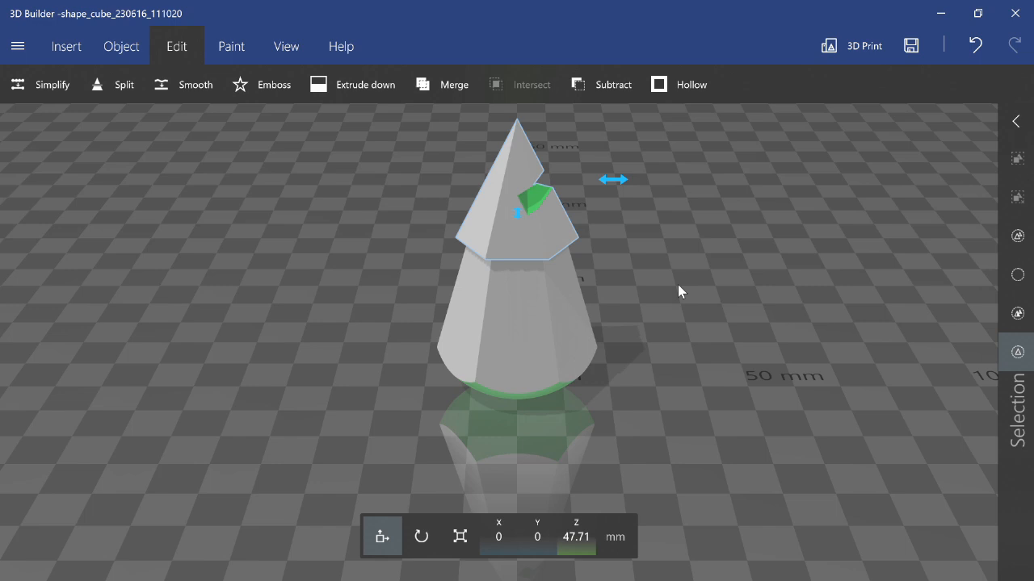
{"action": "left_click_drag", "start_coordinate": [678, 285], "coordinate": [682, 228]}
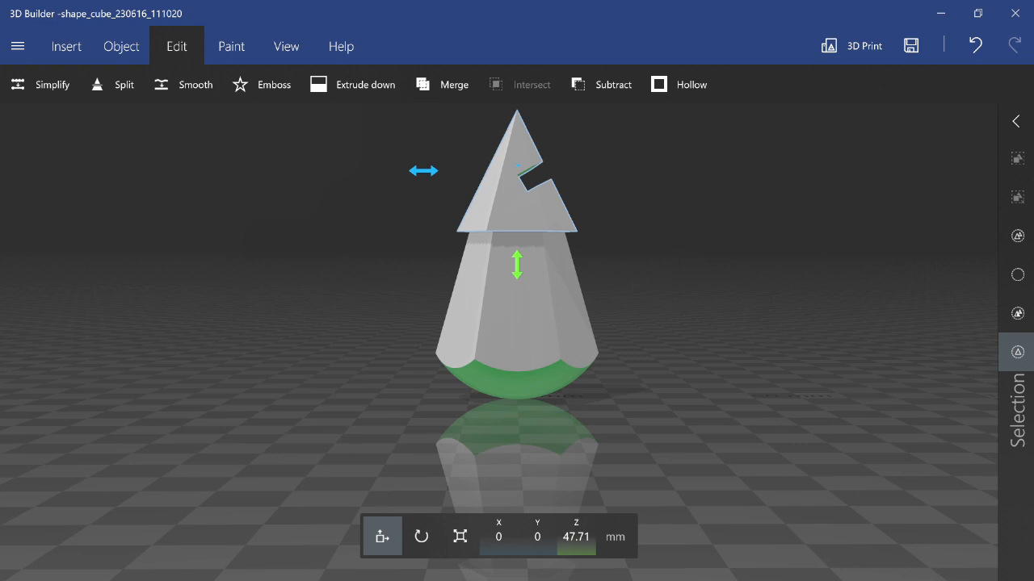
Step: Select the body, the notched cone and all other pieces, and shift the whole set along X to about 273 mm
{"action": "scroll", "coordinate": [551, 360], "scroll_direction": "down", "scroll_amount": 2}
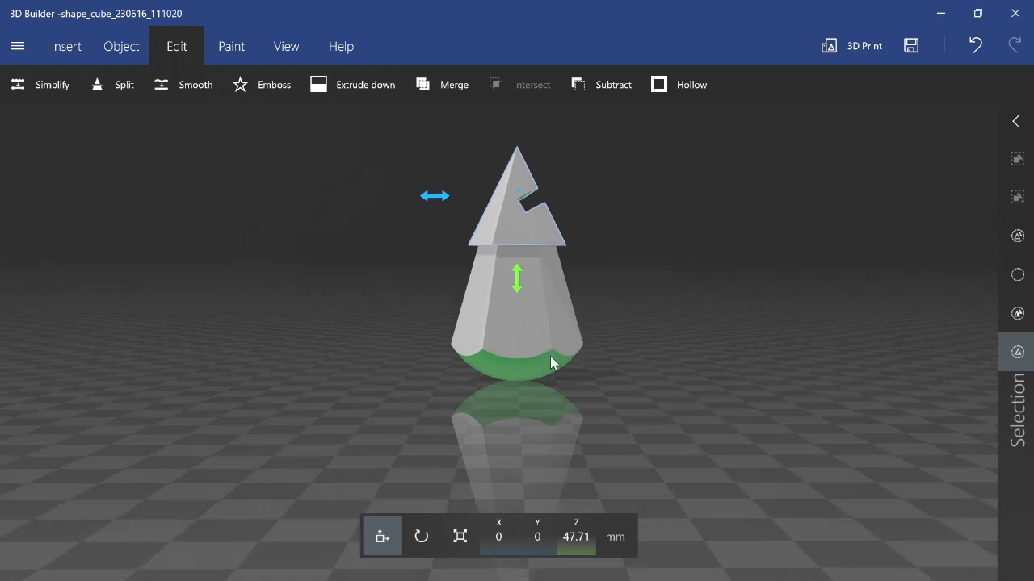
{"action": "left_click", "coordinate": [548, 293], "text": "ctrl"}
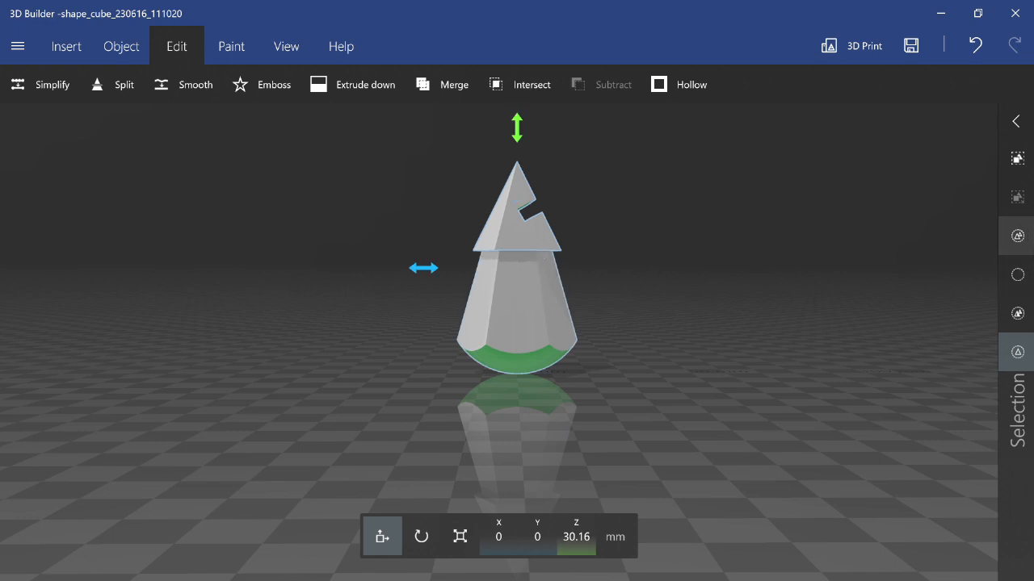
{"action": "left_click", "coordinate": [1017, 235]}
{"action": "scroll", "coordinate": [628, 281], "scroll_direction": "down", "scroll_amount": 2}
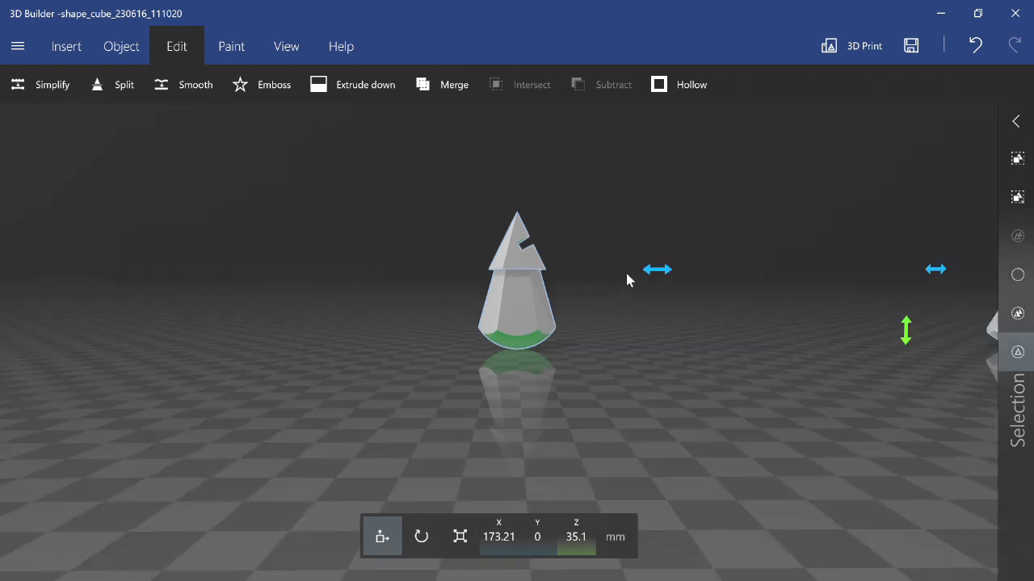
{"action": "scroll", "coordinate": [628, 279], "scroll_direction": "down", "scroll_amount": 2}
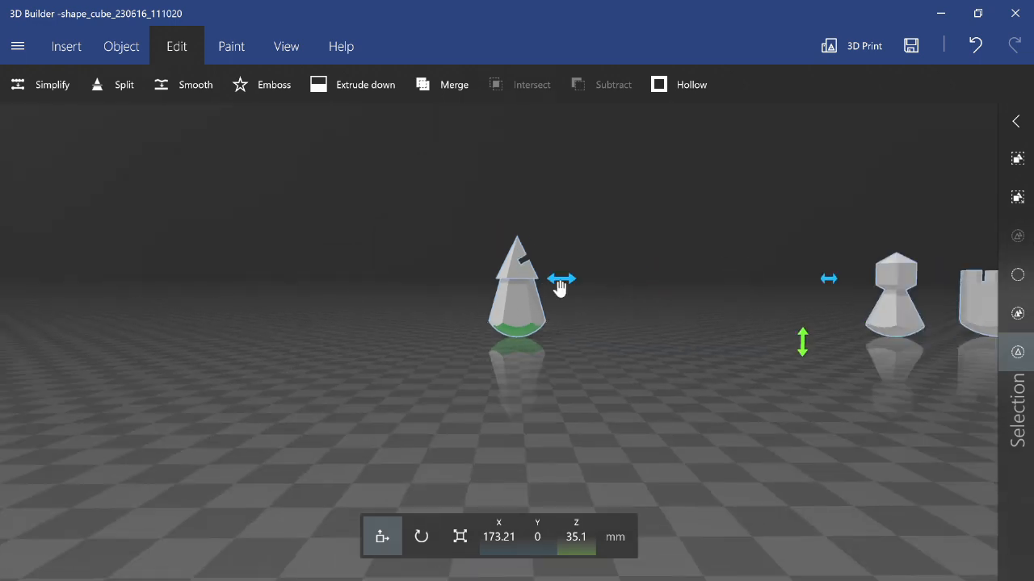
{"action": "left_click_drag", "start_coordinate": [559, 279], "coordinate": [726, 296]}
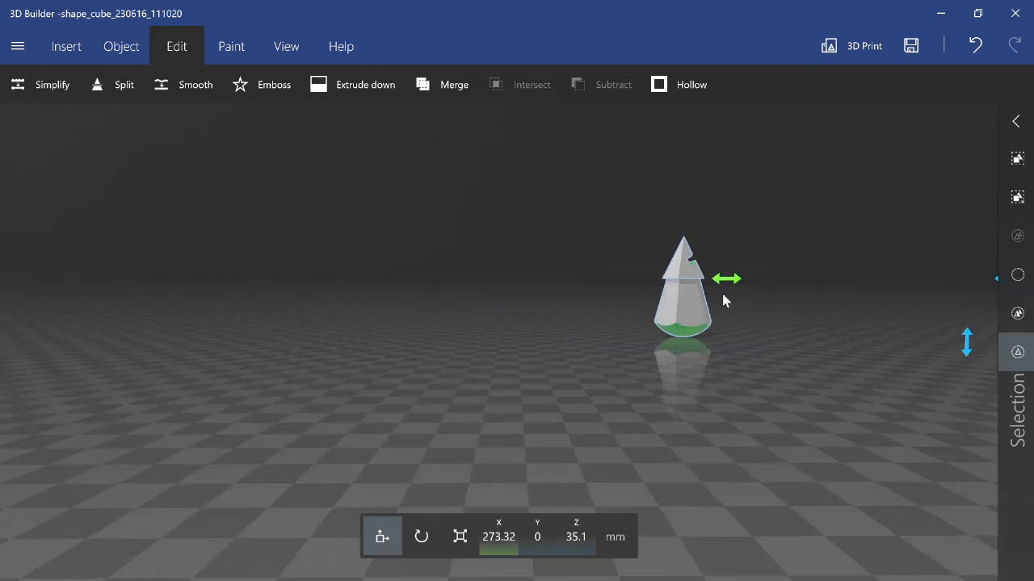
Step: Undo the shift of the pieces and the notch cut, and subtract the tilted slab from the upper cone again
{"action": "key", "text": "ctrl+z"}
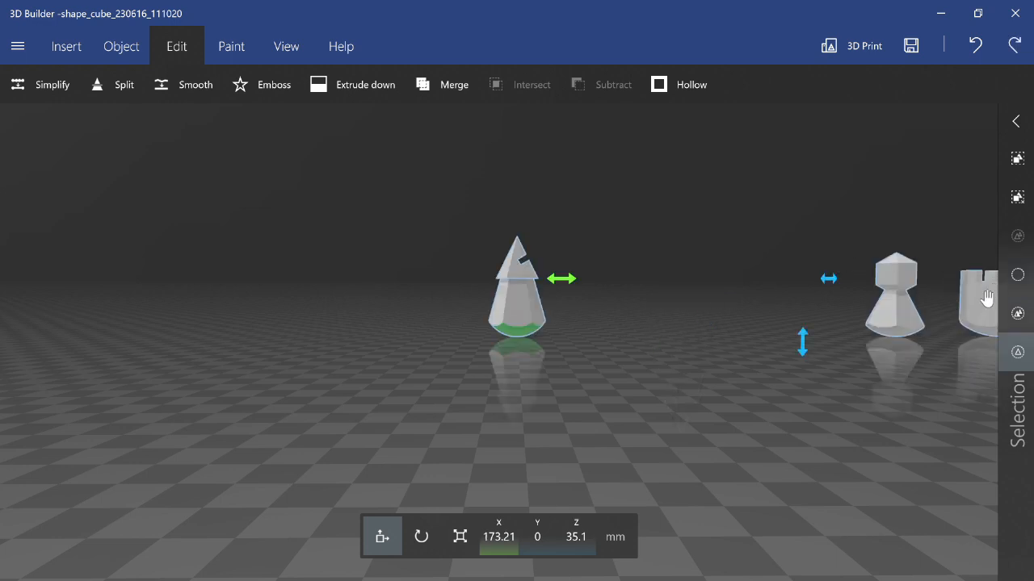
{"action": "key", "text": "ctrl+z"}
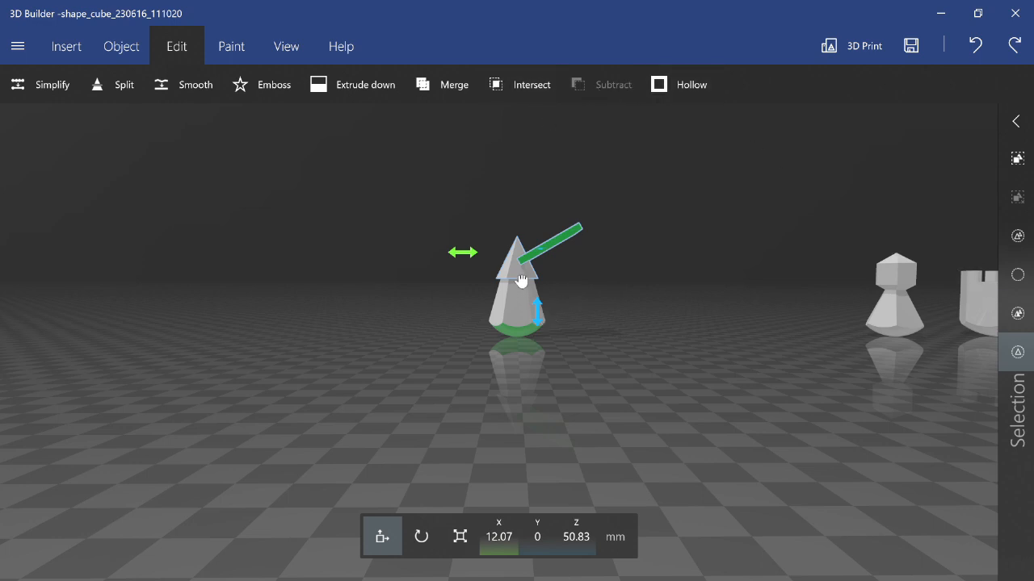
{"action": "left_click_drag", "start_coordinate": [521, 280], "coordinate": [537, 258]}
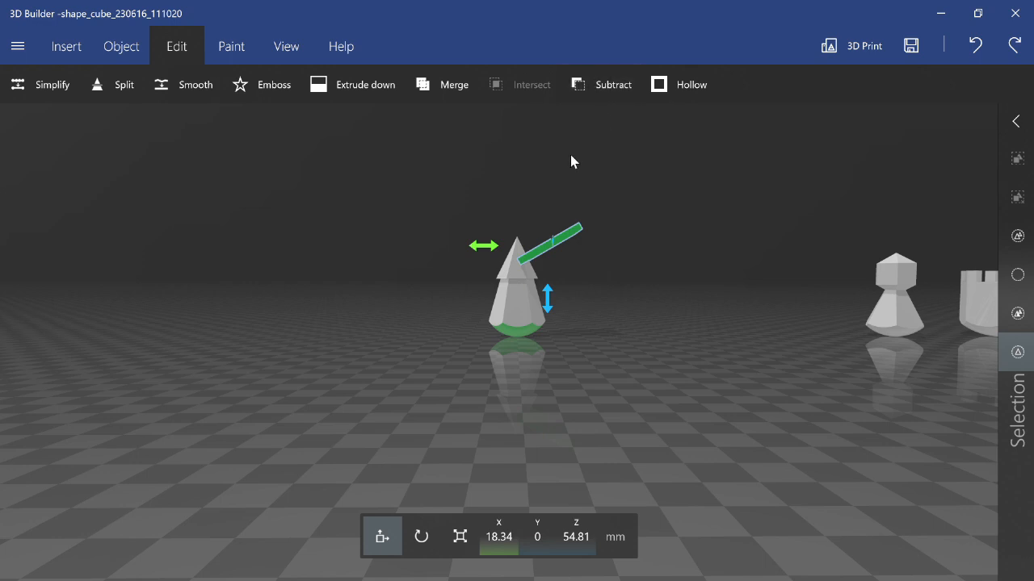
{"action": "left_click", "coordinate": [603, 84]}
{"action": "scroll", "coordinate": [513, 257], "scroll_direction": "up", "scroll_amount": 3}
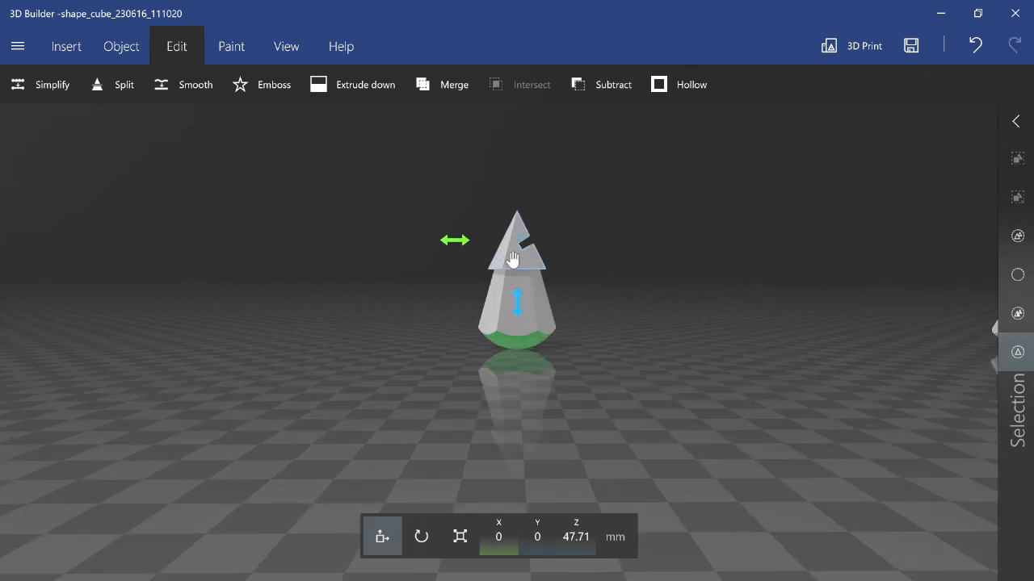
Step: Group the body with the notched cone and move the group along X to about 182 mm
{"action": "left_click", "coordinate": [513, 259]}
{"action": "left_click", "coordinate": [536, 302]}
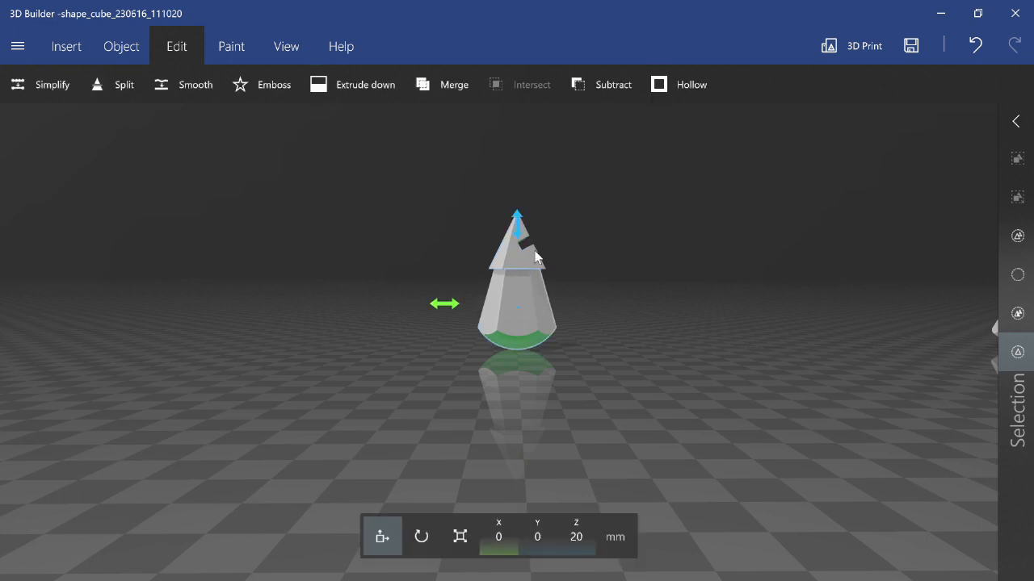
{"action": "left_click", "coordinate": [537, 257], "text": "ctrl"}
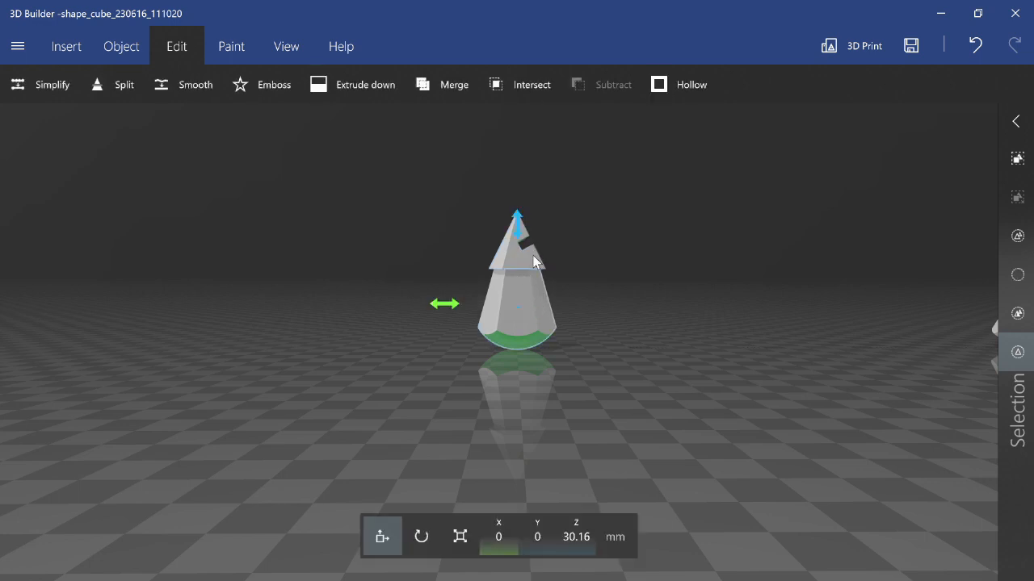
{"action": "left_click", "coordinate": [1018, 160]}
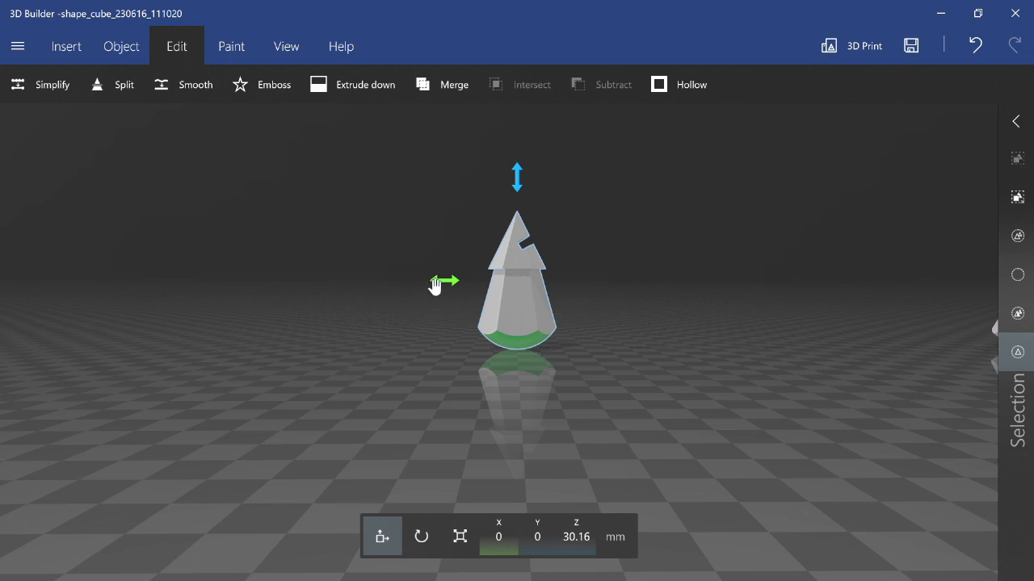
{"action": "left_click_drag", "start_coordinate": [503, 296], "coordinate": [850, 318]}
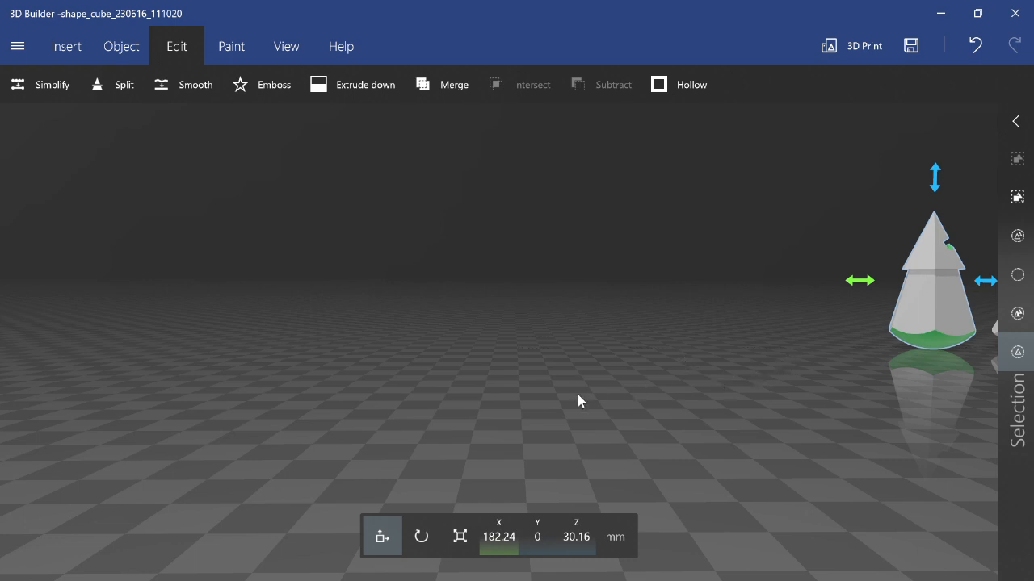
Step: Add a custom cone with latitude 1 and longitude 6
{"action": "left_click", "coordinate": [55, 50]}
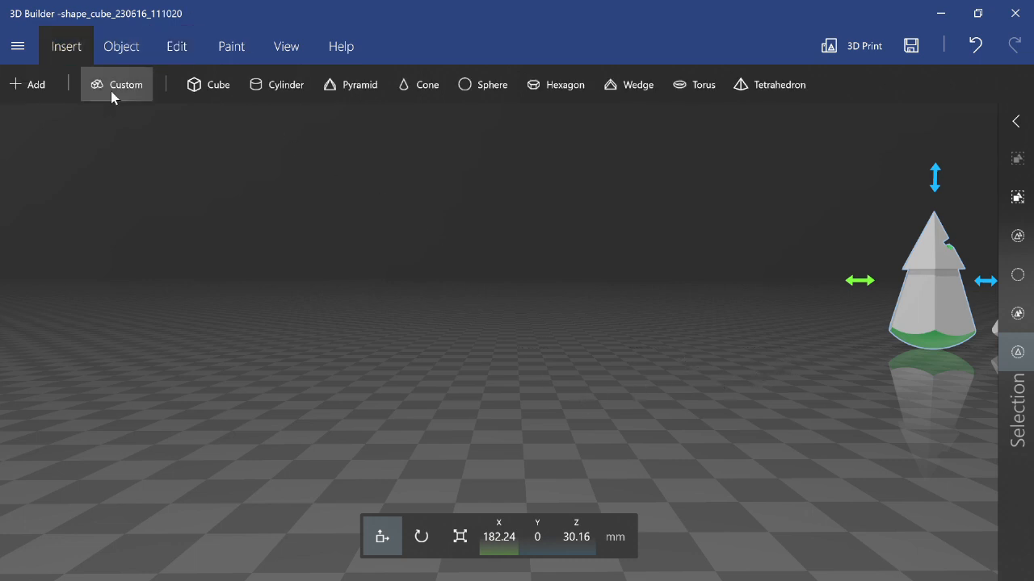
{"action": "left_click", "coordinate": [110, 91]}
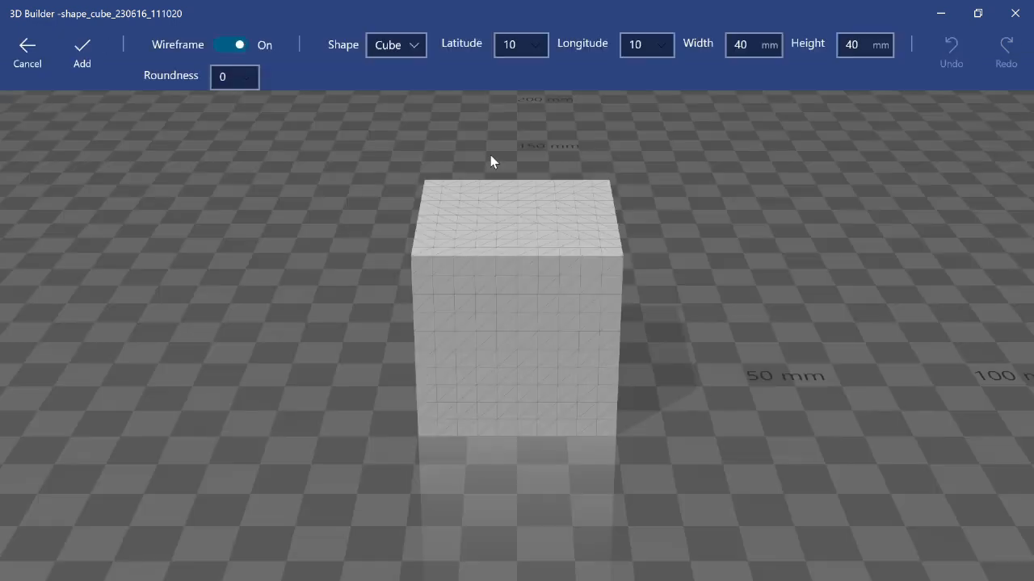
{"action": "left_click", "coordinate": [420, 43]}
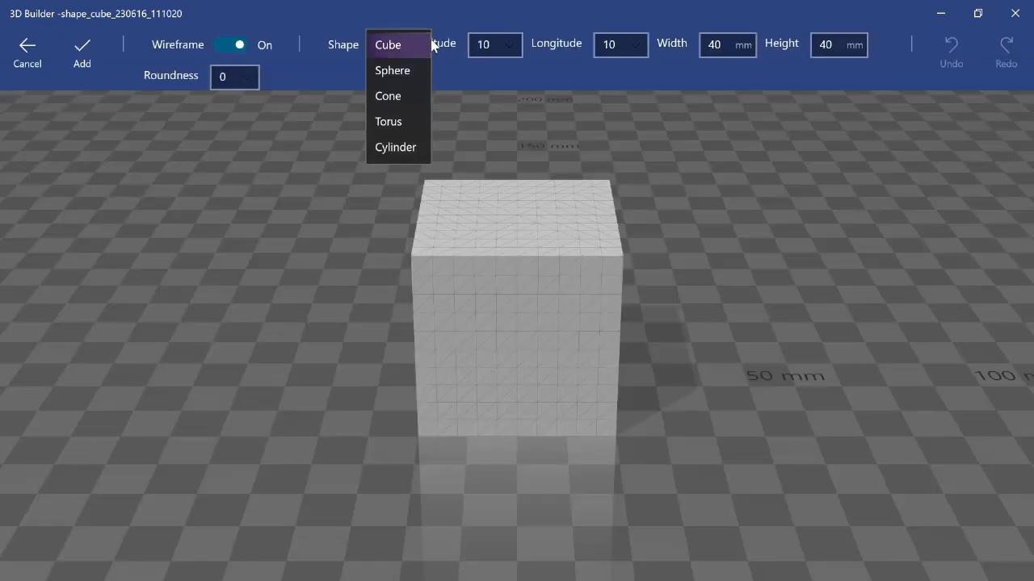
{"action": "left_click", "coordinate": [405, 97]}
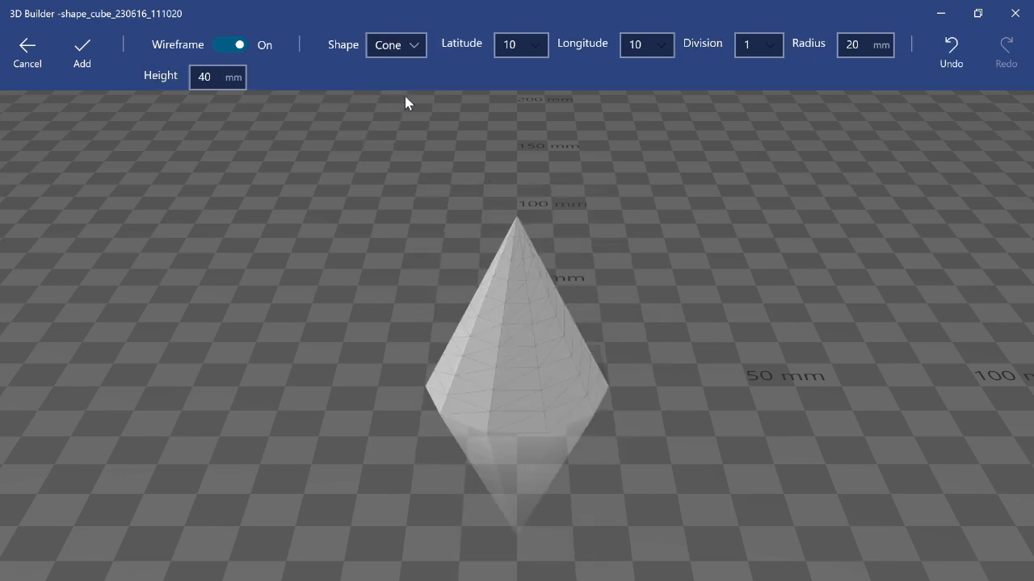
{"action": "left_click", "coordinate": [511, 46]}
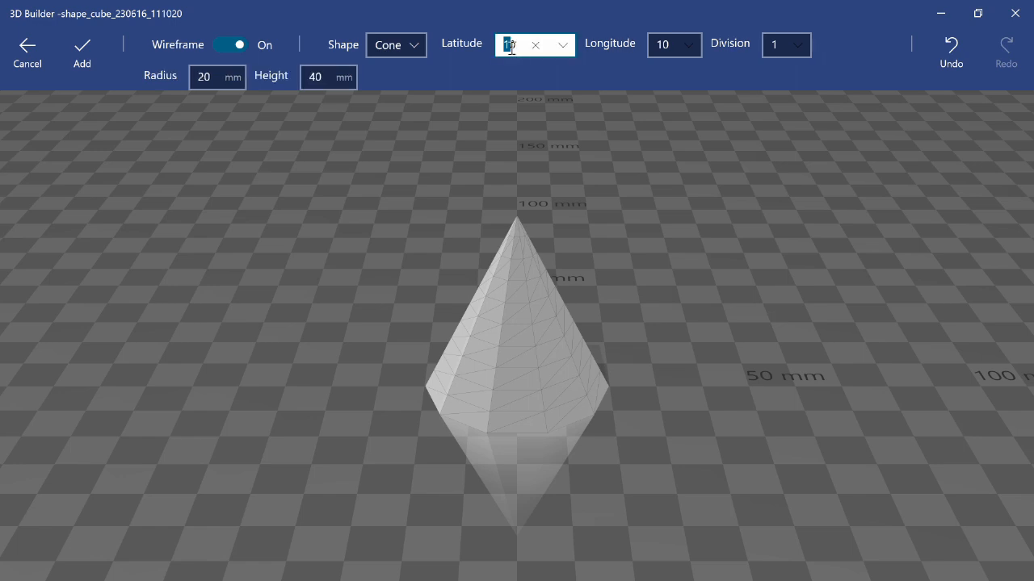
{"action": "left_click", "coordinate": [540, 51]}
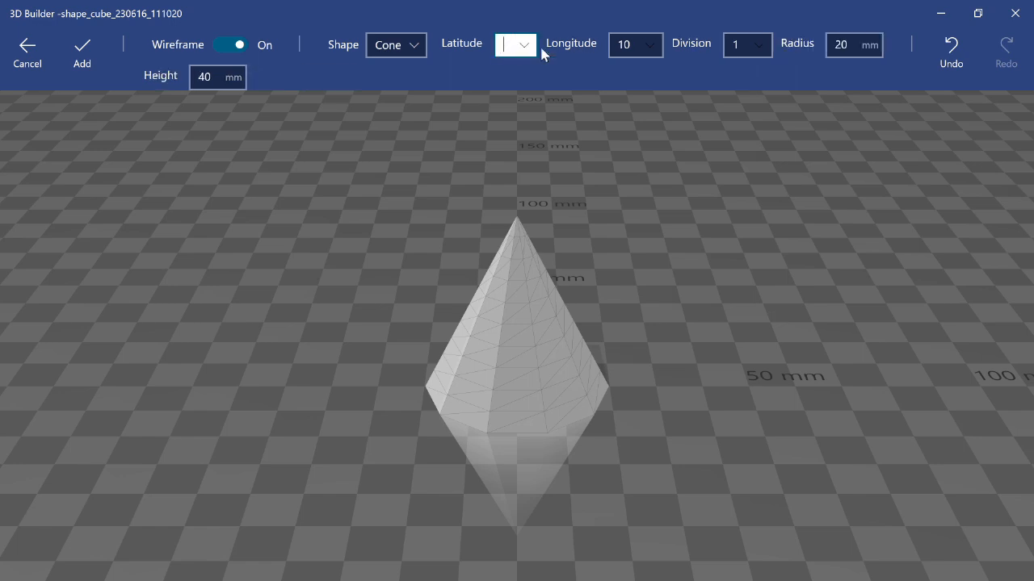
{"action": "type", "text": "1"}
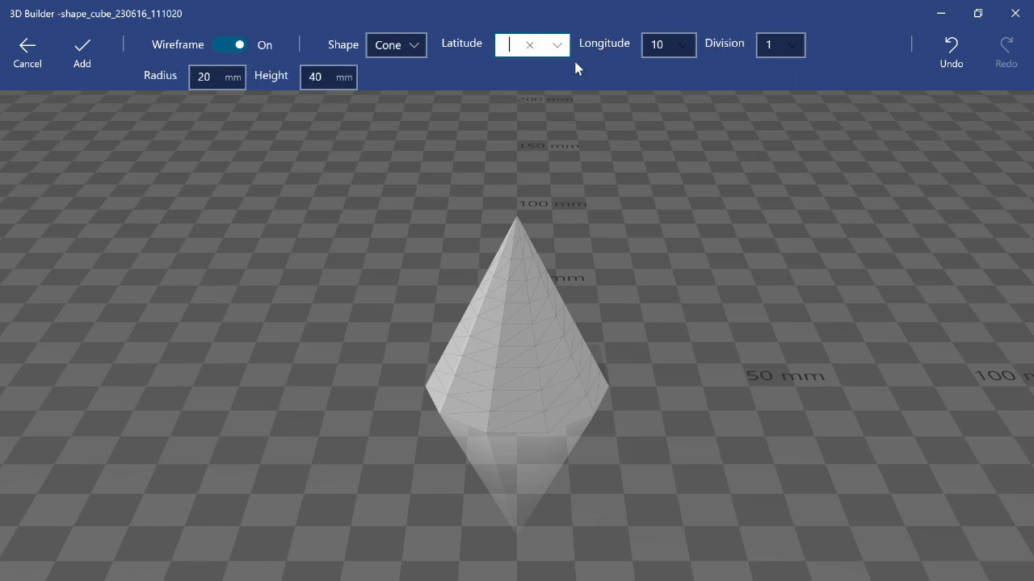
{"action": "left_click", "coordinate": [655, 45]}
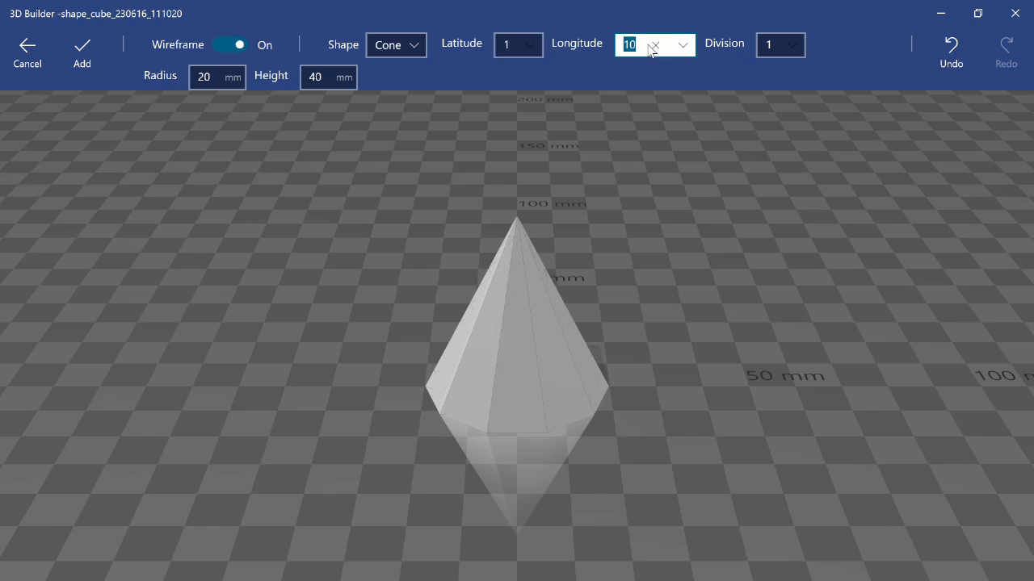
{"action": "type", "text": "6"}
{"action": "key", "text": "BackSpace"}
{"action": "type", "text": "4"}
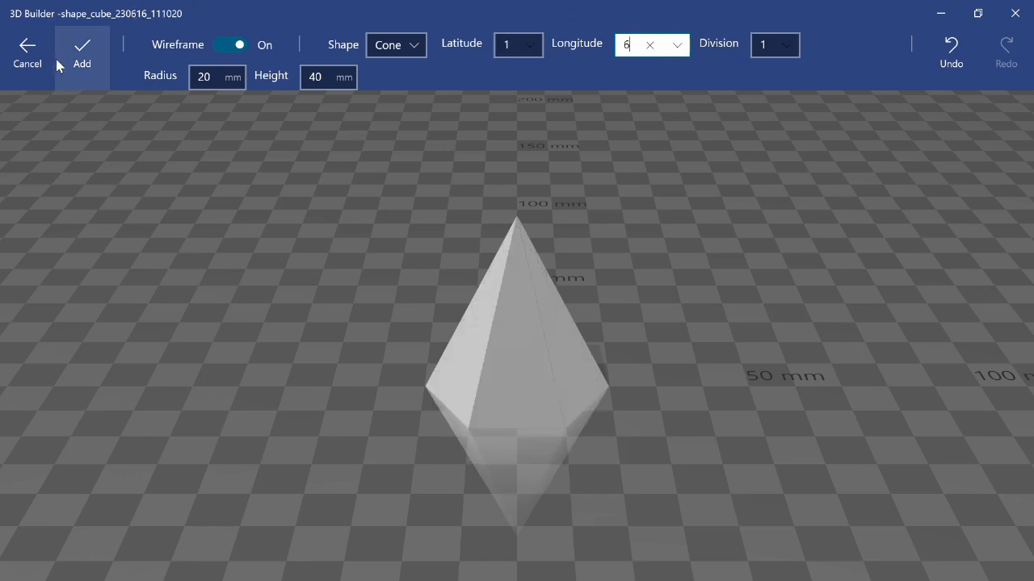
{"action": "left_click", "coordinate": [58, 56]}
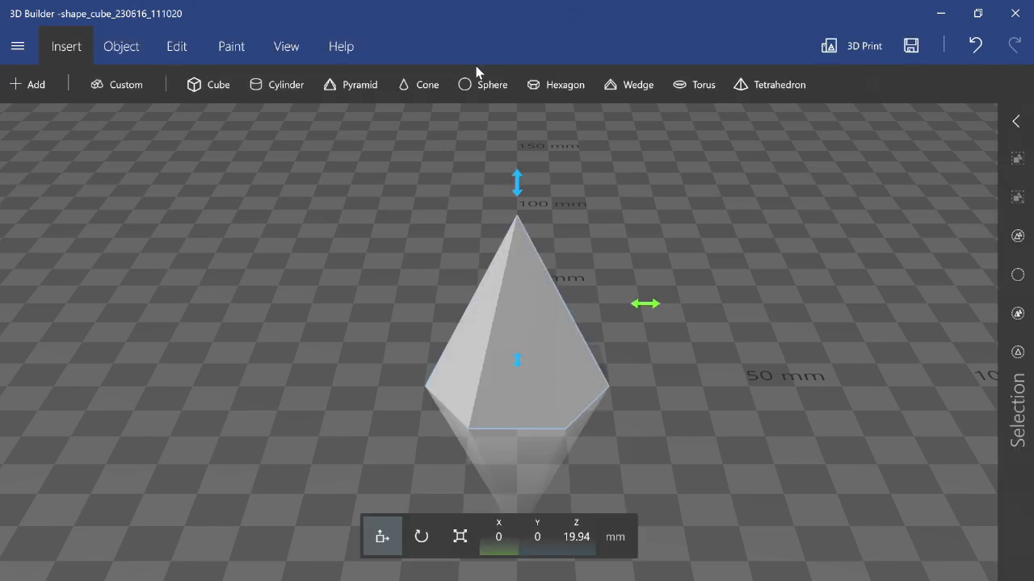
Step: Insert a sphere over the new cone and intersect the two to round off the cone's base
{"action": "left_click", "coordinate": [484, 84]}
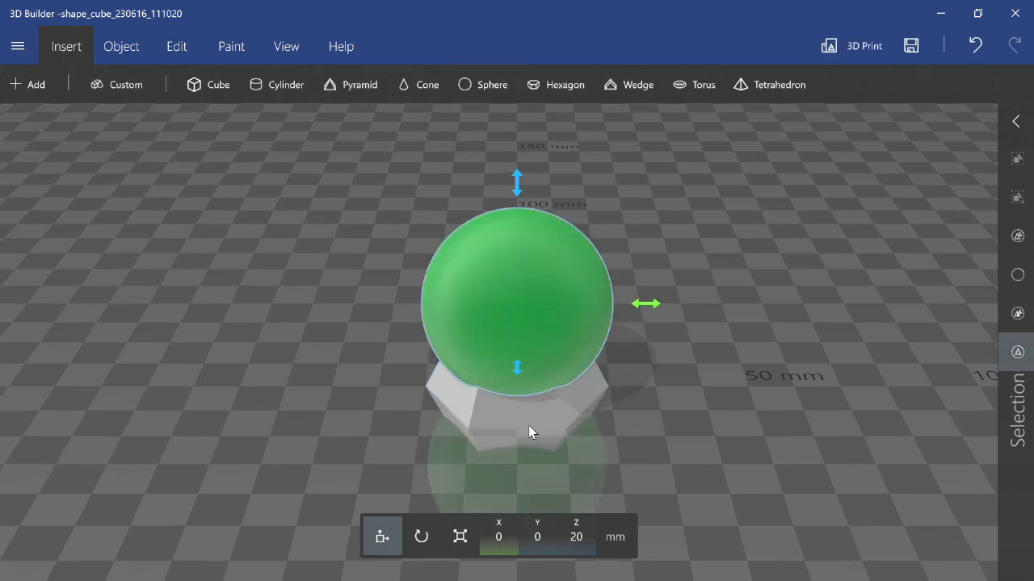
{"action": "left_click", "coordinate": [176, 45]}
{"action": "left_click", "coordinate": [556, 96]}
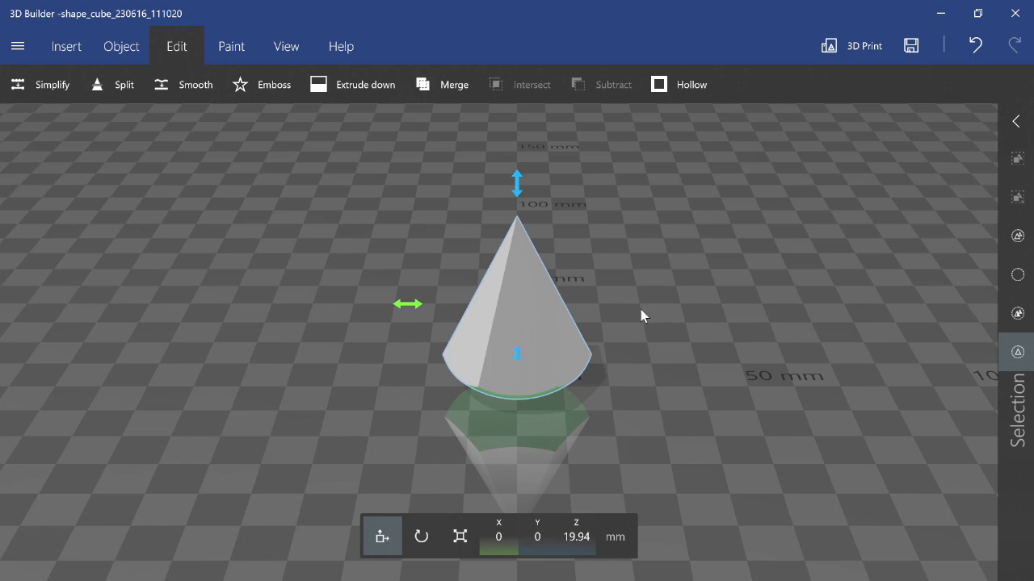
Step: Split the rounded cone with a cutting plane rolled to about 30.7 degrees, keeping both parts
{"action": "left_click_drag", "start_coordinate": [640, 309], "coordinate": [374, 275]}
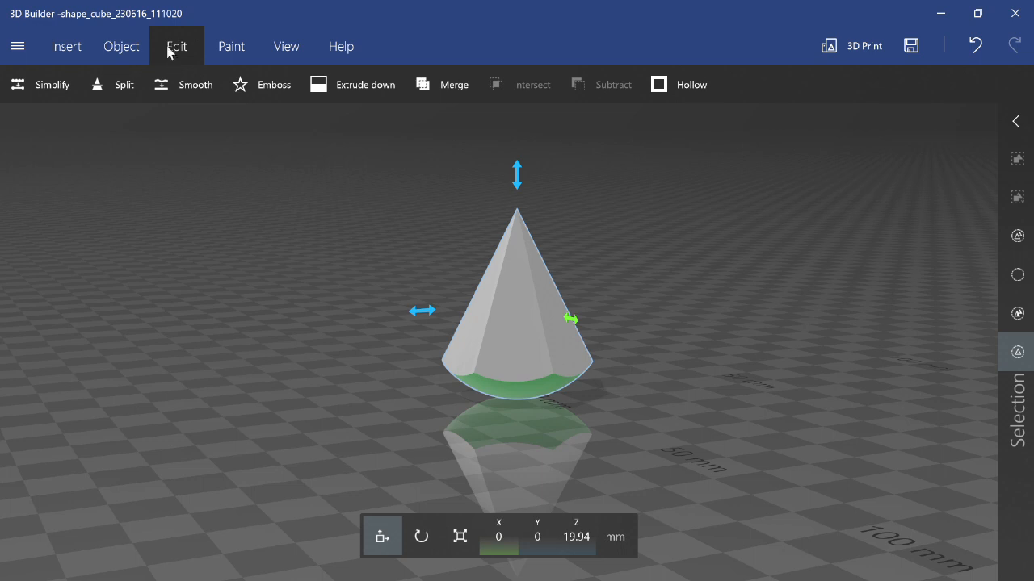
{"action": "left_click", "coordinate": [123, 84]}
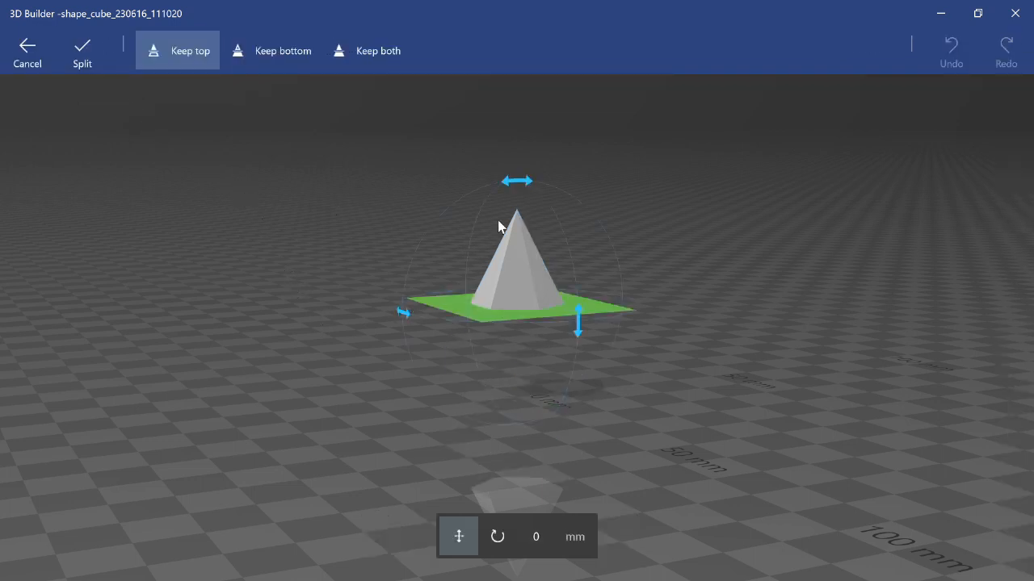
{"action": "left_click_drag", "start_coordinate": [517, 185], "coordinate": [438, 169]}
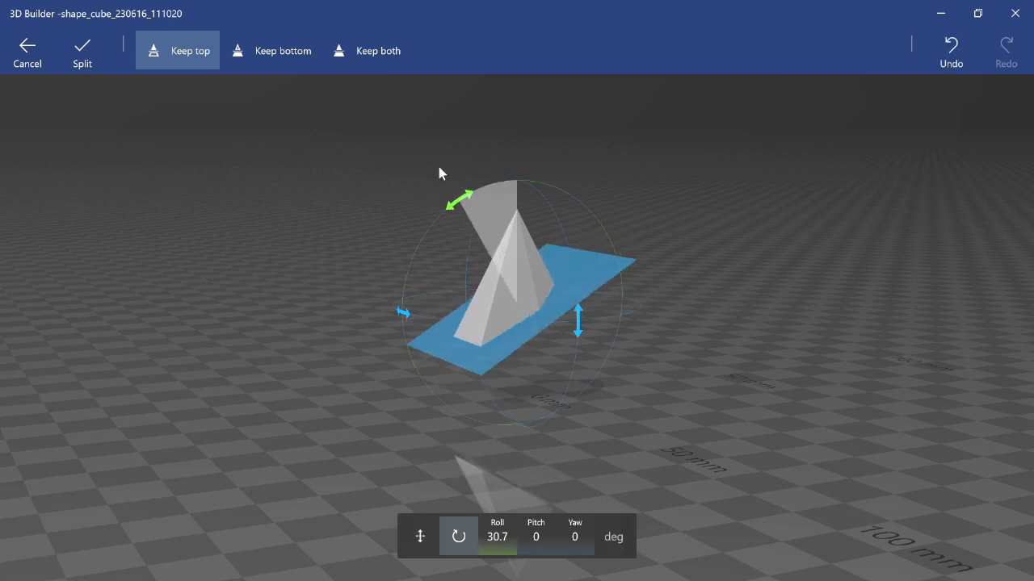
{"action": "left_click", "coordinate": [355, 63]}
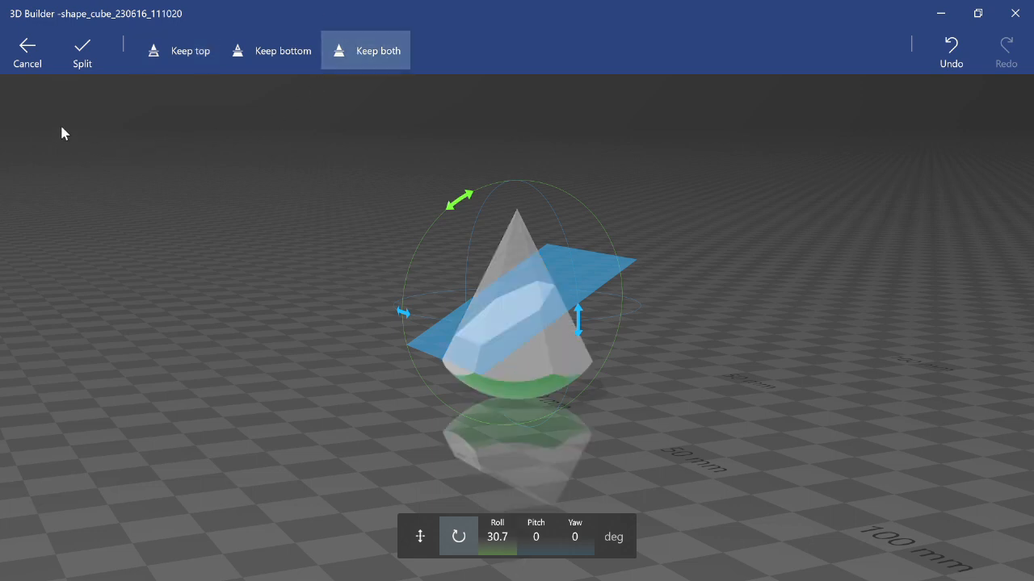
{"action": "left_click", "coordinate": [84, 57]}
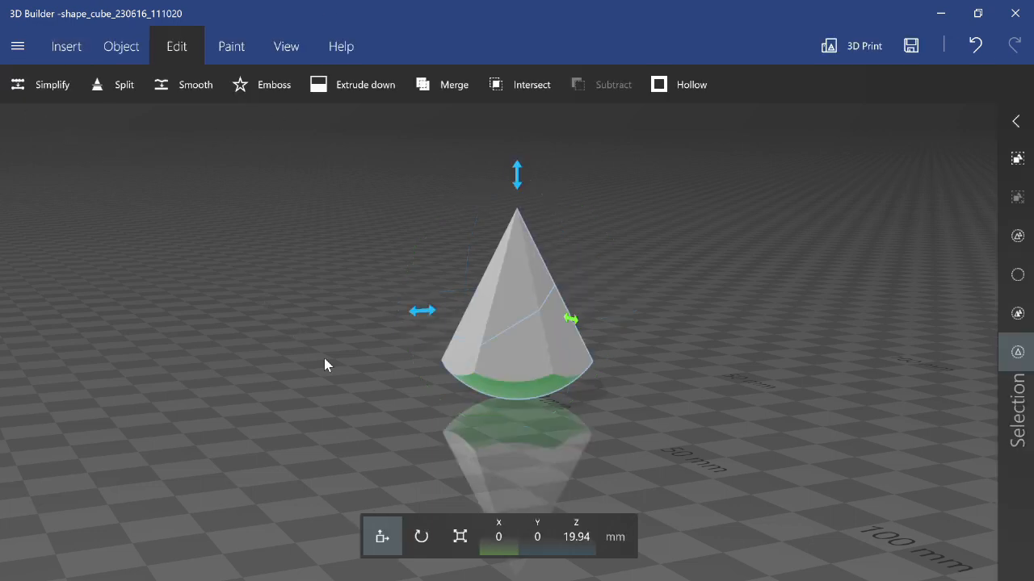
Step: Flip the upper part of the split cone to roll 180 and yaw 180 degrees, and set its pitch to 0
{"action": "left_click", "coordinate": [504, 347]}
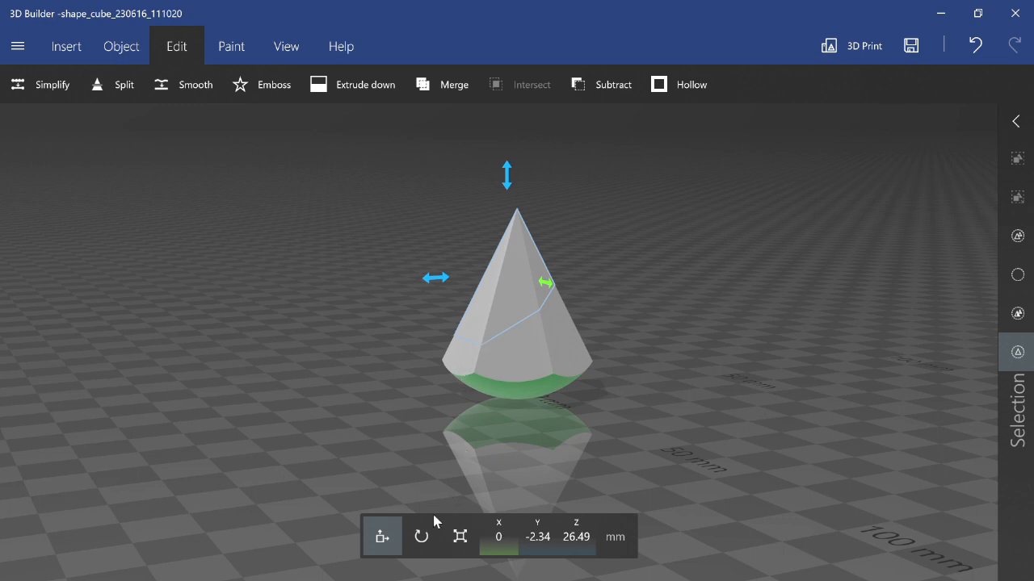
{"action": "left_click", "coordinate": [418, 537]}
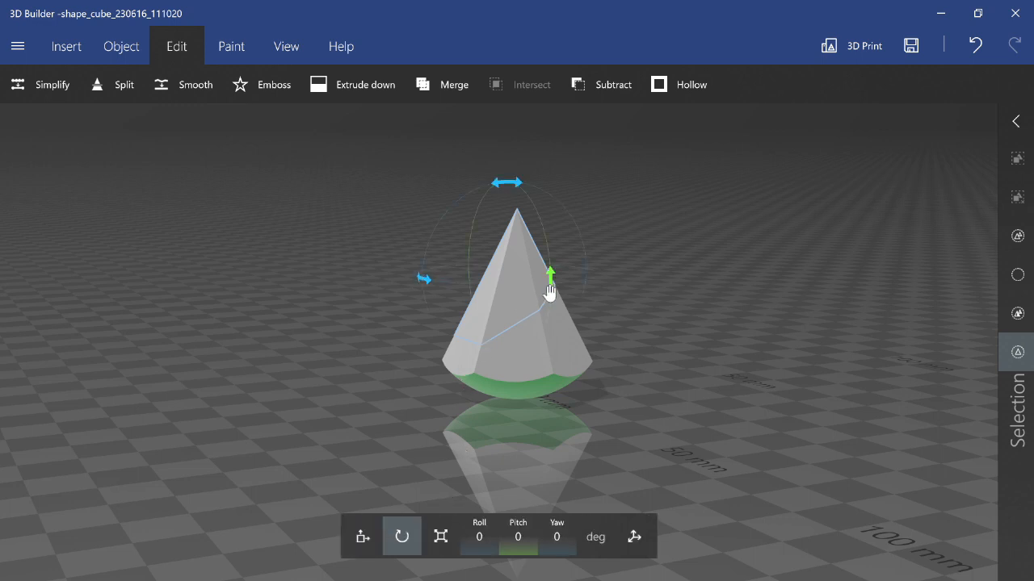
{"action": "left_click_drag", "start_coordinate": [550, 291], "coordinate": [332, 161]}
{"action": "type", "text": "0"}
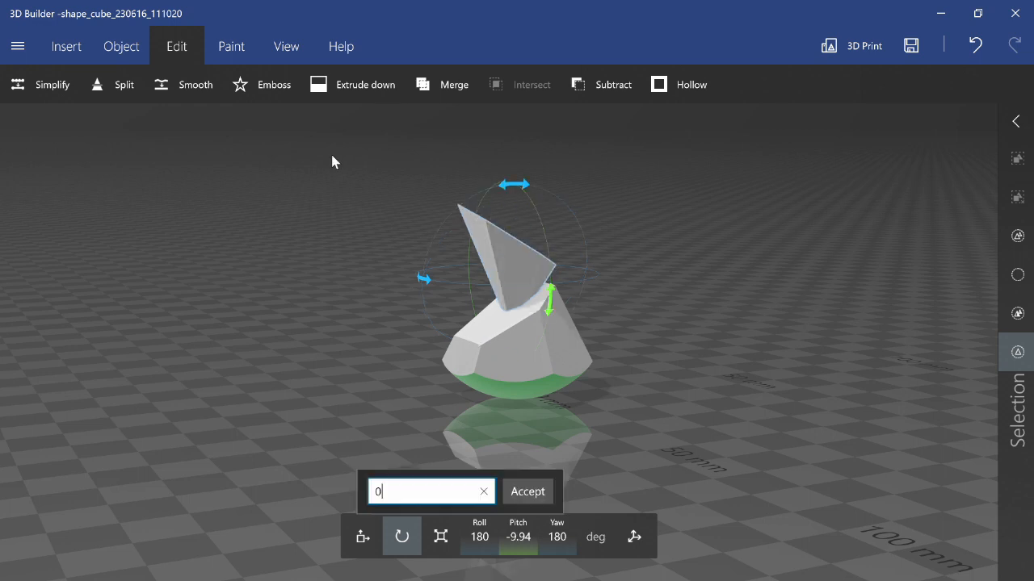
{"action": "key", "text": "Return"}
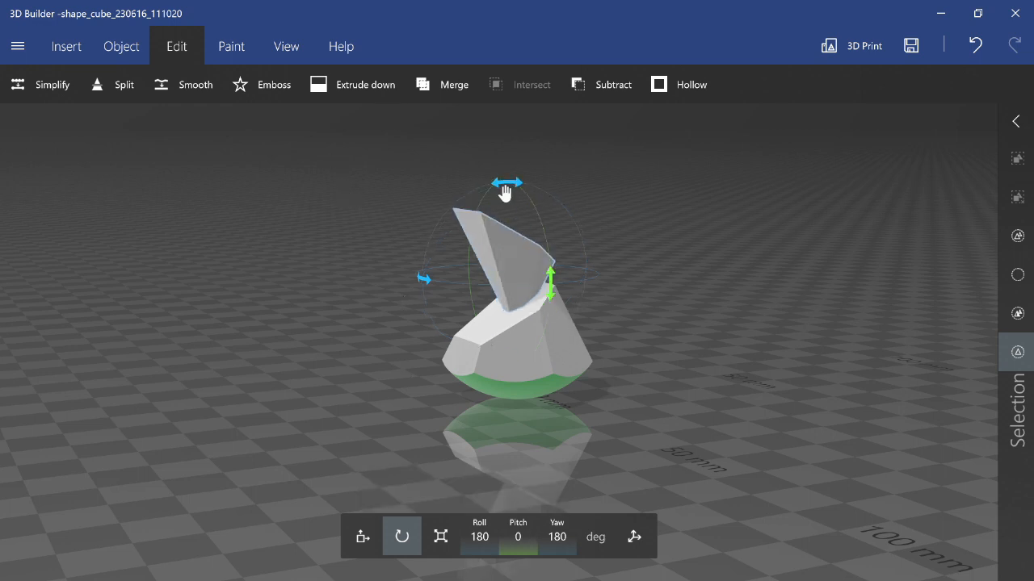
Step: Roll the flipped upper part to about -76 degrees, check it from several sides and select it again
{"action": "left_click_drag", "start_coordinate": [505, 194], "coordinate": [728, 269]}
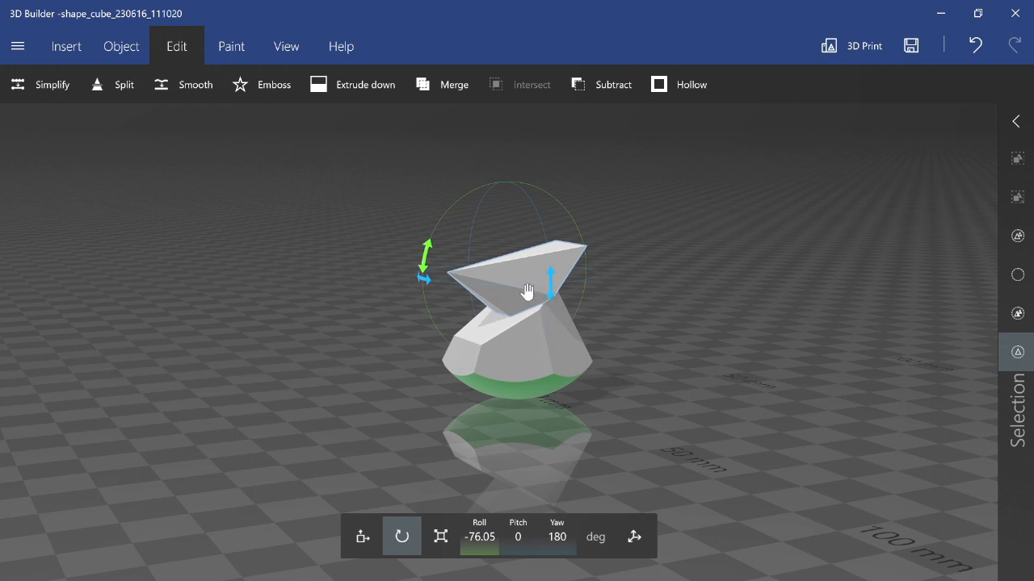
{"action": "left_click", "coordinate": [665, 297]}
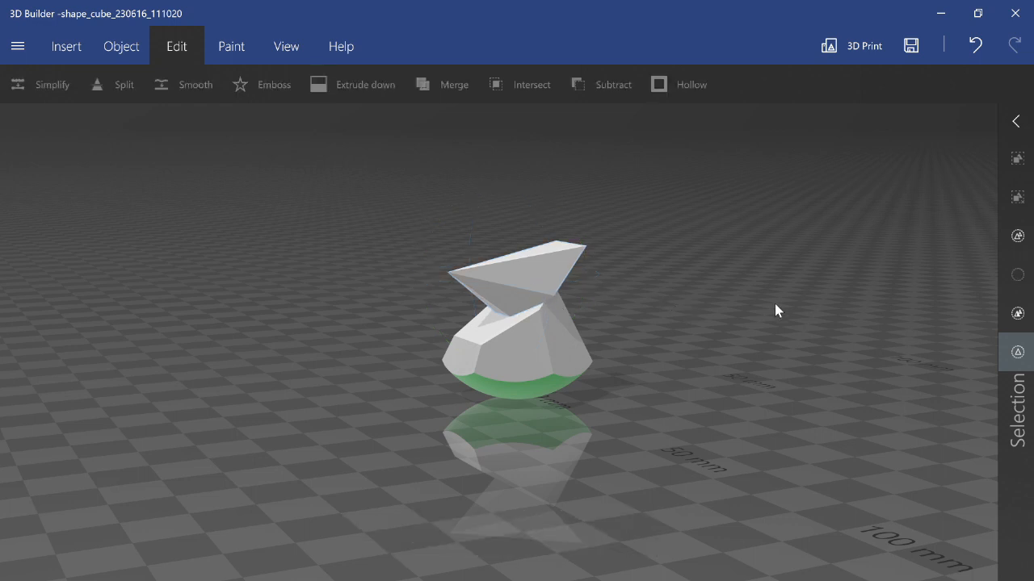
{"action": "right_click_drag", "start_coordinate": [774, 310], "coordinate": [428, 388]}
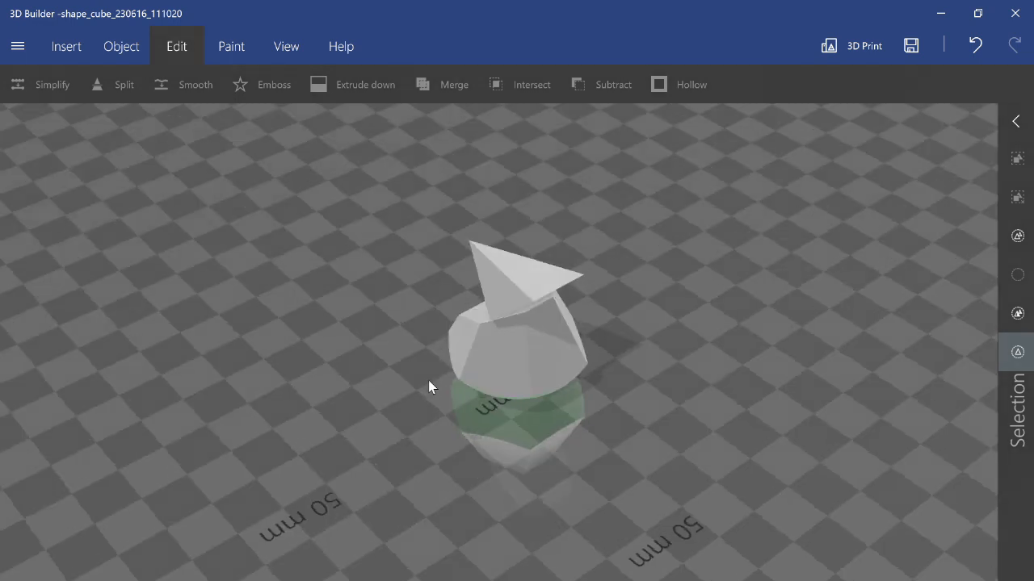
{"action": "right_click_drag", "start_coordinate": [429, 385], "coordinate": [753, 356]}
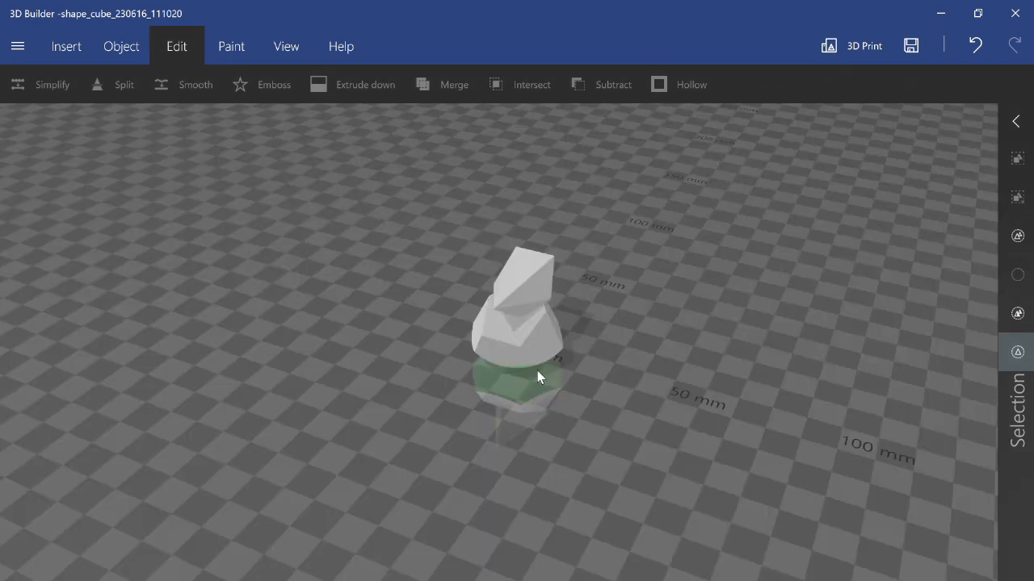
{"action": "right_click_drag", "start_coordinate": [538, 372], "coordinate": [402, 360]}
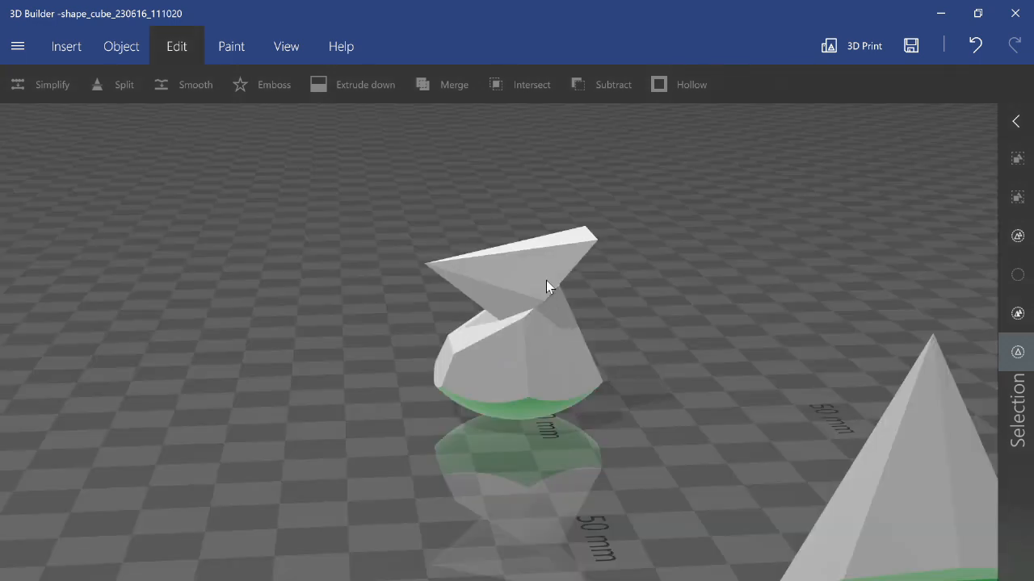
{"action": "left_click", "coordinate": [547, 281]}
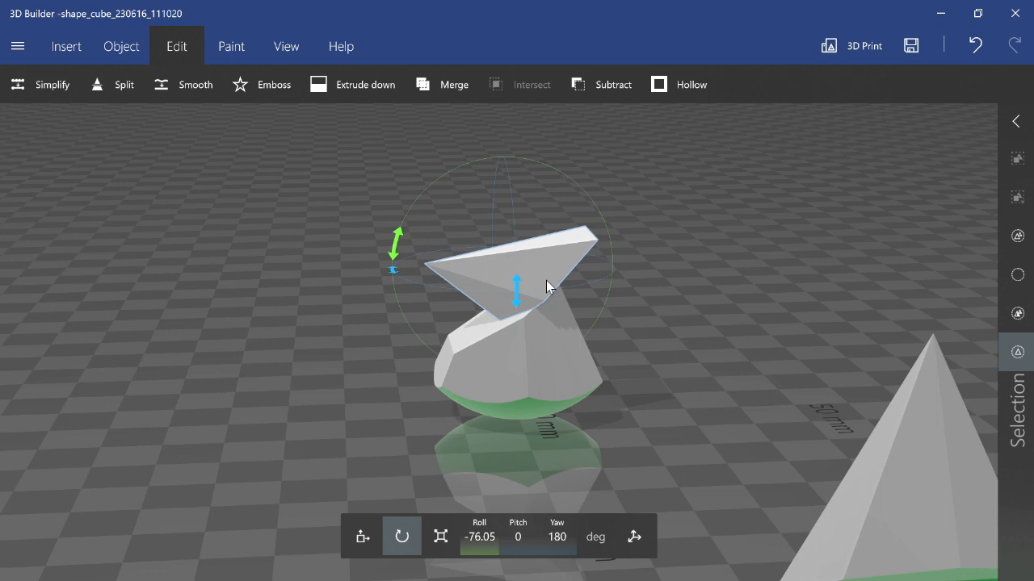
Step: Step back through the rotations and the split, and restore the flipped upper part together with a whole, uncut cone
{"action": "key", "text": "ctrl+z"}
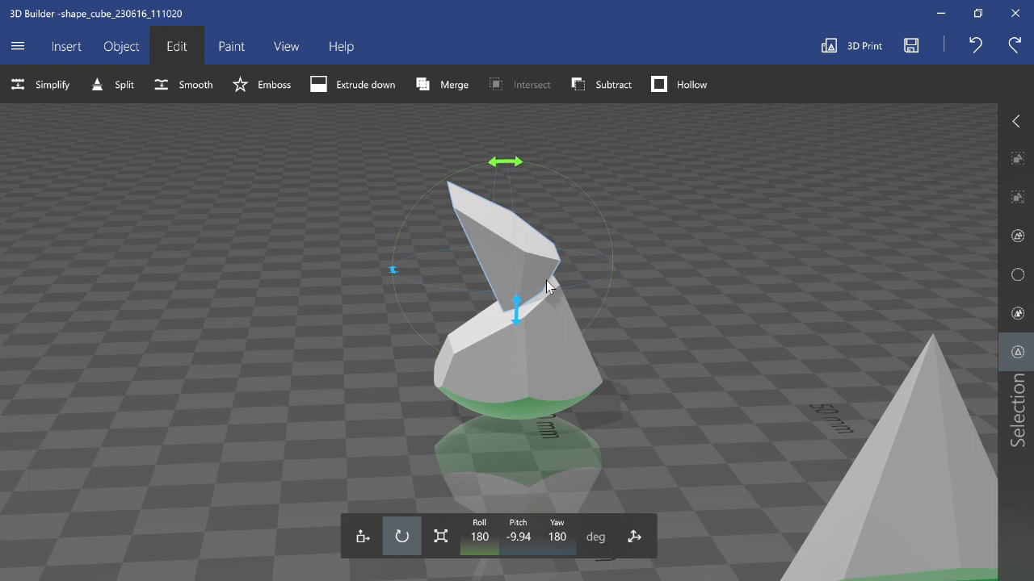
{"action": "key", "text": "ctrl+z"}
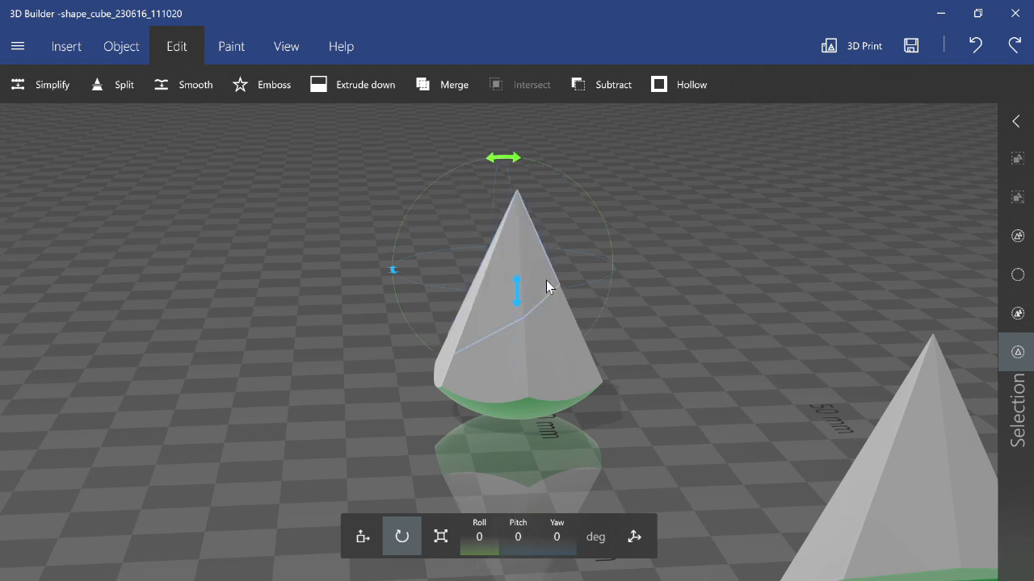
{"action": "key", "text": "ctrl+z"}
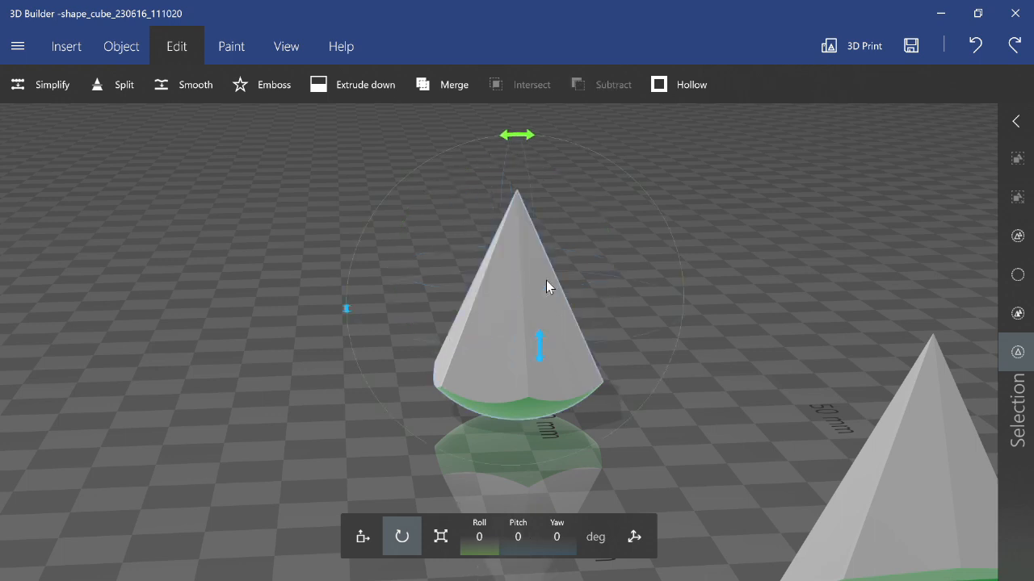
{"action": "key", "text": "ctrl+y"}
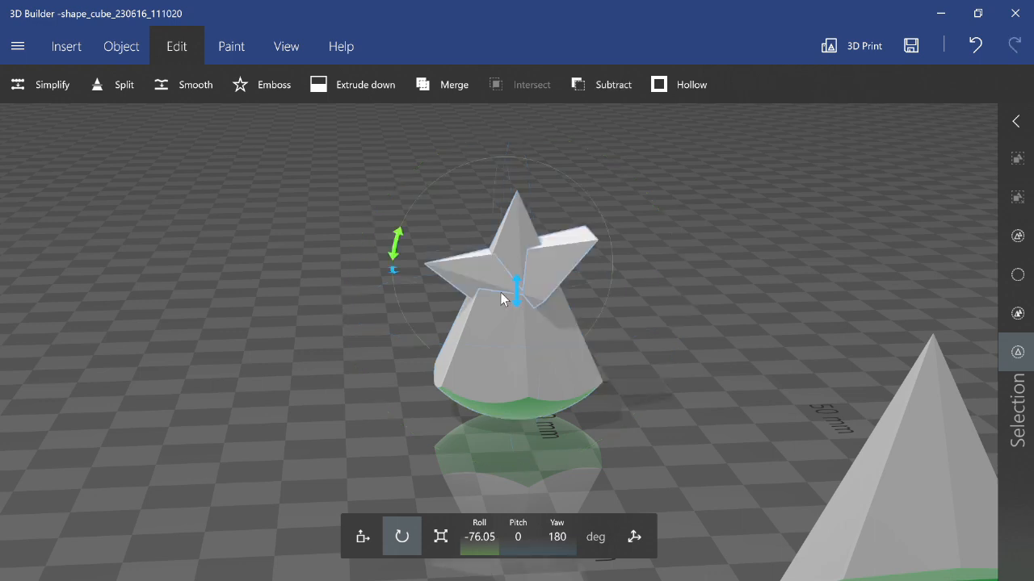
Step: Raise the flipped upper part to a Z position of about 35.1 mm so it forms a head on the cone
{"action": "left_click", "coordinate": [362, 537]}
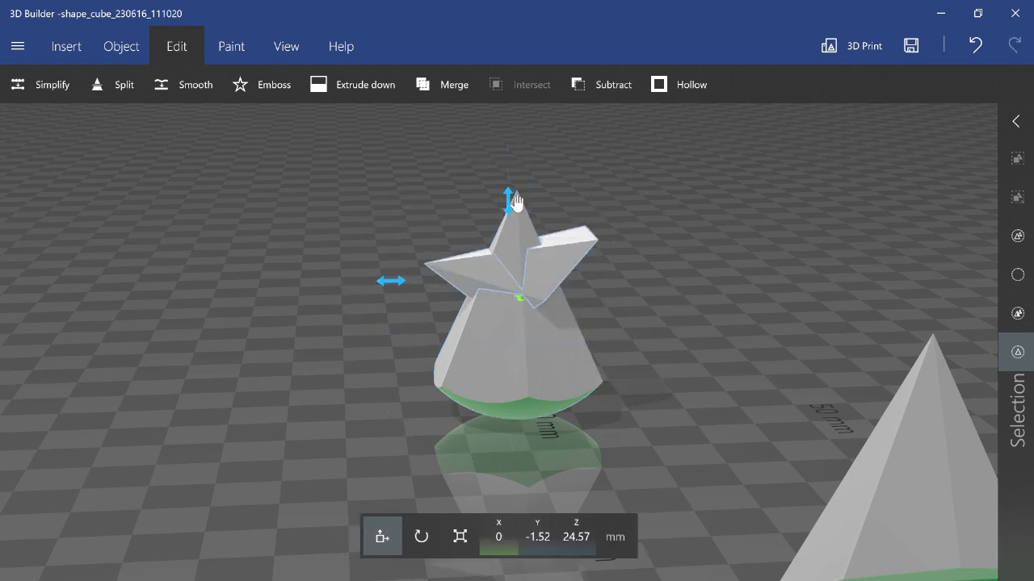
{"action": "left_click_drag", "start_coordinate": [513, 202], "coordinate": [524, 145]}
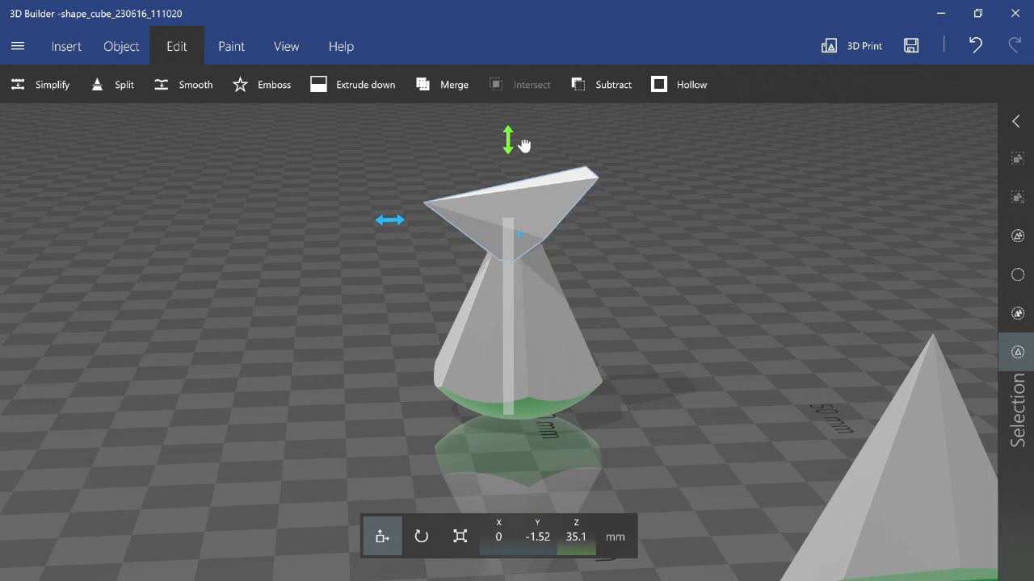
{"action": "right_click_drag", "start_coordinate": [524, 145], "coordinate": [931, 379]}
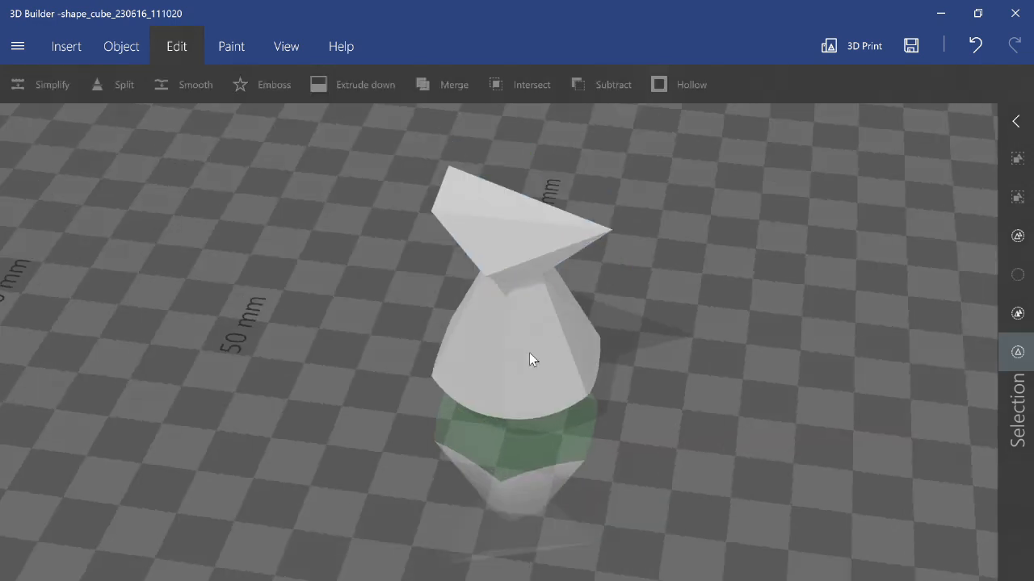
Step: Split the cone under the head horizontally with the plane at 0 mm, keeping both parts, and leave its upper part selected
{"action": "left_click", "coordinate": [529, 353]}
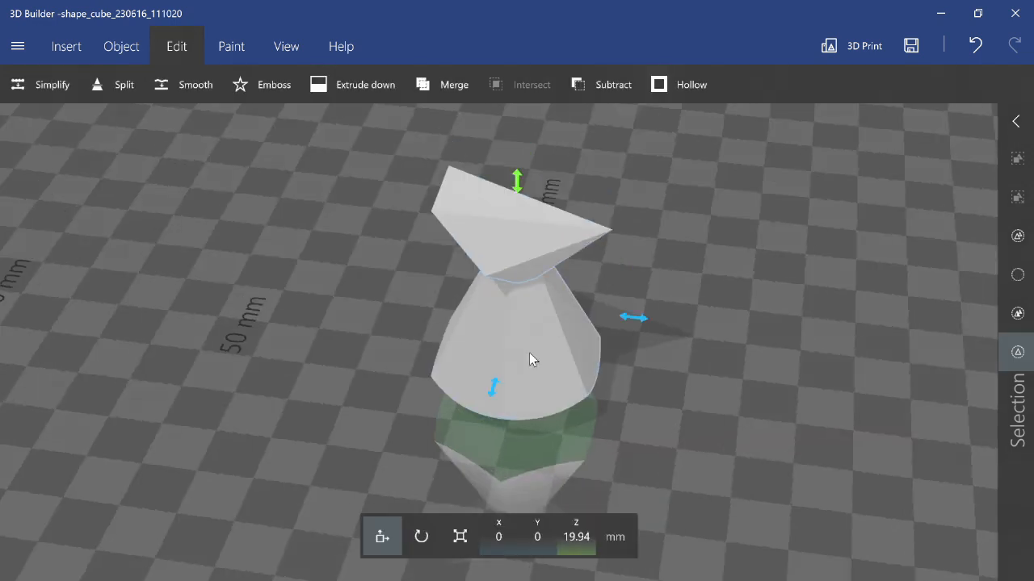
{"action": "left_click", "coordinate": [113, 85]}
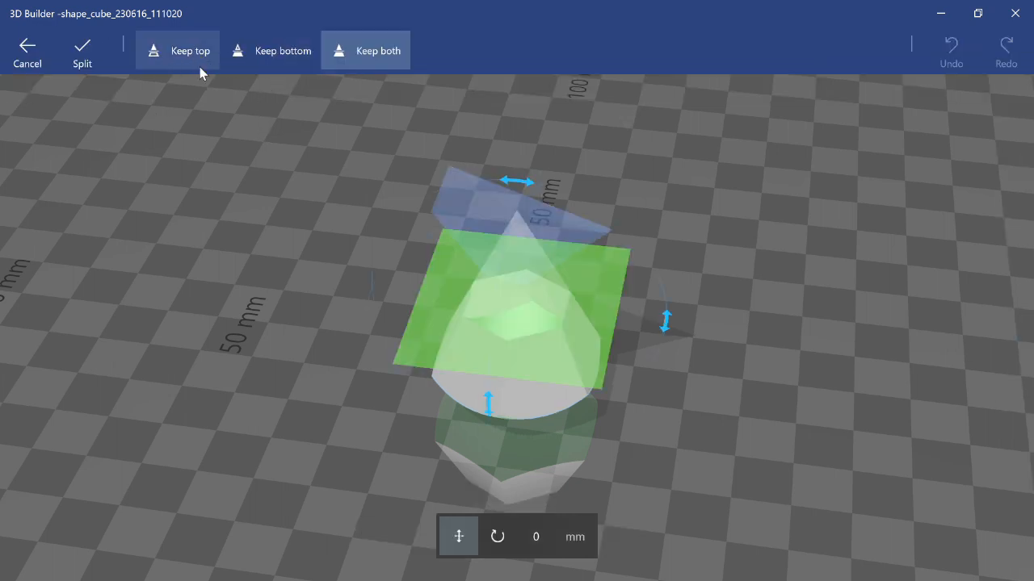
{"action": "left_click", "coordinate": [79, 70]}
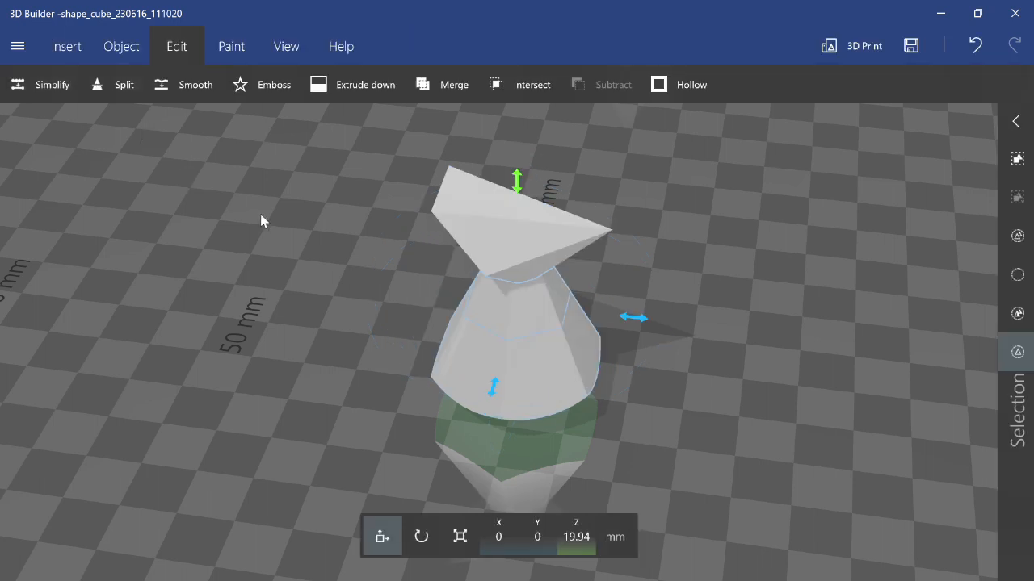
{"action": "left_click", "coordinate": [561, 383]}
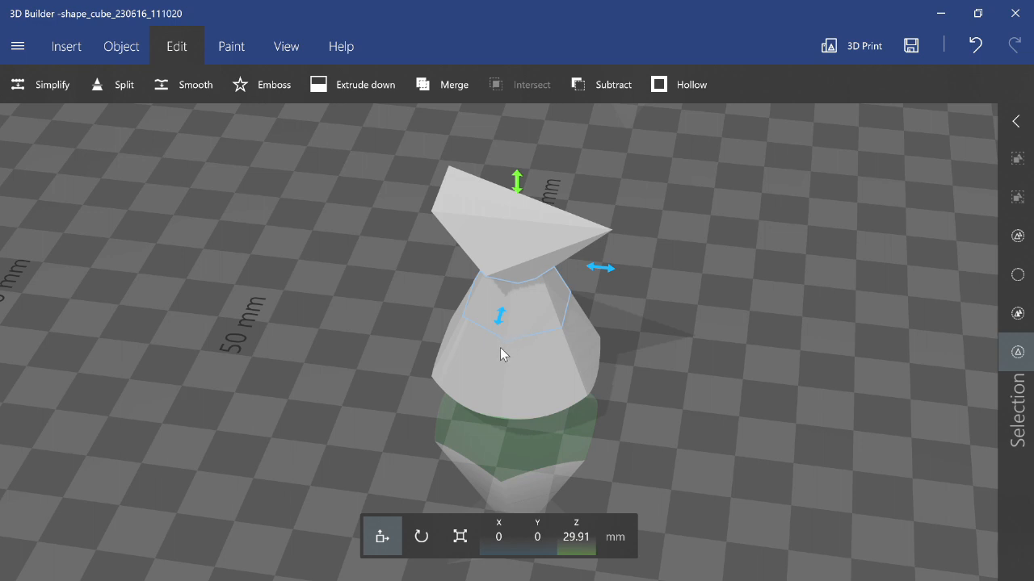
{"action": "key", "text": "ctrl+z"}
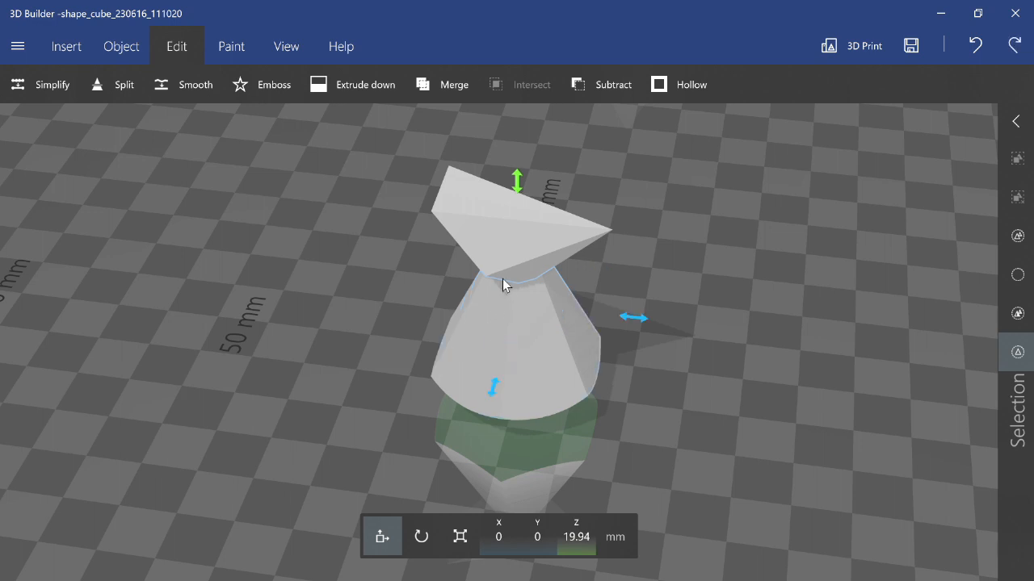
{"action": "key", "text": "ctrl+y"}
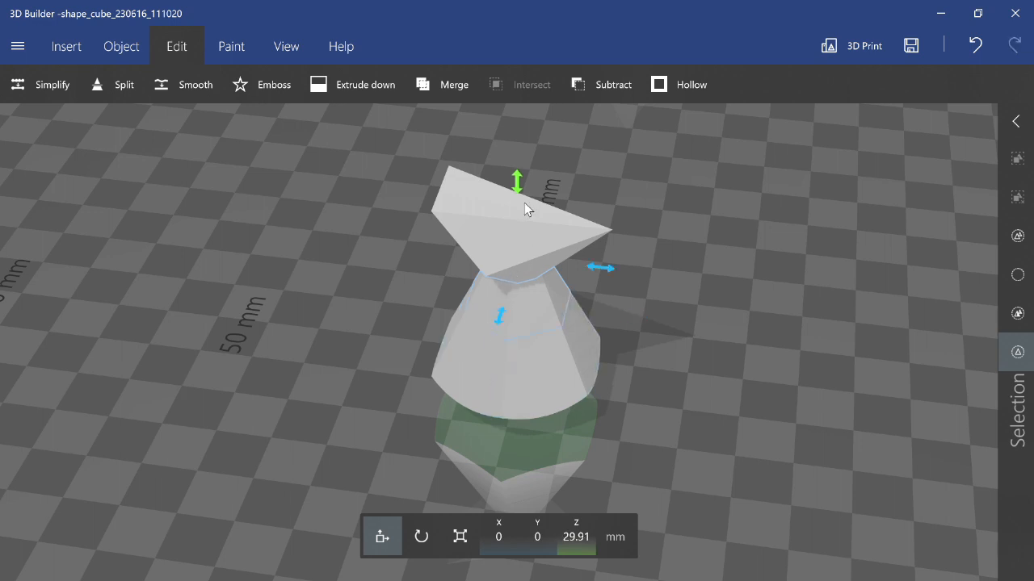
Step: Lift the cone's cut tip up into the head and scale it uniformly to about 62.73 %
{"action": "left_click_drag", "start_coordinate": [525, 174], "coordinate": [539, 120]}
{"action": "left_click", "coordinate": [459, 536]}
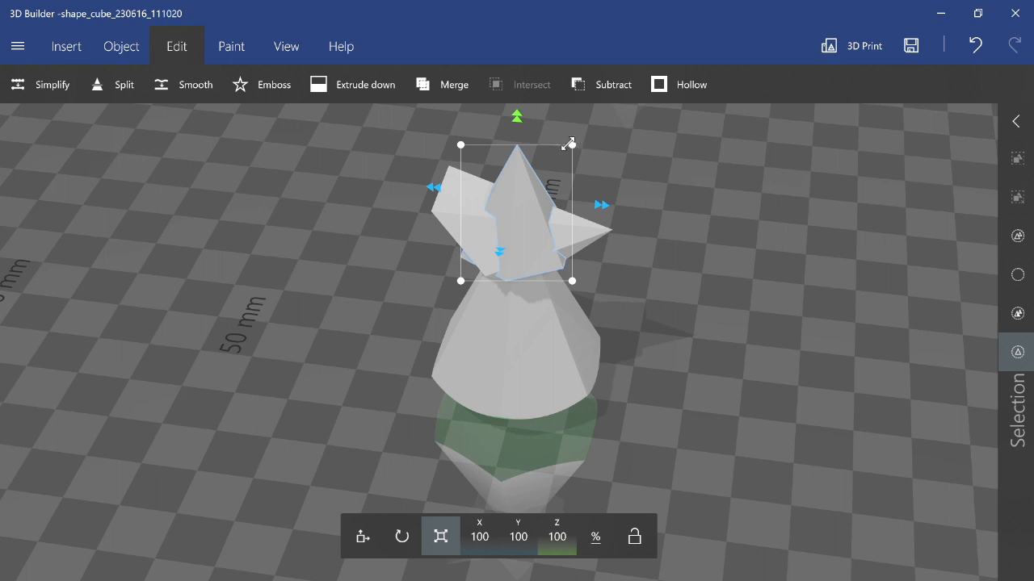
{"action": "left_click_drag", "start_coordinate": [569, 144], "coordinate": [549, 178]}
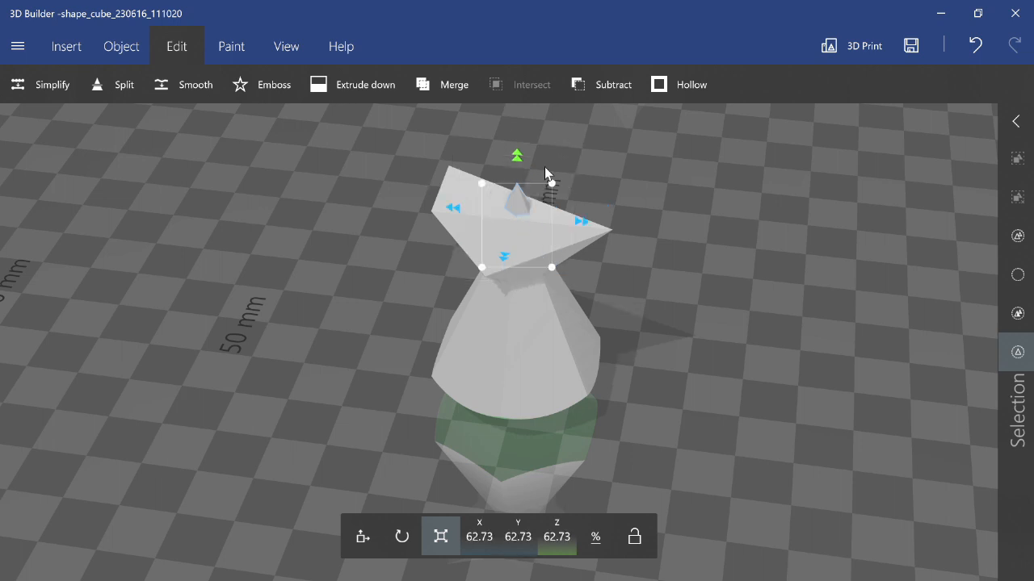
Step: Roll the small tip to about 38.64 degrees and stretch it along Z to about 102.49 %
{"action": "left_click", "coordinate": [389, 546]}
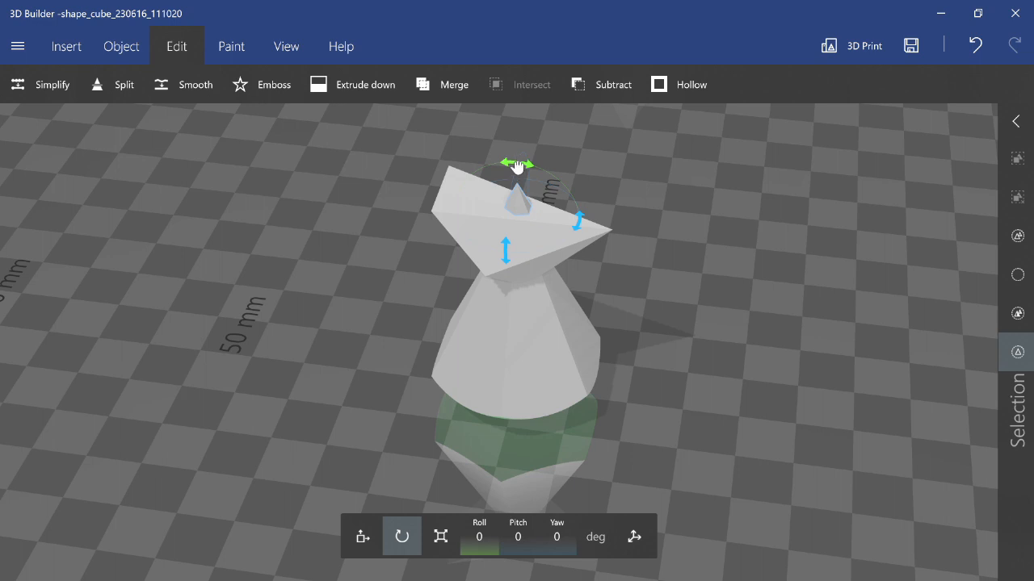
{"action": "left_click_drag", "start_coordinate": [516, 165], "coordinate": [559, 182]}
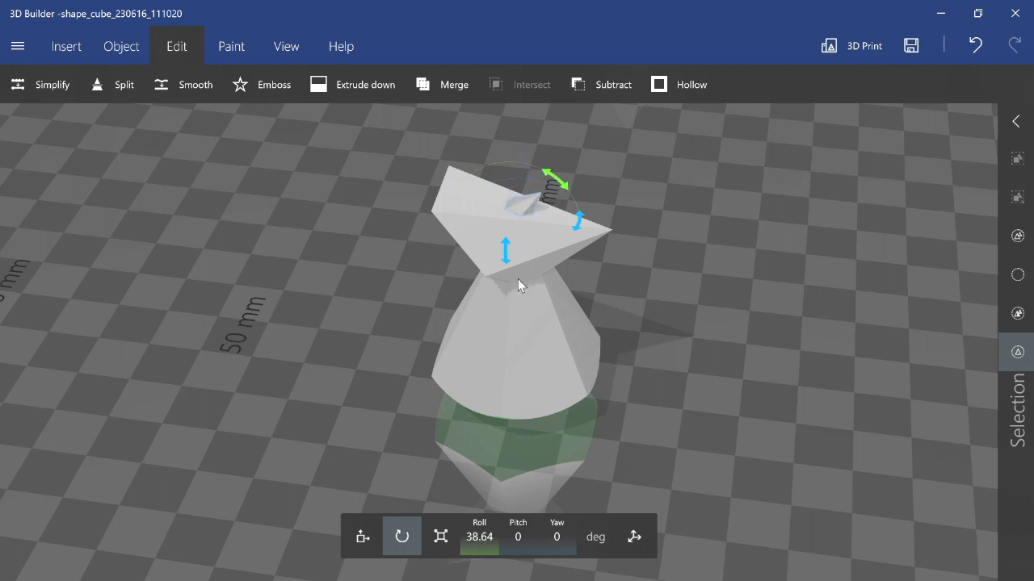
{"action": "left_click", "coordinate": [363, 538]}
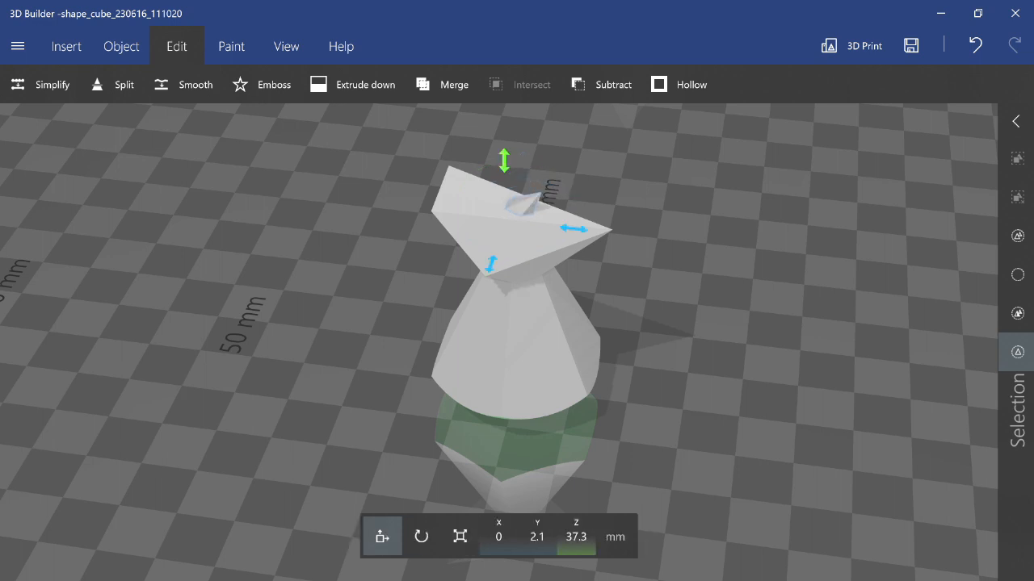
{"action": "left_click", "coordinate": [459, 537]}
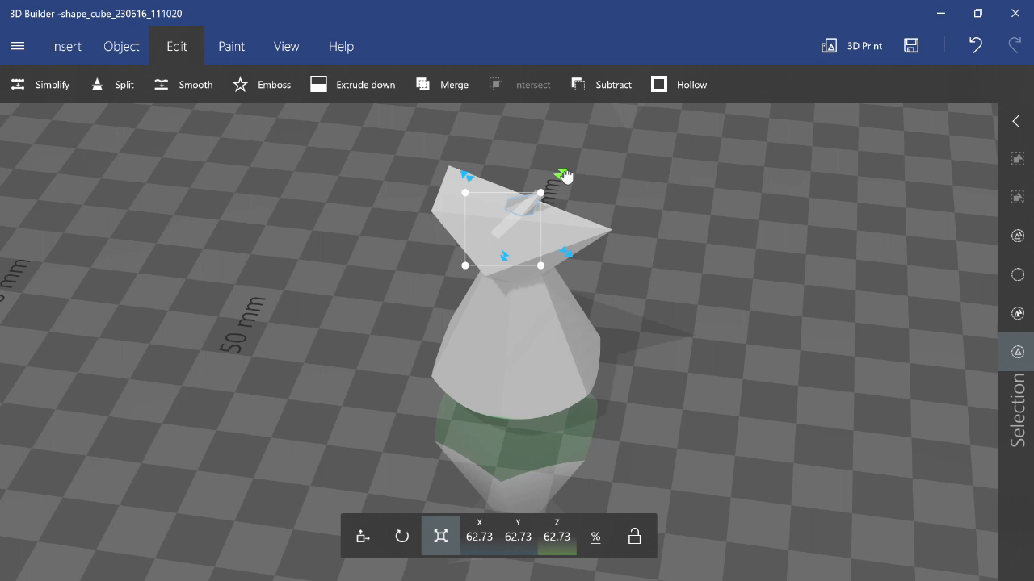
{"action": "left_click_drag", "start_coordinate": [565, 176], "coordinate": [32, 288]}
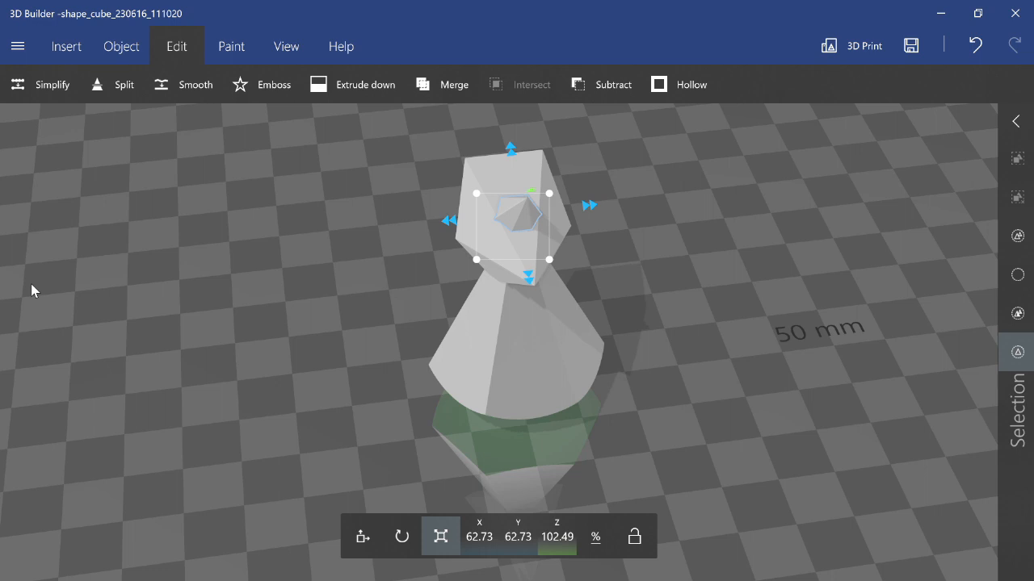
Step: Shift the stretched tip into place on the head so it sticks out as a slanted horn
{"action": "left_click_drag", "start_coordinate": [590, 205], "coordinate": [459, 243]}
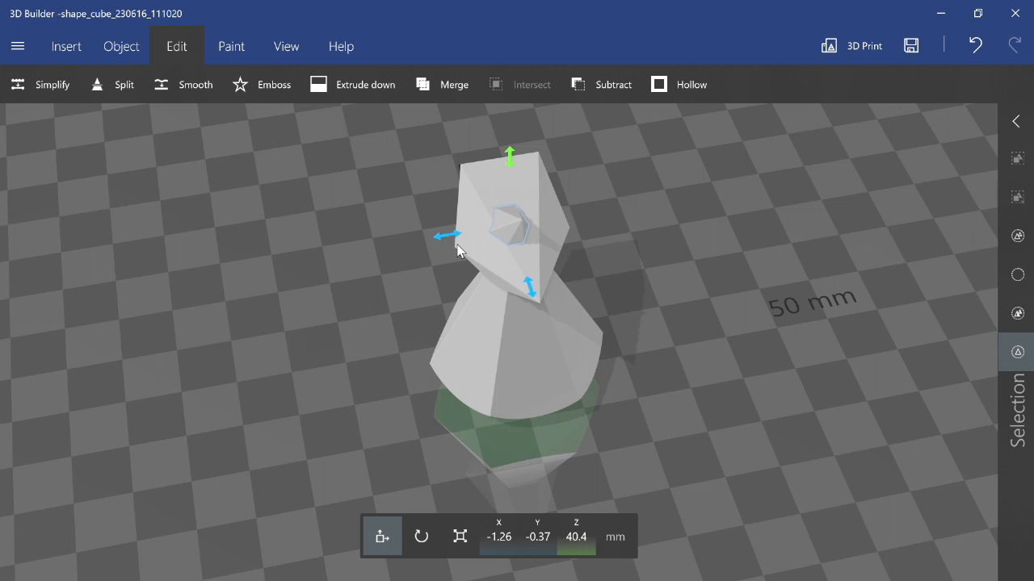
{"action": "left_click_drag", "start_coordinate": [447, 236], "coordinate": [456, 236]}
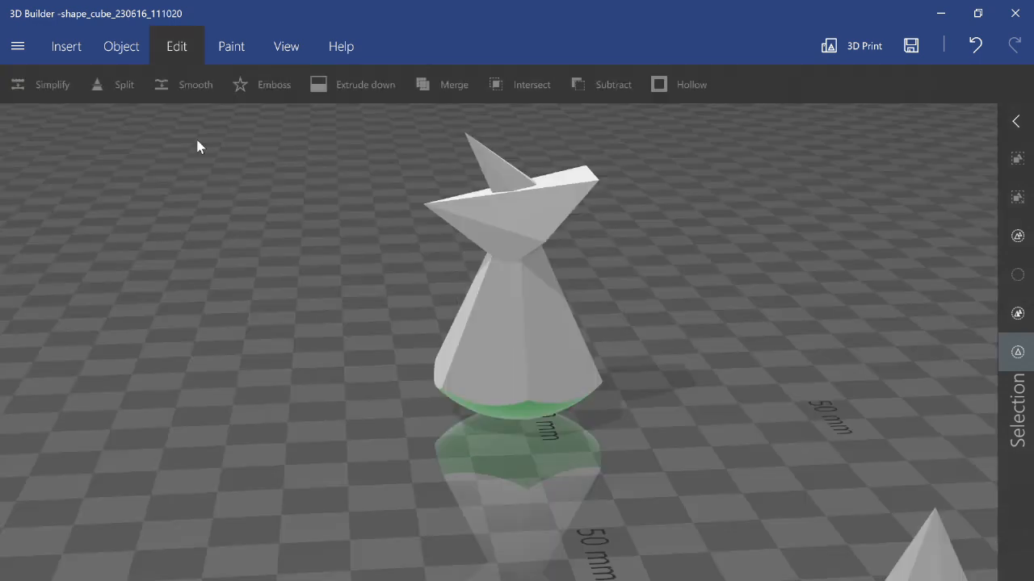
{"action": "left_click_drag", "start_coordinate": [198, 145], "coordinate": [160, 176]}
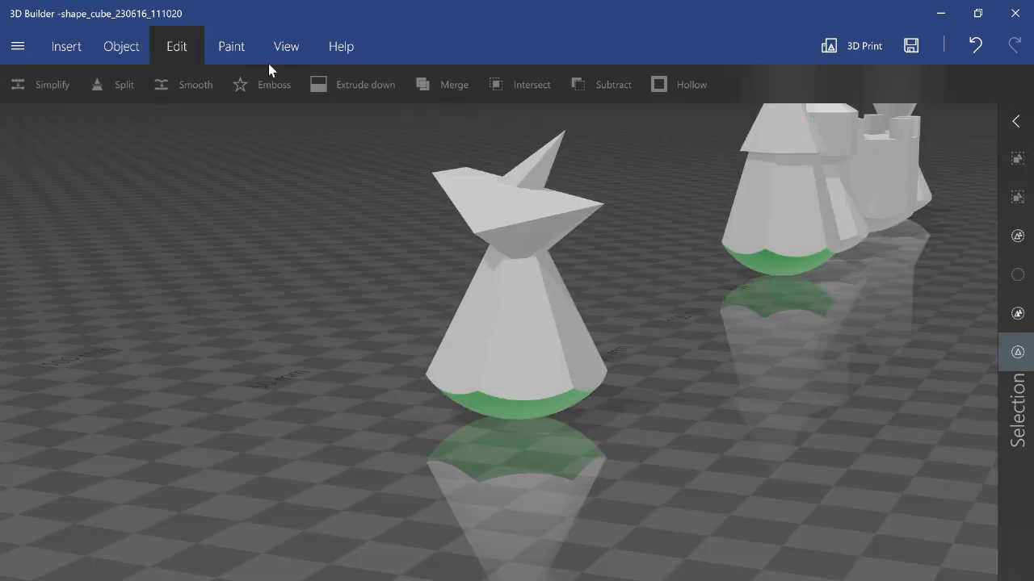
Step: Select the base cone, the flipped head and the horn, and group them into one piece
{"action": "left_click", "coordinate": [247, 57]}
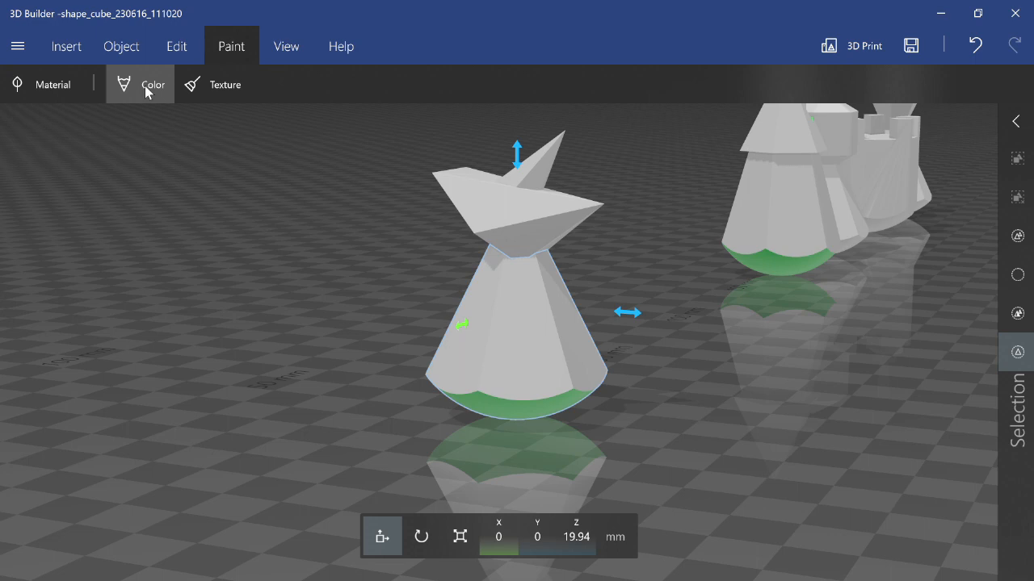
{"action": "left_click", "coordinate": [545, 167], "text": "ctrl"}
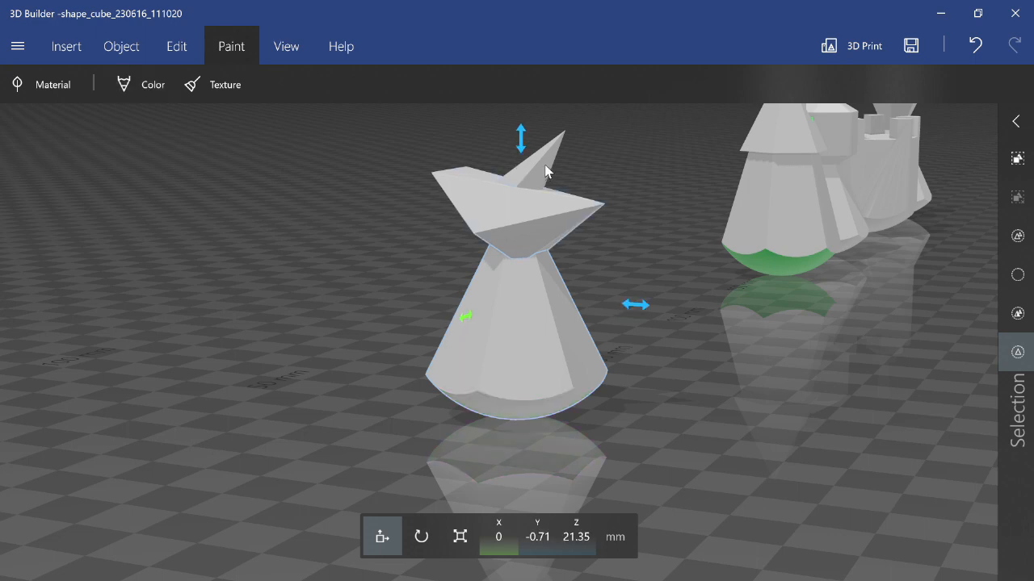
{"action": "left_click", "coordinate": [1017, 158]}
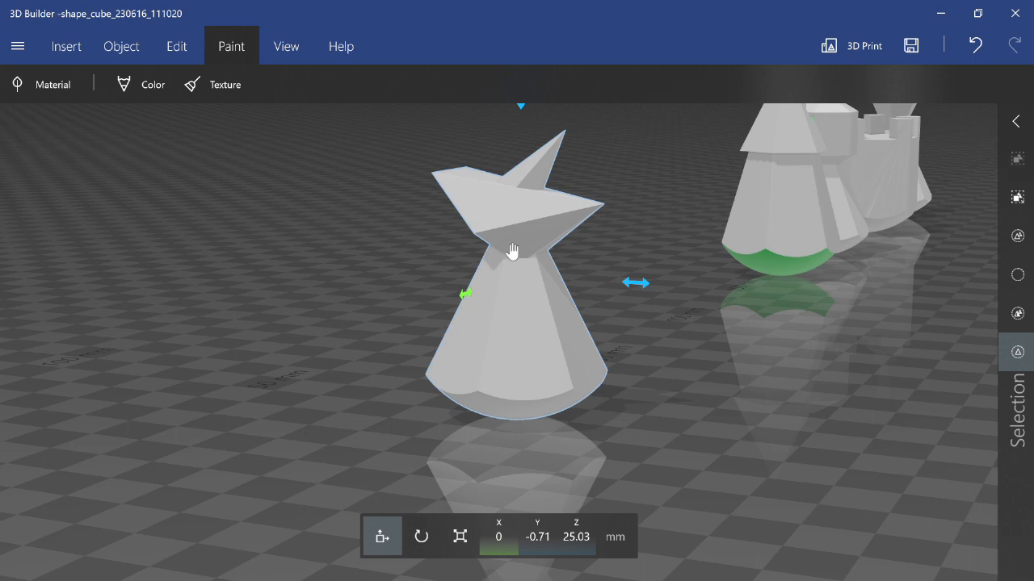
Step: Apply the light grey color to the neighbouring bishop-like piece with the pointed top
{"action": "left_click", "coordinate": [149, 85]}
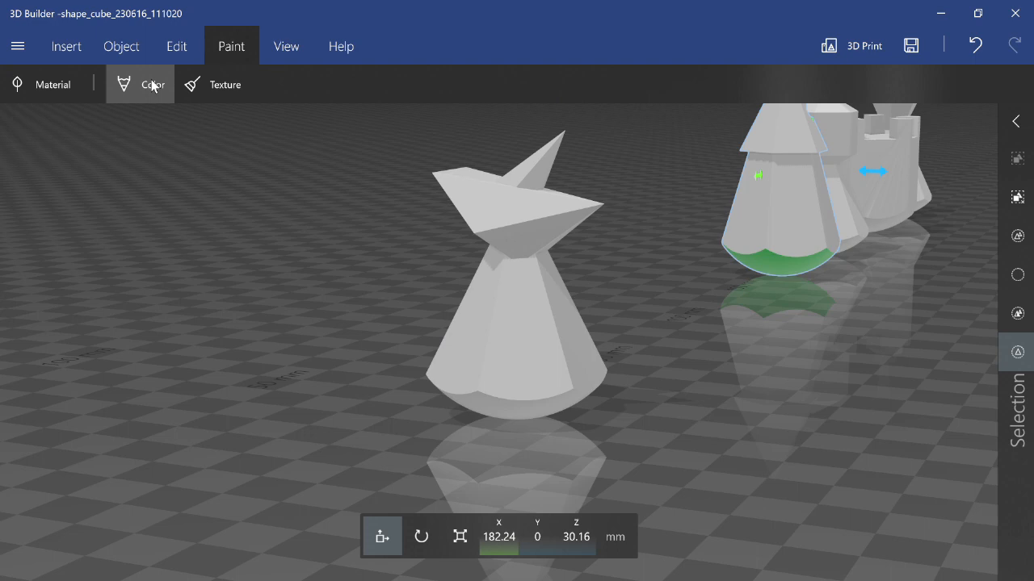
{"action": "left_click", "coordinate": [151, 85]}
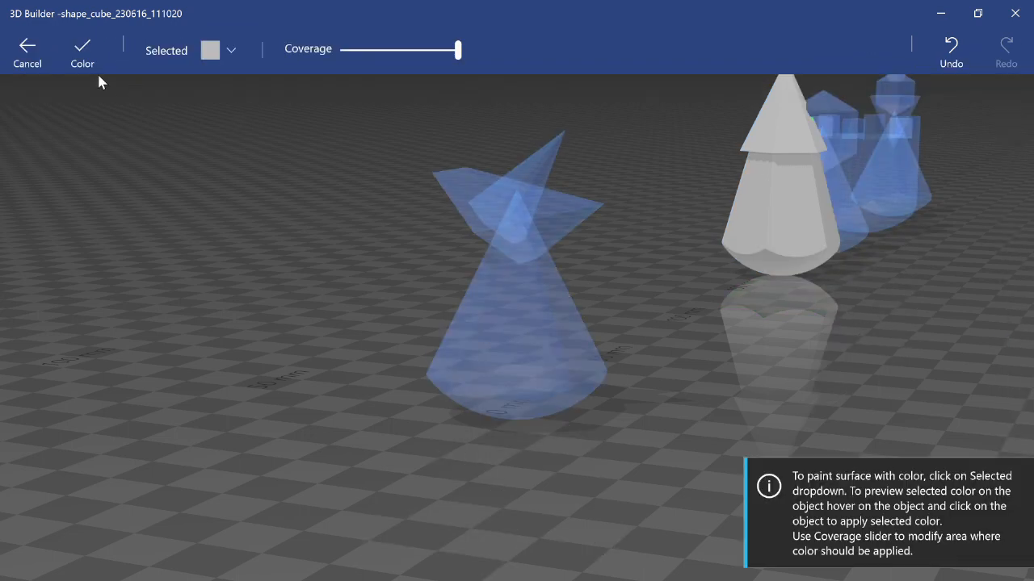
{"action": "left_click", "coordinate": [84, 55]}
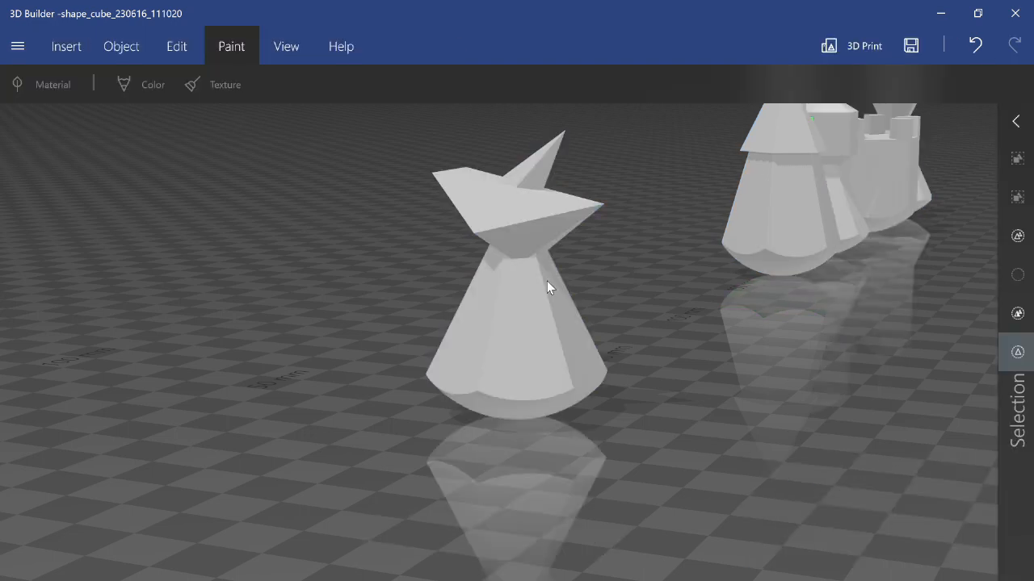
Step: Move the new horned piece along X to the end of the row of finished pieces
{"action": "left_click", "coordinate": [547, 282]}
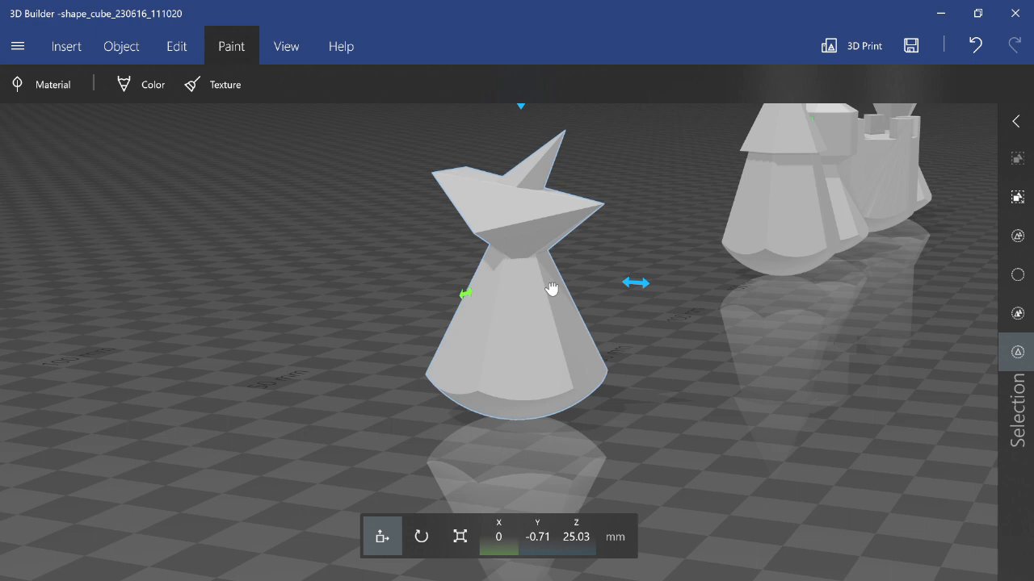
{"action": "left_click", "coordinate": [661, 283]}
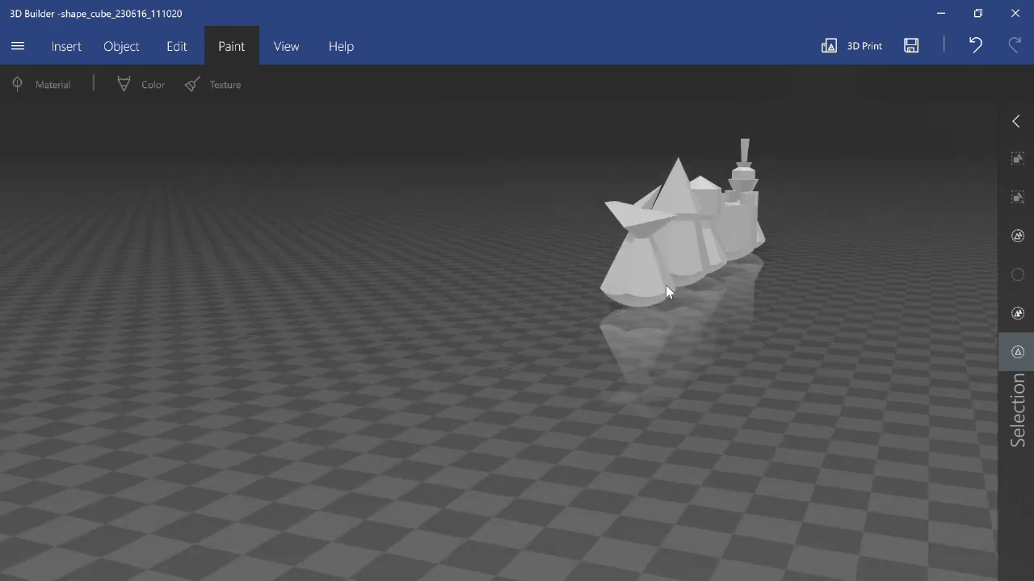
{"action": "scroll", "coordinate": [667, 374], "scroll_direction": "up", "scroll_amount": 3}
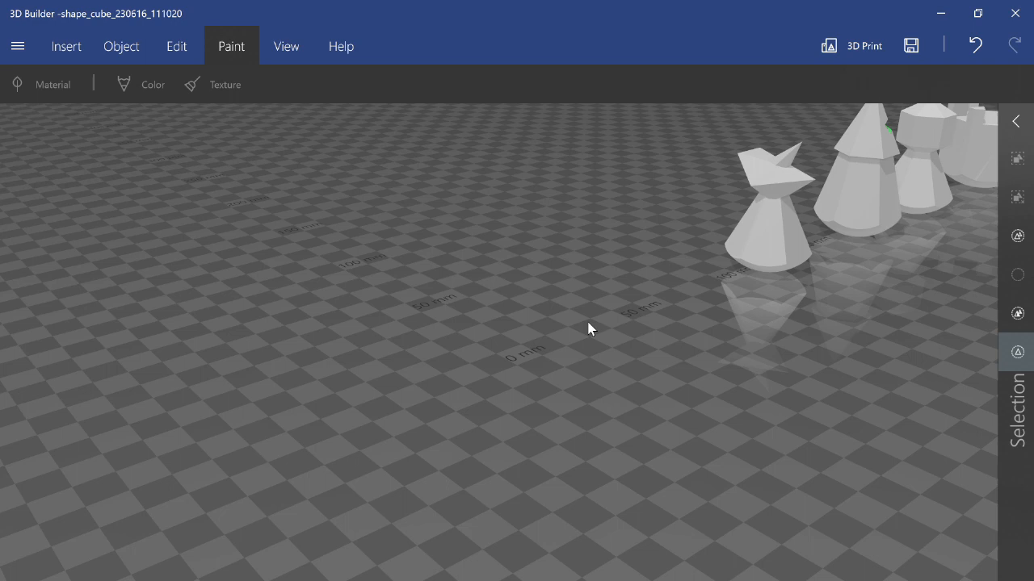
Step: Add a custom cone with latitude 1 and longitude 6 to the empty build area
{"action": "left_click", "coordinate": [67, 48]}
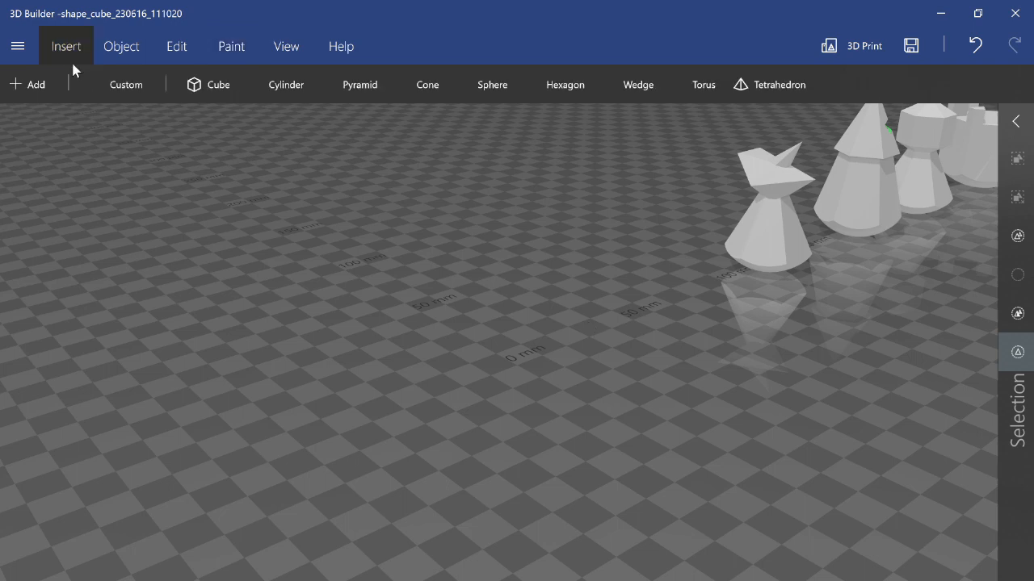
{"action": "left_click", "coordinate": [208, 89]}
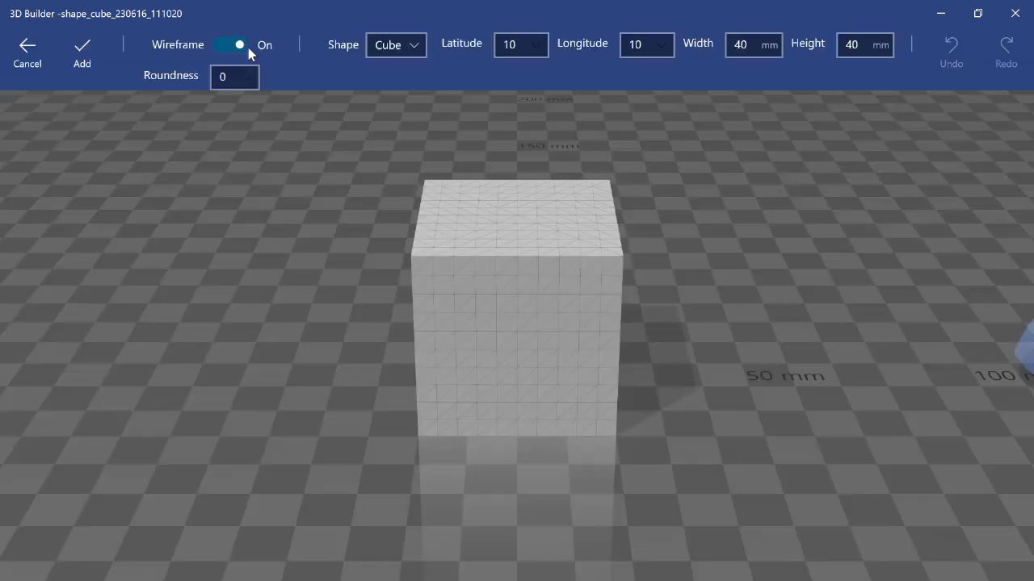
{"action": "left_click", "coordinate": [385, 50]}
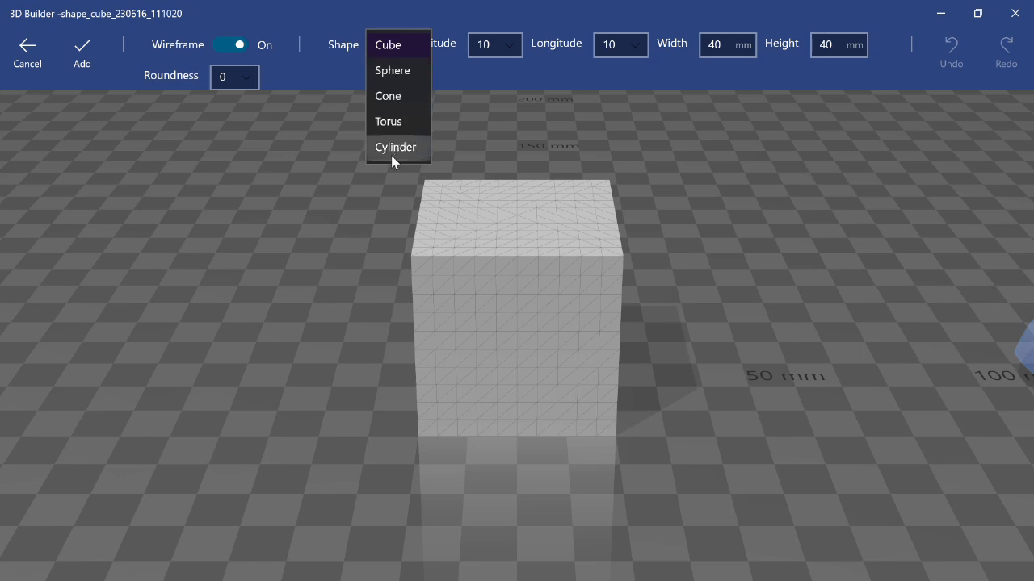
{"action": "left_click", "coordinate": [394, 97]}
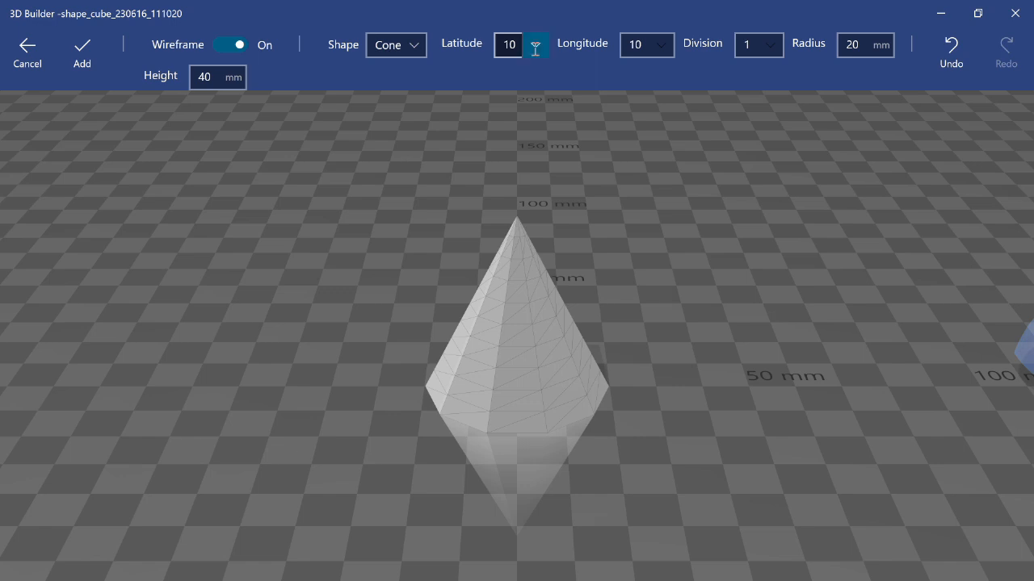
{"action": "left_click", "coordinate": [528, 45]}
{"action": "left_click", "coordinate": [518, 44]}
{"action": "key", "text": "BackSpace"}
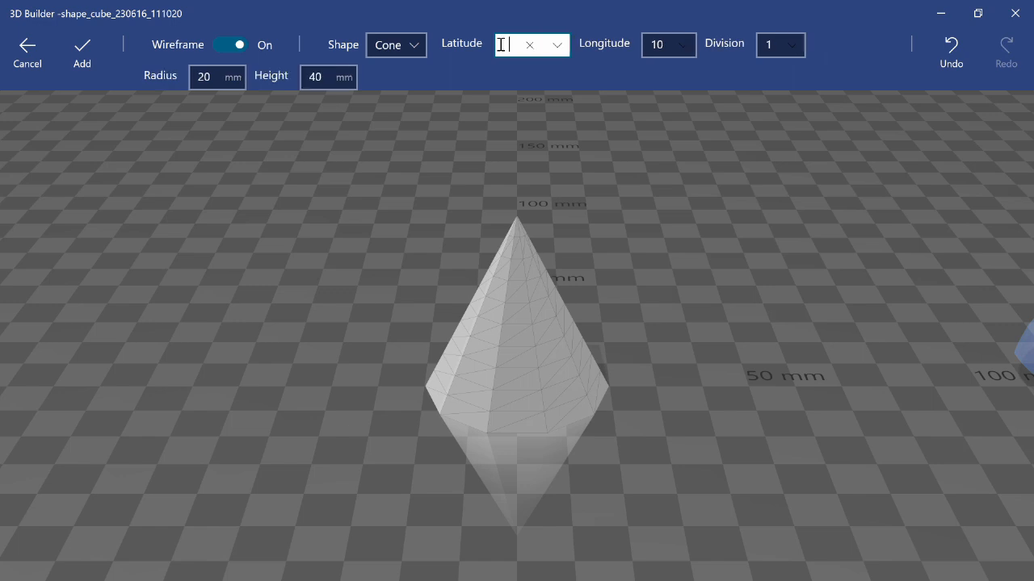
{"action": "left_click", "coordinate": [667, 44]}
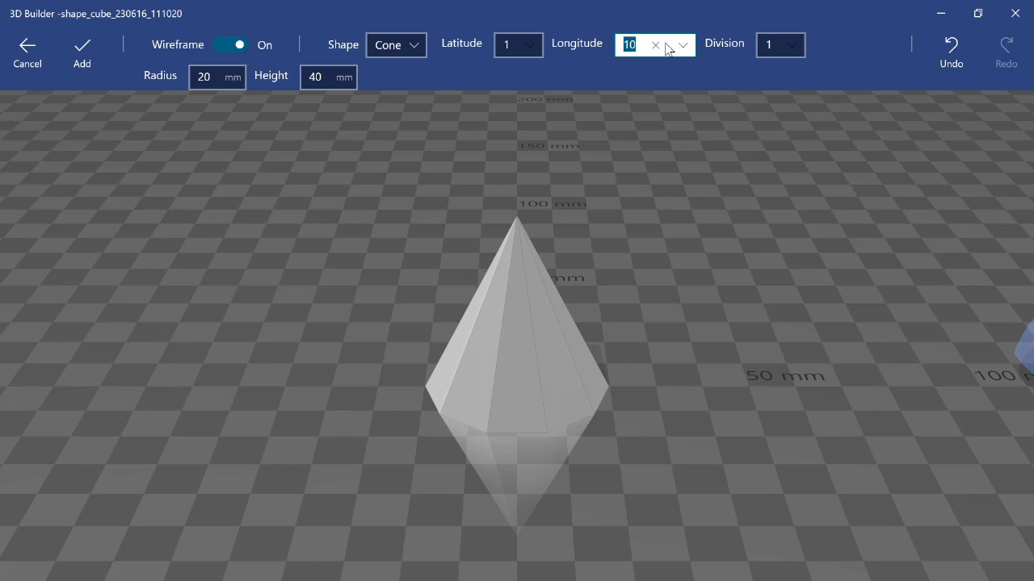
{"action": "type", "text": "6"}
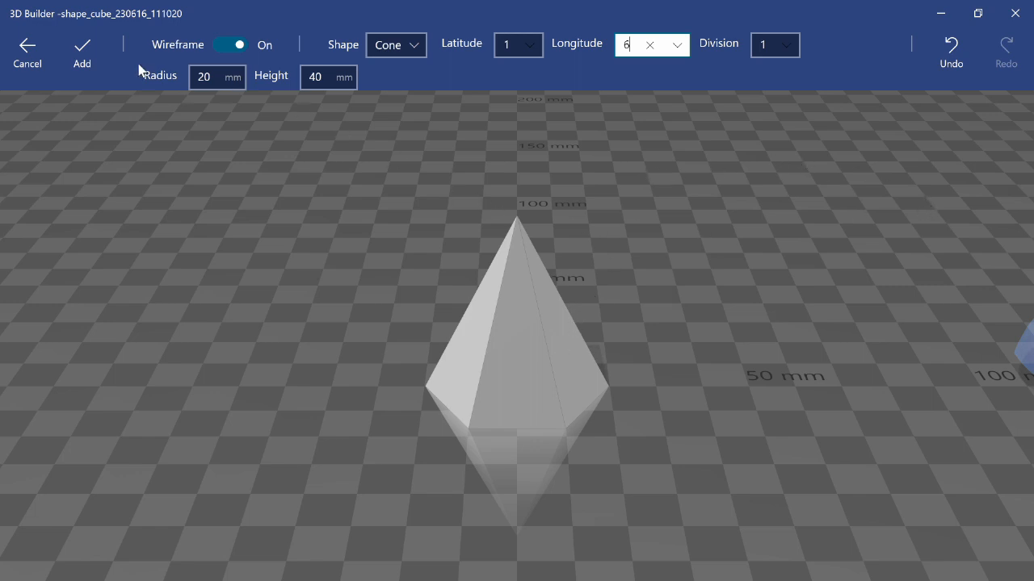
{"action": "left_click", "coordinate": [83, 50]}
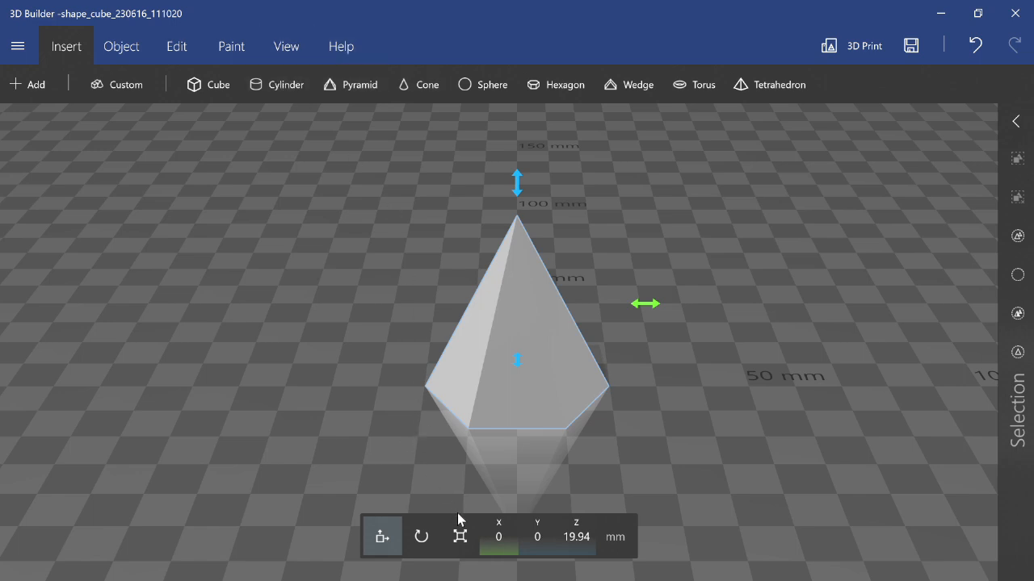
Step: Set the new cone's Z size to 100 mm and settle the cone onto the ground
{"action": "left_click", "coordinate": [462, 547]}
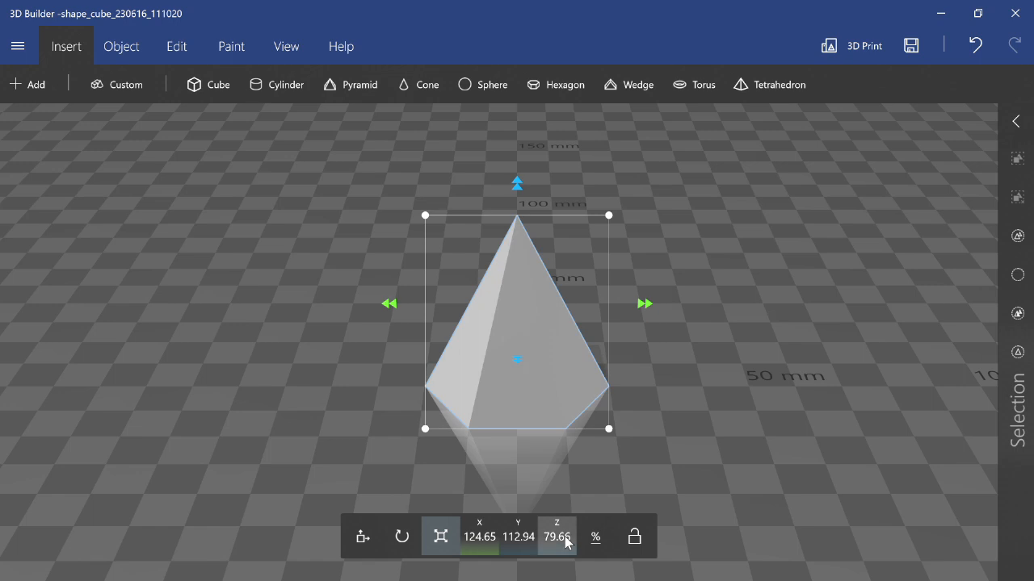
{"action": "left_click", "coordinate": [609, 544]}
{"action": "left_click", "coordinate": [608, 545]}
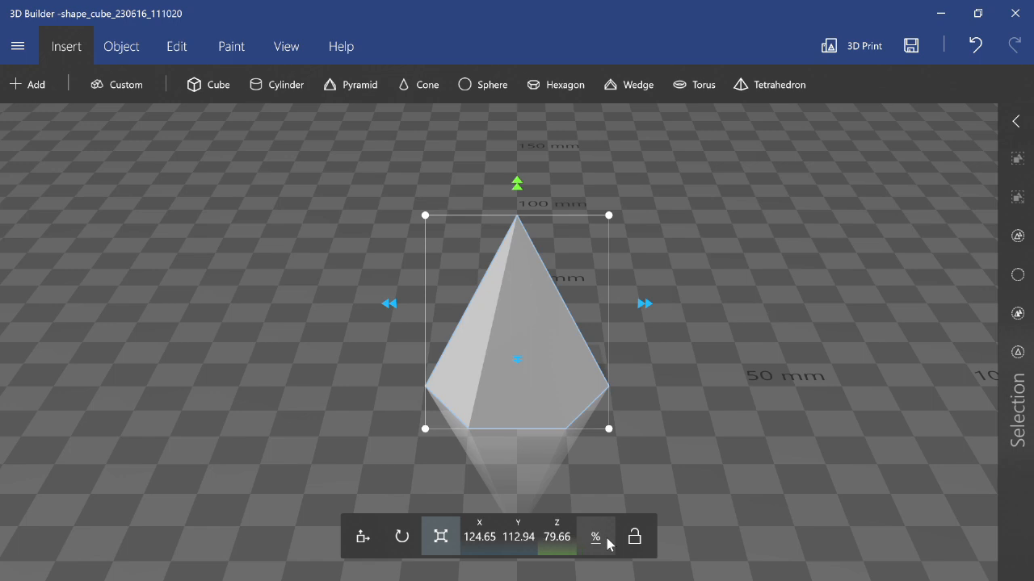
{"action": "left_click", "coordinate": [608, 544]}
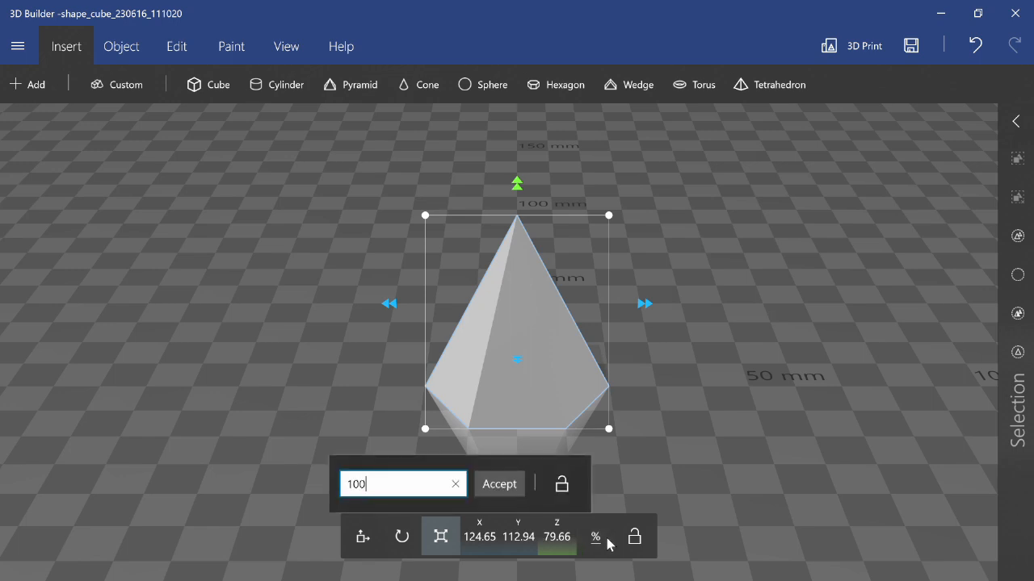
{"action": "key", "text": "Return"}
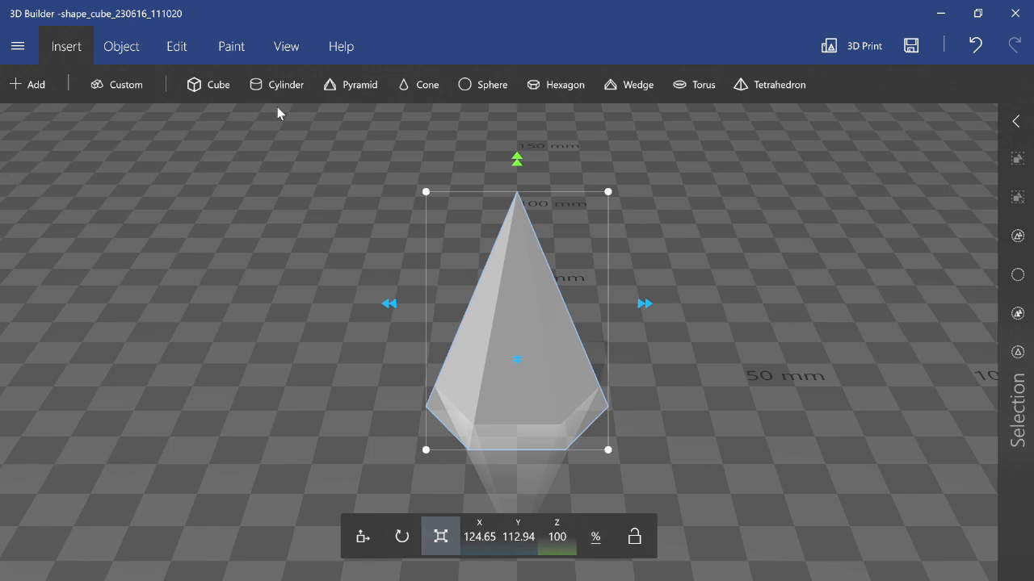
{"action": "left_click", "coordinate": [122, 50]}
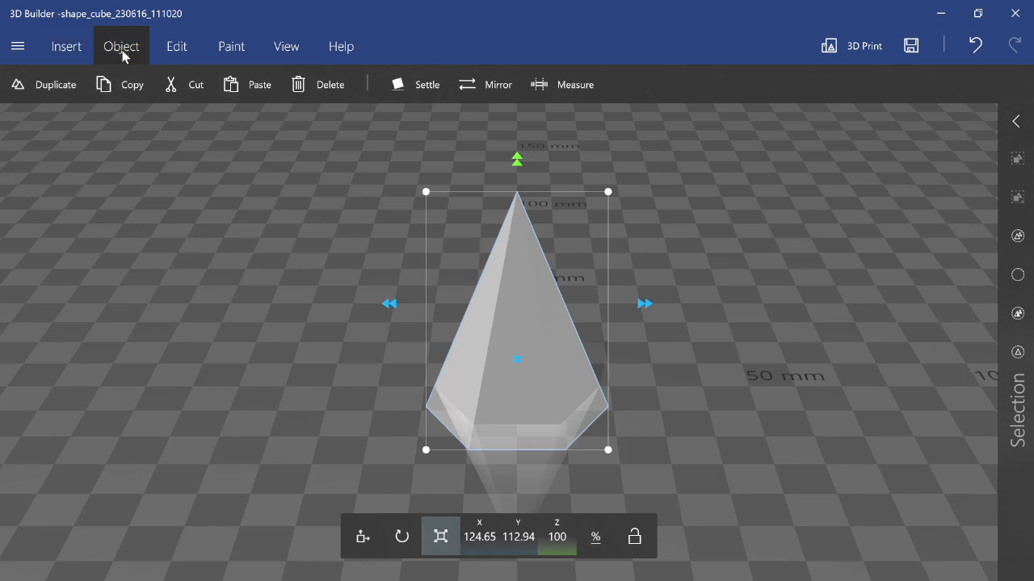
{"action": "left_click", "coordinate": [415, 85]}
Step: Insert a sphere over the cone and intersect the two shapes to trim the cone's tip and base corners
{"action": "left_click", "coordinate": [82, 52]}
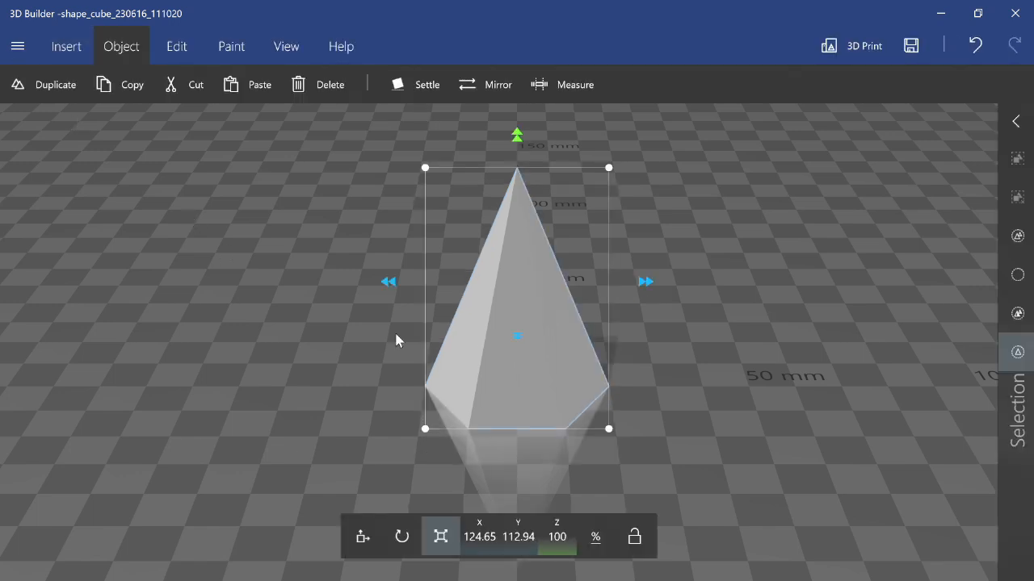
{"action": "left_click", "coordinate": [184, 52]}
{"action": "left_click", "coordinate": [81, 60]}
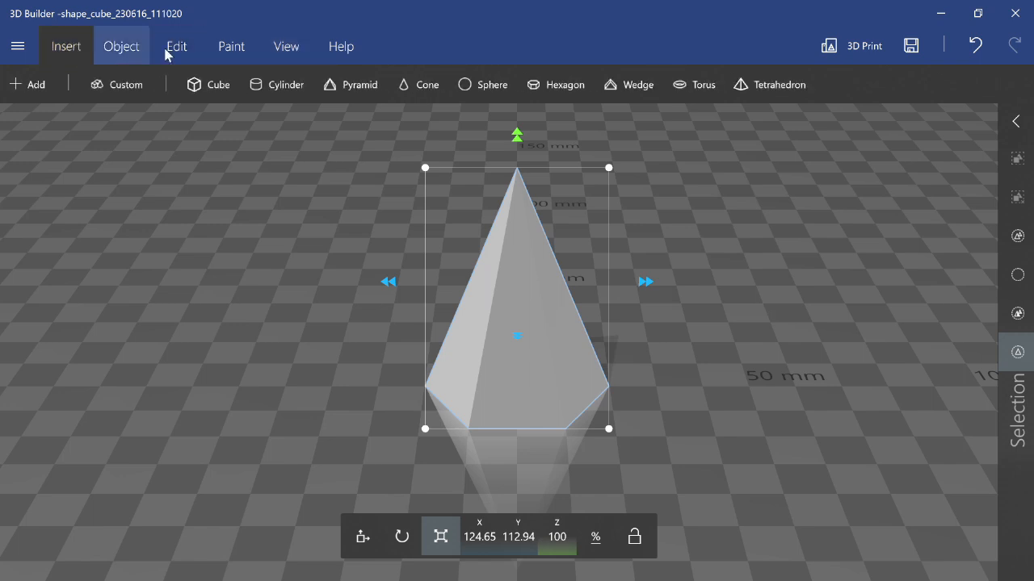
{"action": "left_click", "coordinate": [493, 85]}
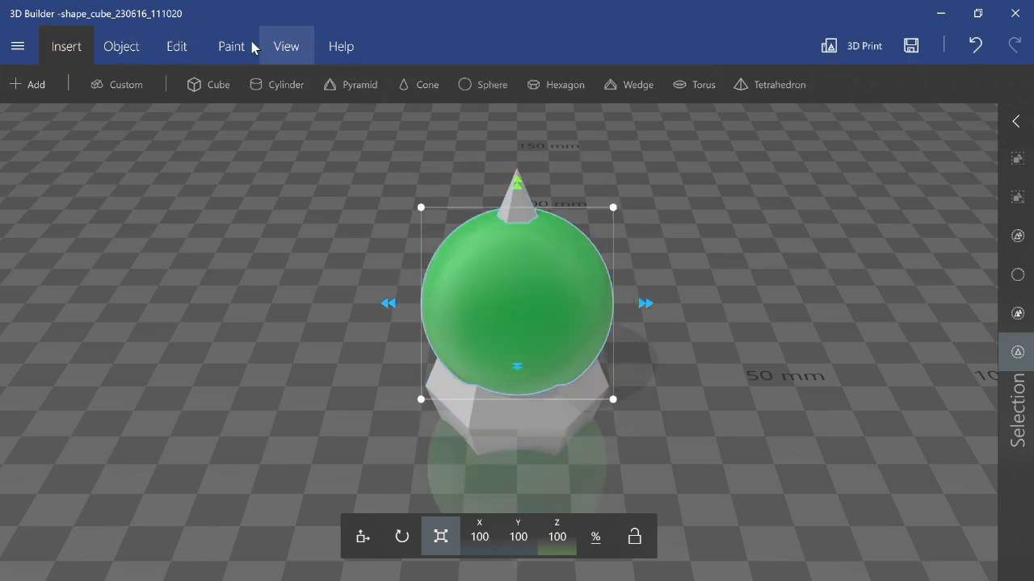
{"action": "left_click", "coordinate": [188, 50]}
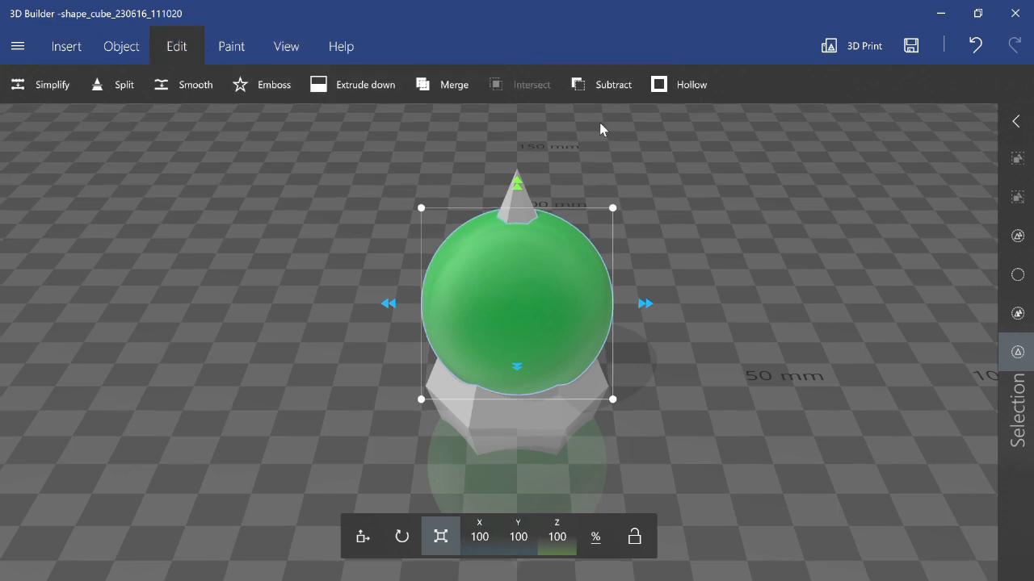
{"action": "left_click", "coordinate": [589, 381], "text": "ctrl"}
{"action": "left_click", "coordinate": [499, 84]}
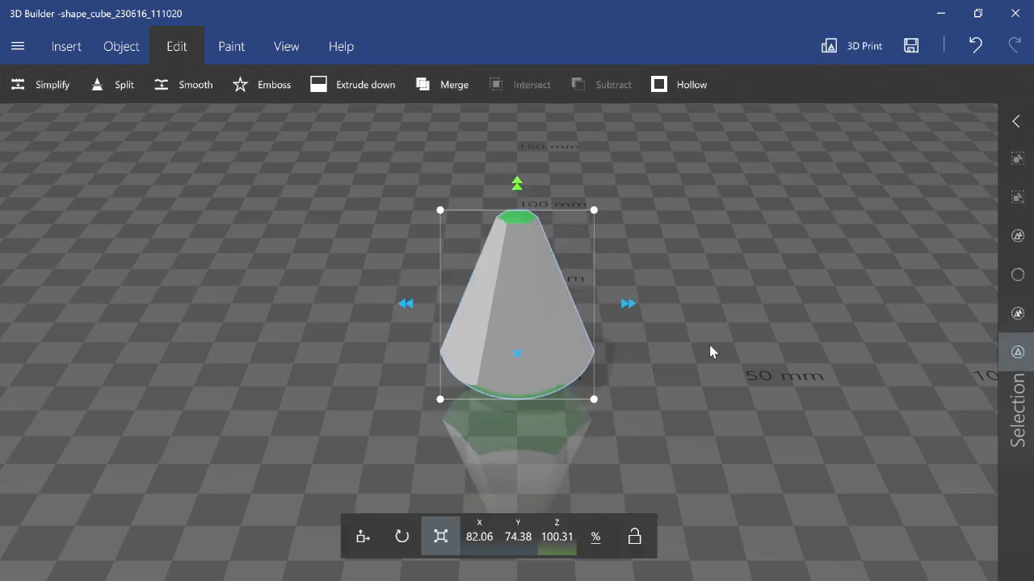
Step: Start a custom torus around the trimmed cone's base and set its longitude to 6
{"action": "right_click_drag", "start_coordinate": [709, 352], "coordinate": [662, 259]}
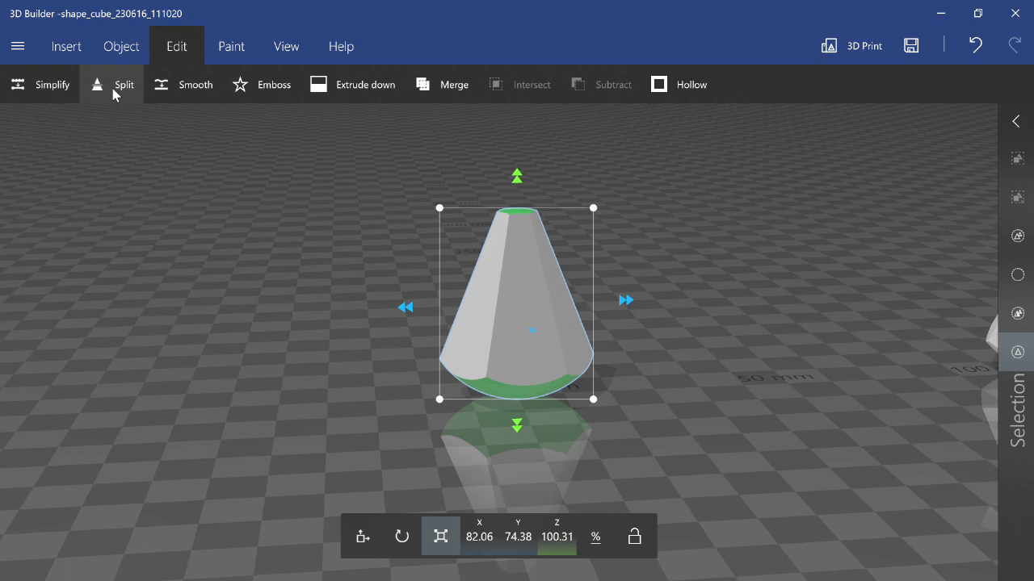
{"action": "left_click", "coordinate": [69, 59]}
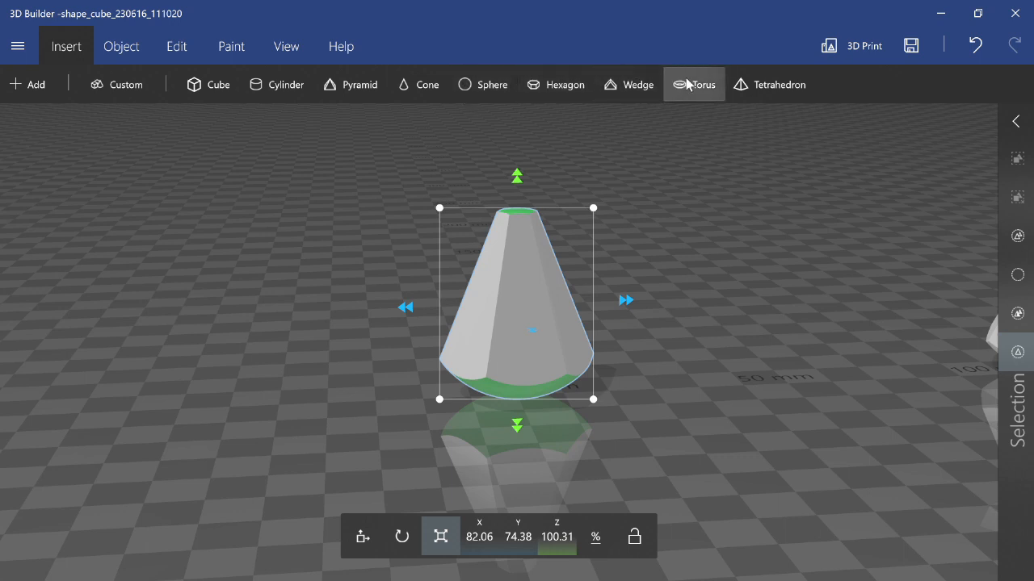
{"action": "left_click", "coordinate": [119, 87]}
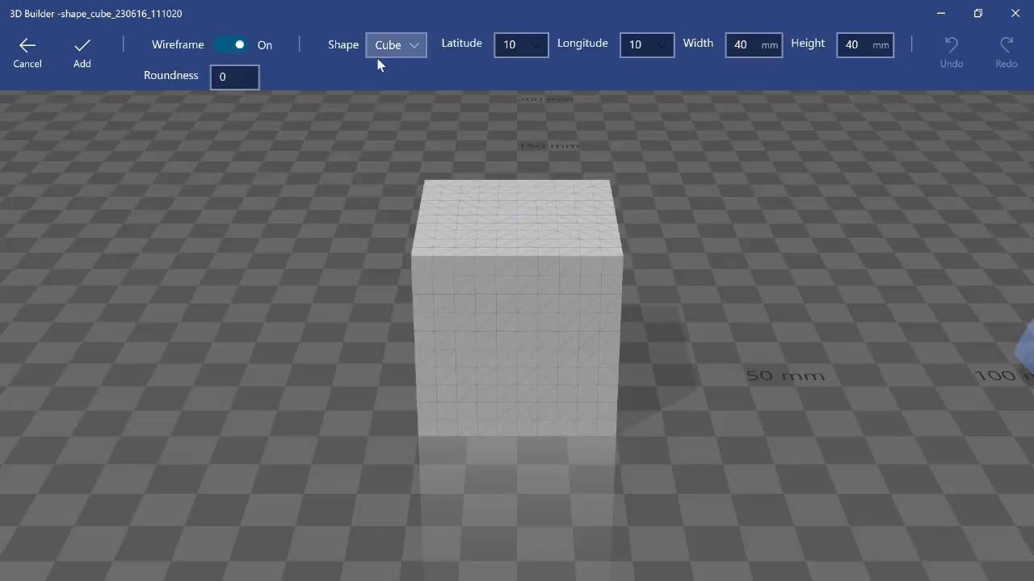
{"action": "left_click", "coordinate": [377, 56]}
{"action": "left_click", "coordinate": [381, 125]}
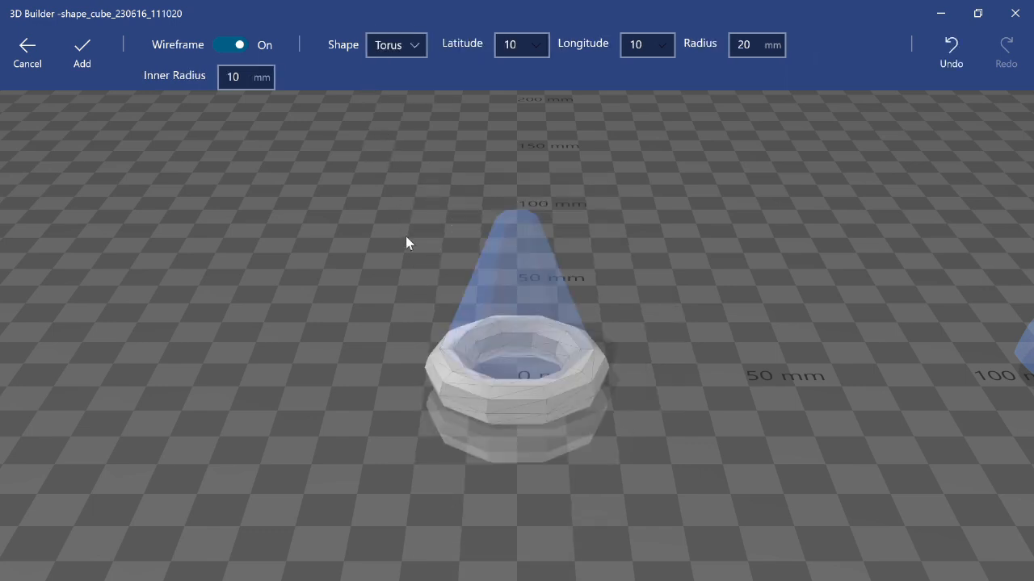
{"action": "left_click", "coordinate": [512, 45]}
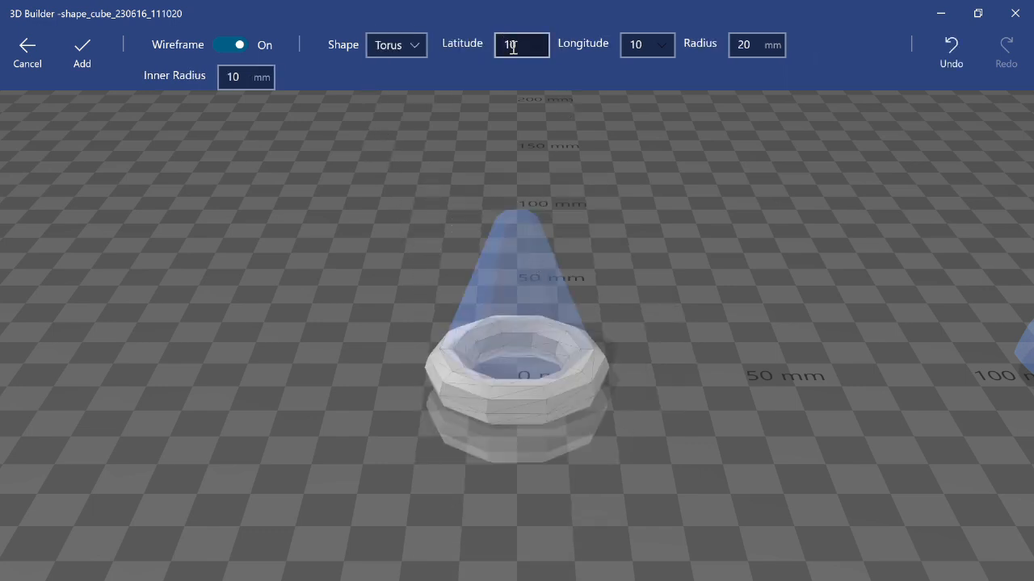
{"action": "key", "text": "Tab"}
{"action": "left_click", "coordinate": [629, 46]}
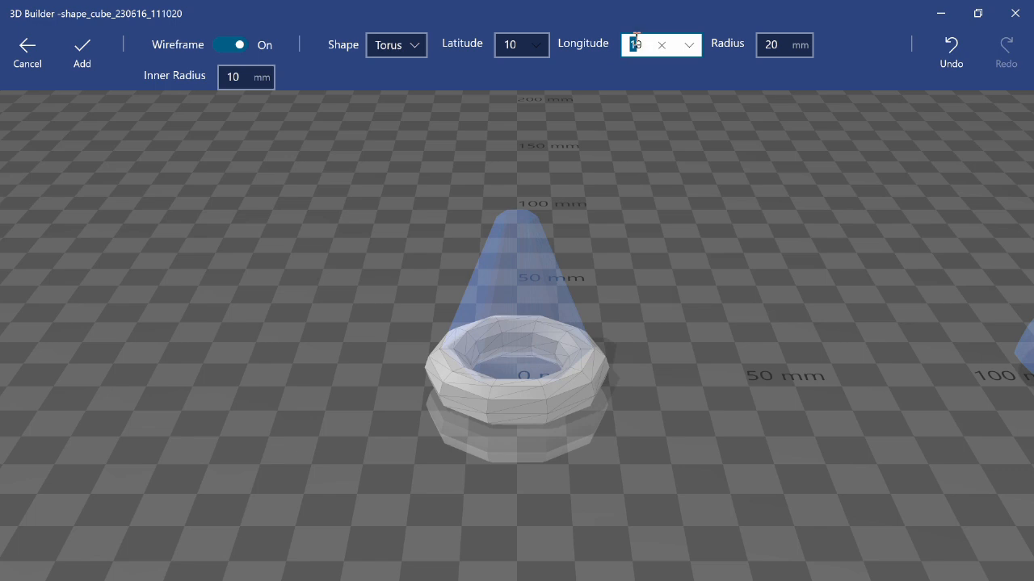
{"action": "key", "text": "BackSpace"}
{"action": "key", "text": "BackSpace"}
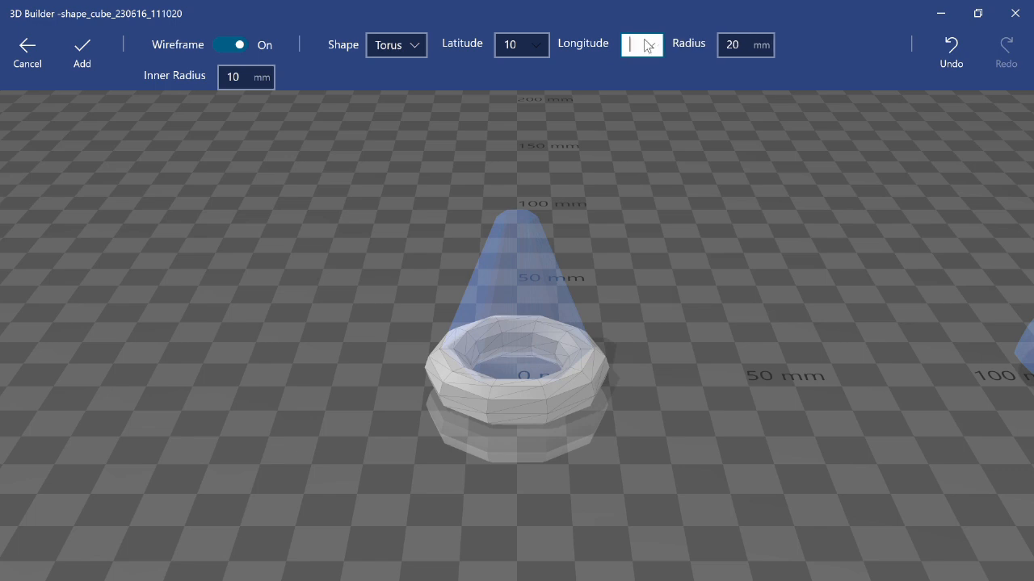
{"action": "type", "text": "6"}
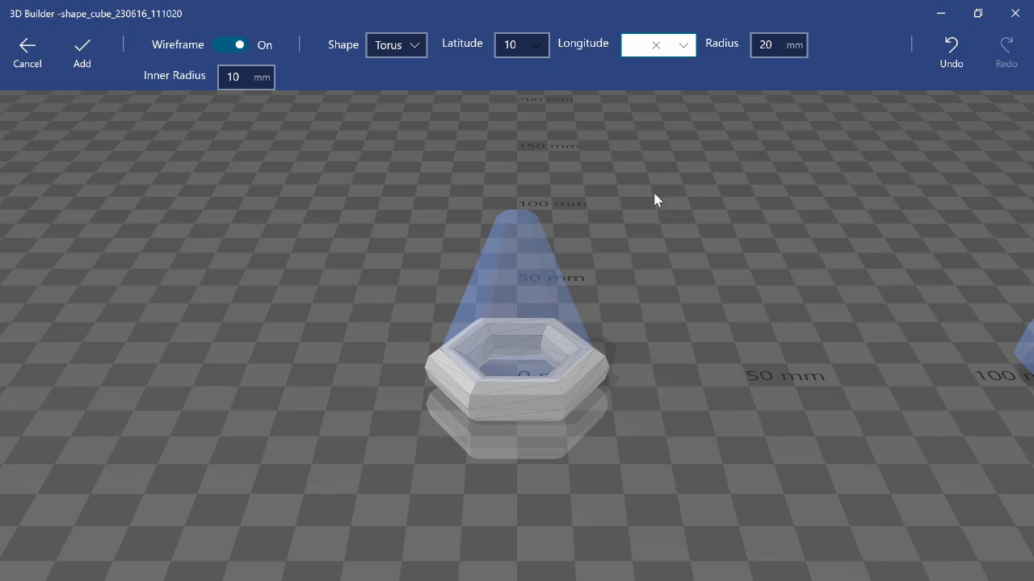
Step: Try latitude values 3 and 2 for the hexagonal torus
{"action": "left_click", "coordinate": [505, 43]}
{"action": "double_click", "coordinate": [512, 45]}
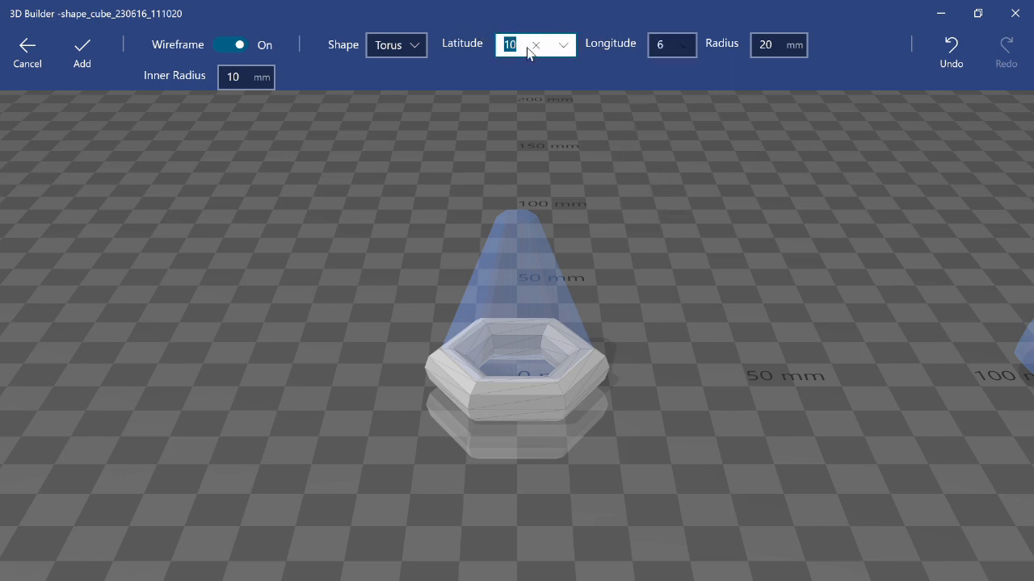
{"action": "type", "text": "3"}
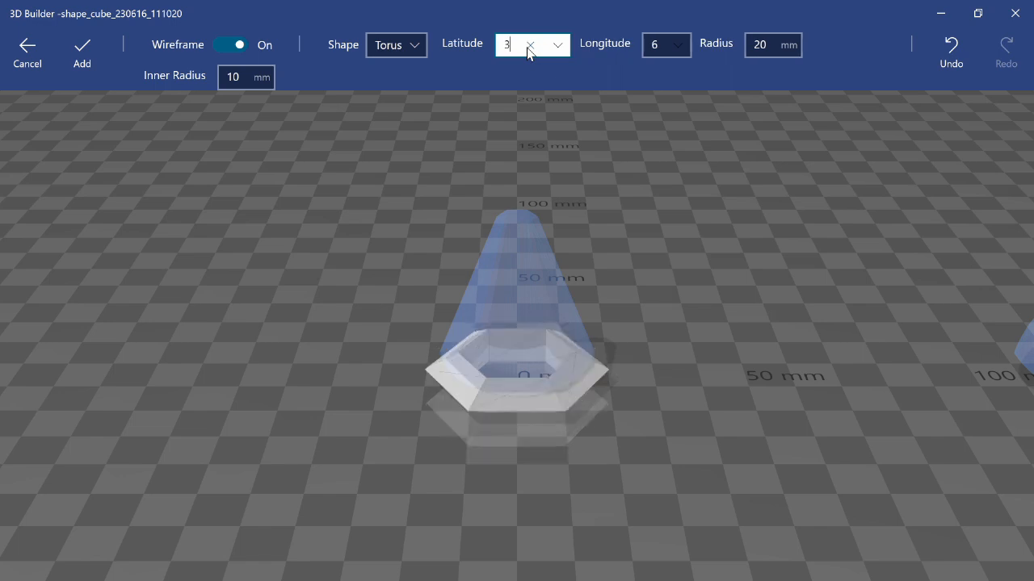
{"action": "left_click", "coordinate": [529, 46]}
{"action": "type", "text": "2"}
{"action": "left_click", "coordinate": [529, 46]}
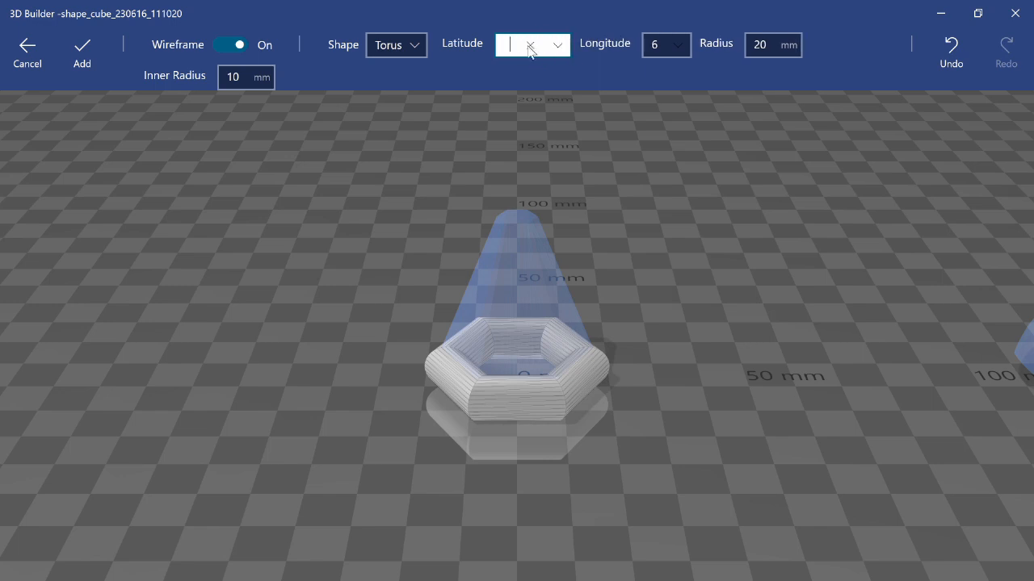
{"action": "left_click", "coordinate": [530, 46]}
{"action": "left_click_drag", "start_coordinate": [687, 475], "coordinate": [658, 461]}
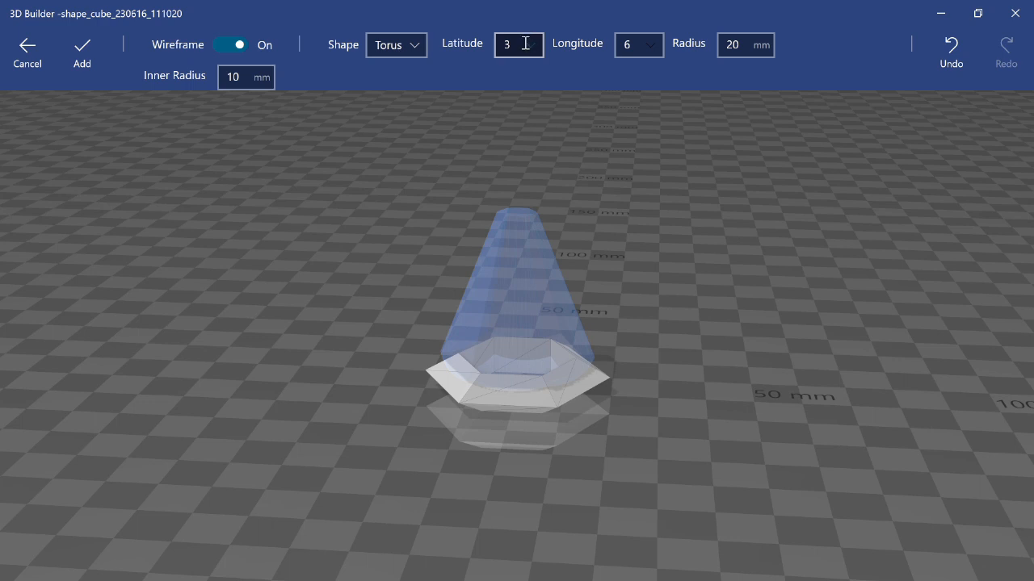
Step: Set the torus's latitude to 4 and add it around the base of the trimmed cone
{"action": "left_click", "coordinate": [529, 45]}
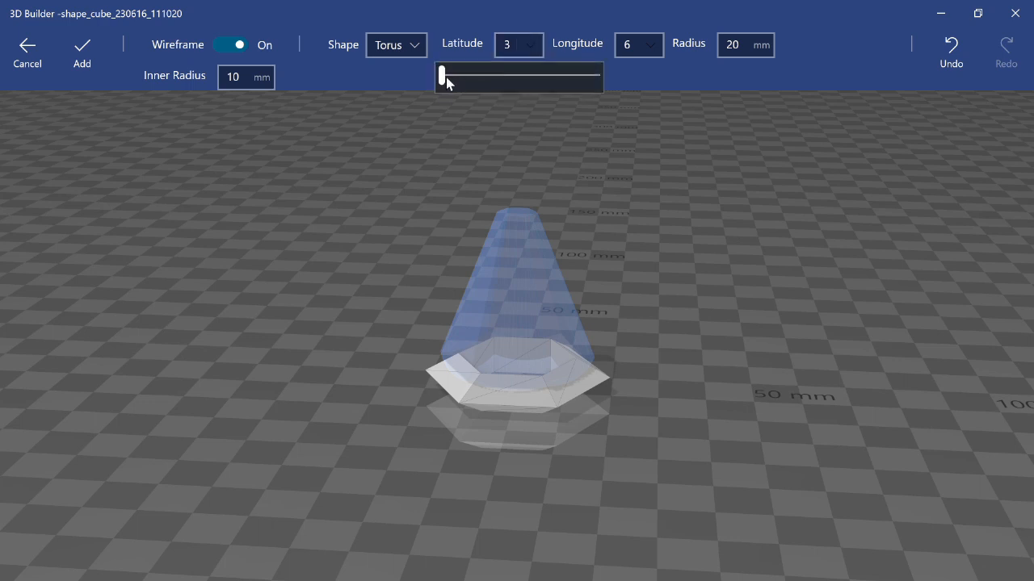
{"action": "left_click_drag", "start_coordinate": [441, 77], "coordinate": [443, 77]}
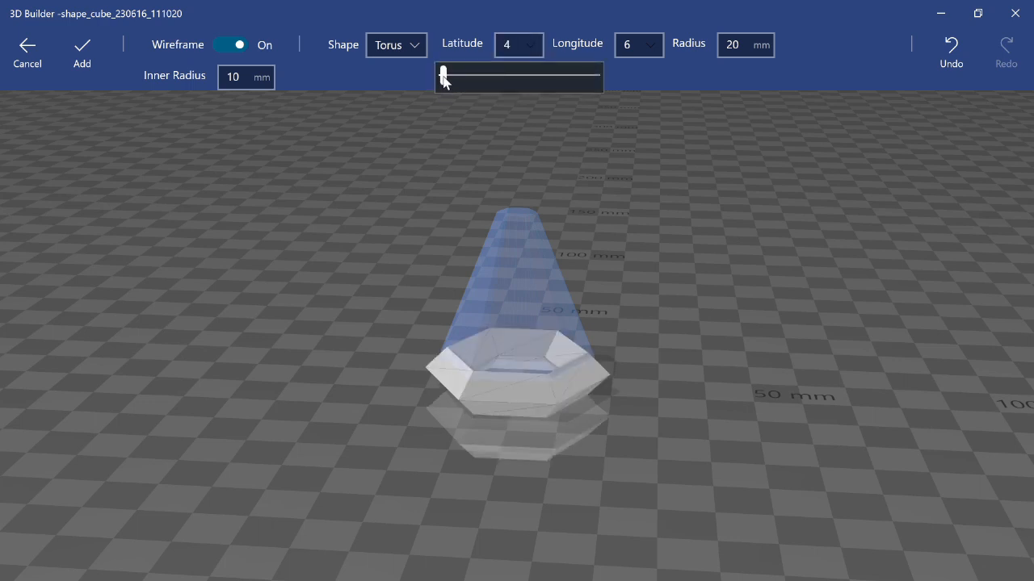
{"action": "left_click", "coordinate": [552, 321]}
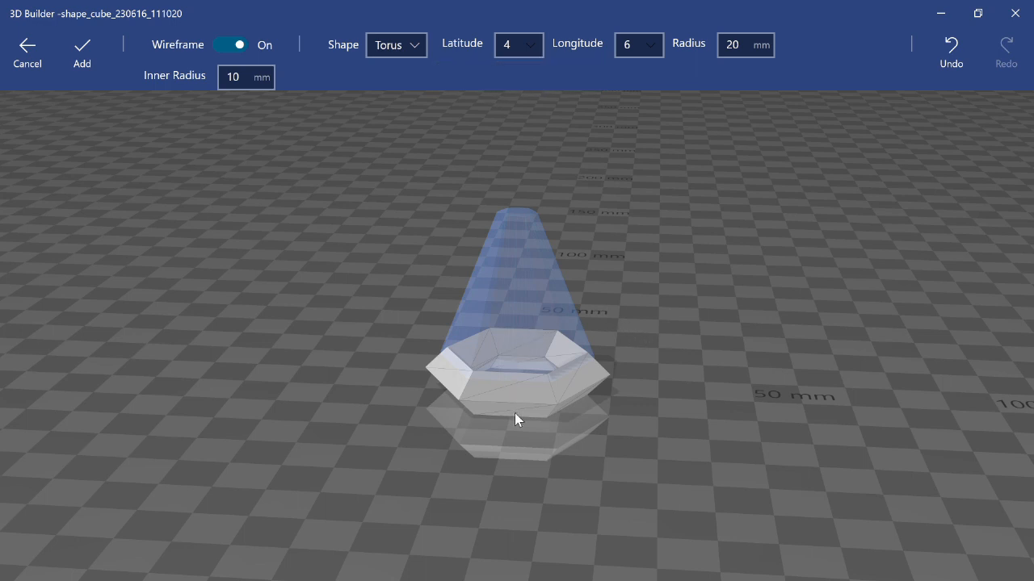
{"action": "right_click_drag", "start_coordinate": [394, 392], "coordinate": [455, 386]}
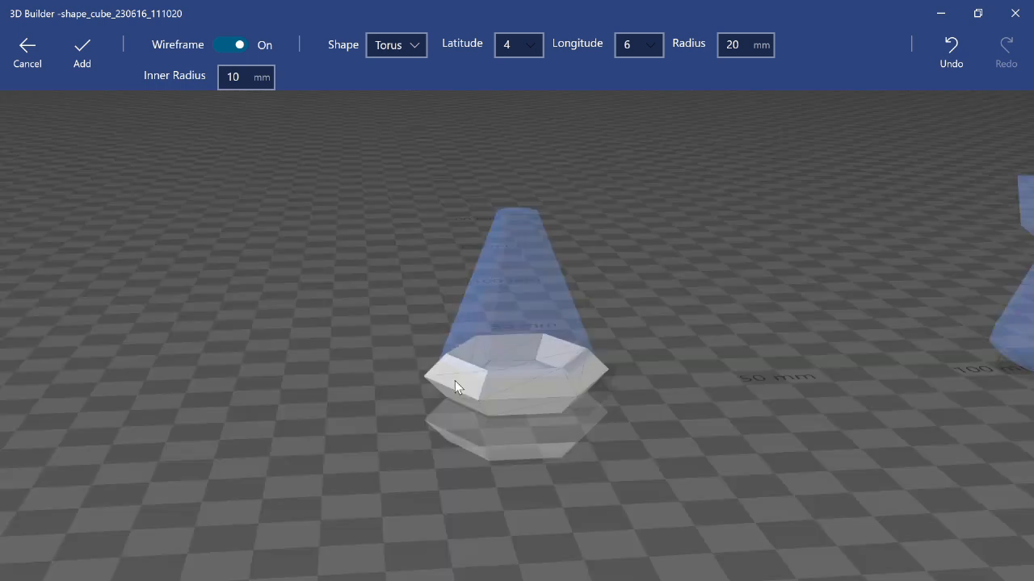
{"action": "left_click", "coordinate": [84, 58]}
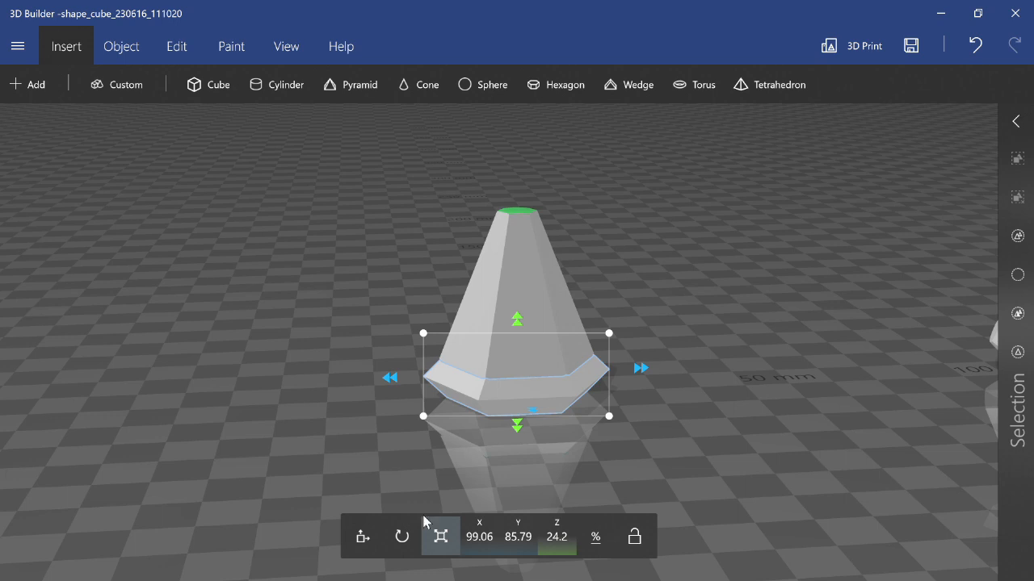
Step: Raise the hexagonal torus from the cone's base up to its narrow end, at a height of about 38 mm
{"action": "left_click_drag", "start_coordinate": [453, 476], "coordinate": [575, 440]}
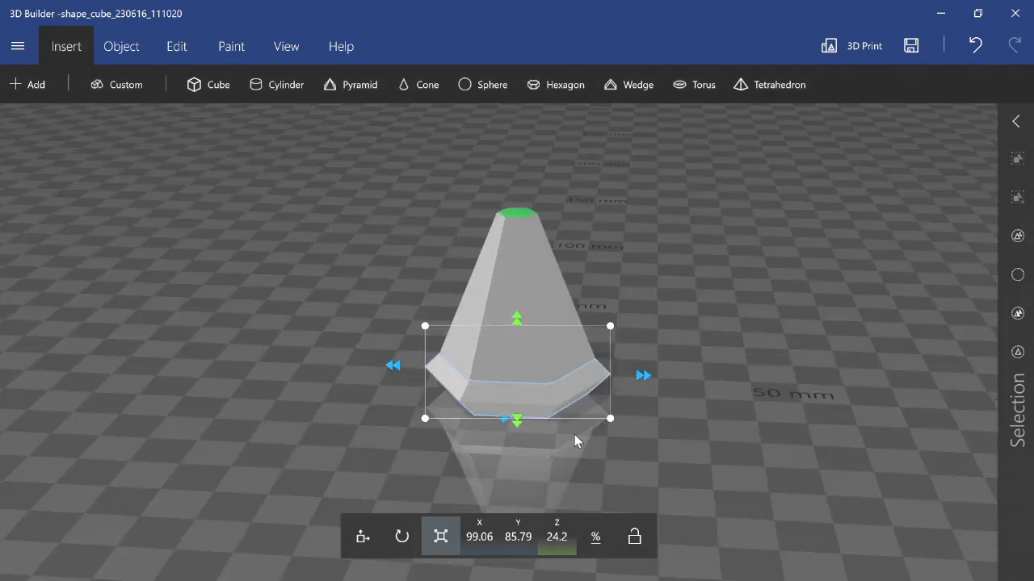
{"action": "key", "text": "r"}
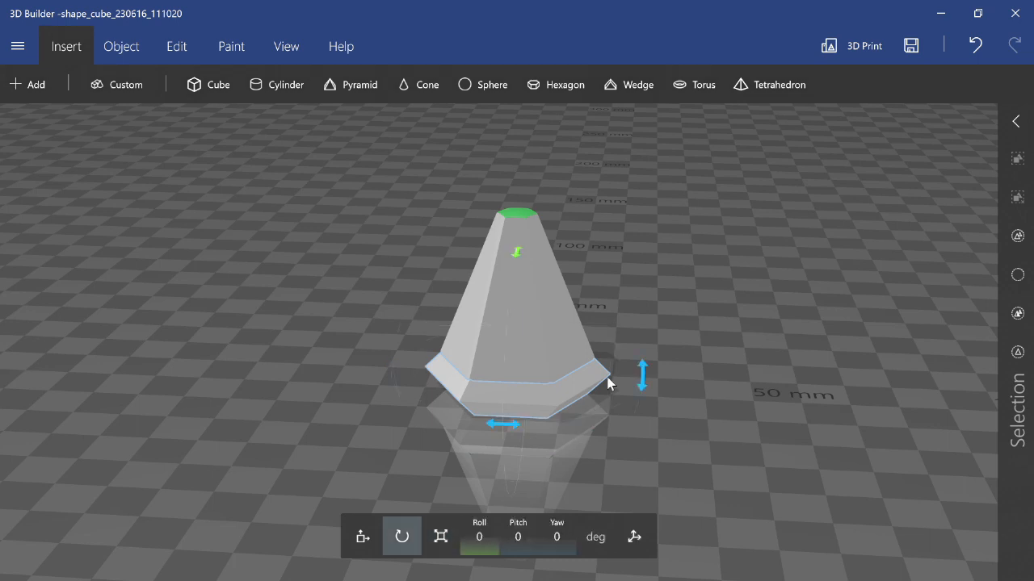
{"action": "left_click", "coordinate": [362, 533]}
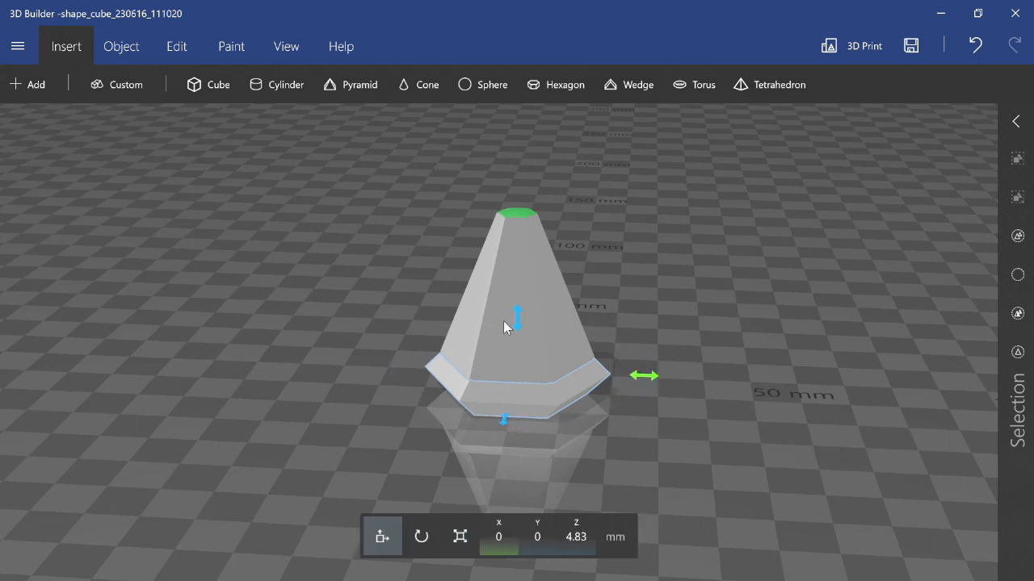
{"action": "left_click_drag", "start_coordinate": [531, 293], "coordinate": [550, 163]}
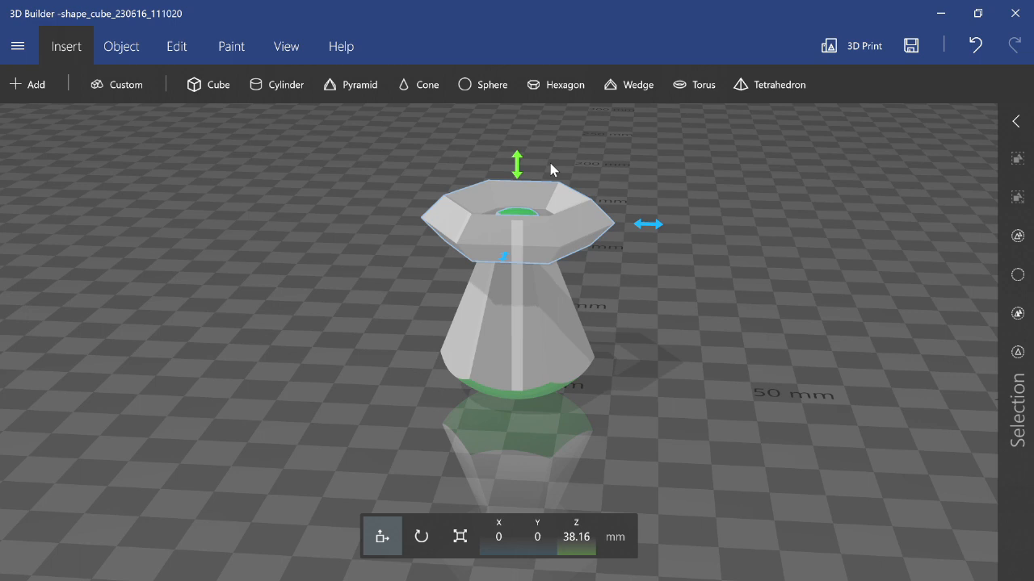
Step: Scale the raised torus down proportionally into a small collar around the cone's neck
{"action": "left_click", "coordinate": [462, 547]}
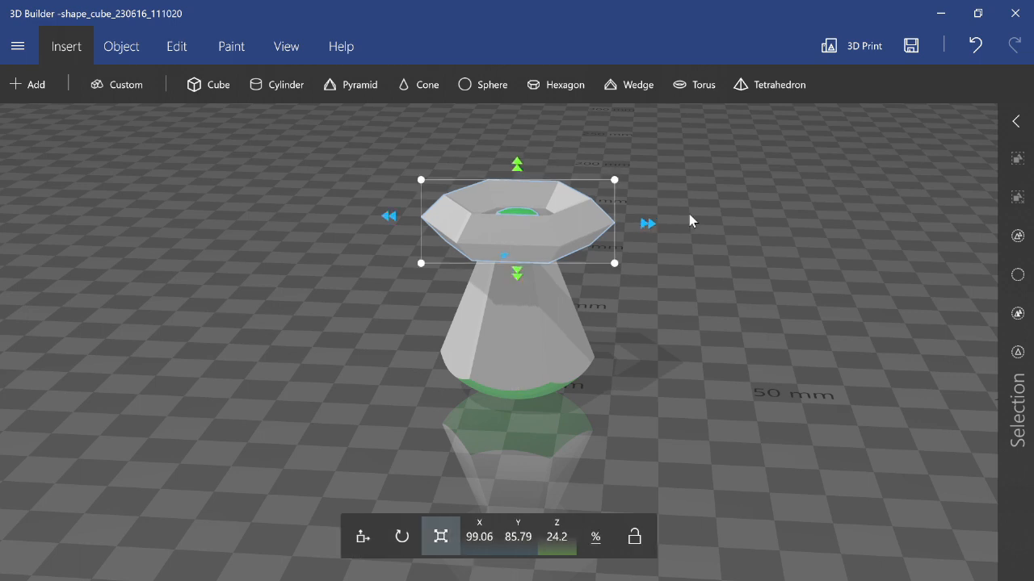
{"action": "left_click_drag", "start_coordinate": [614, 179], "coordinate": [591, 198]}
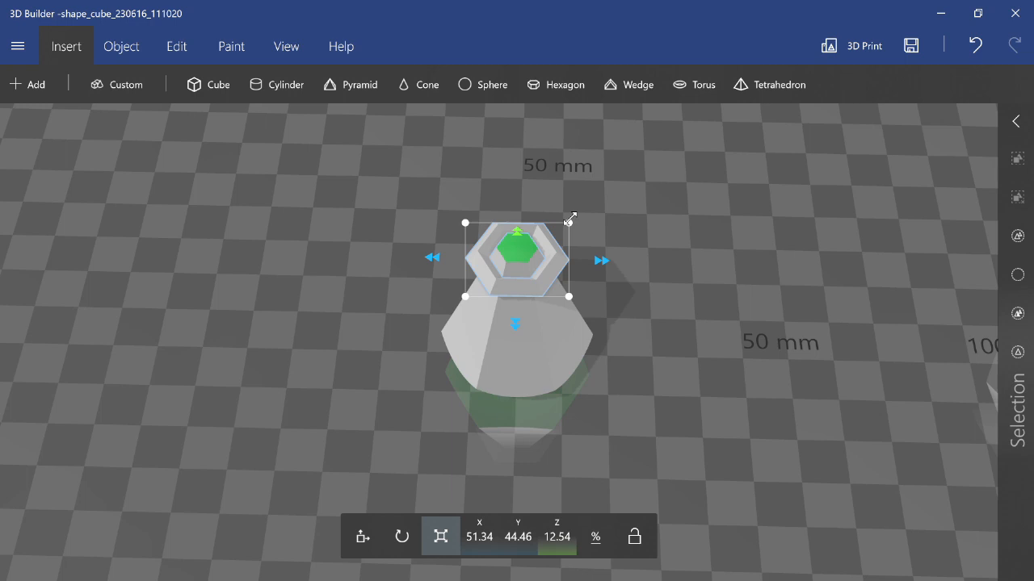
{"action": "left_click_drag", "start_coordinate": [569, 219], "coordinate": [561, 229]}
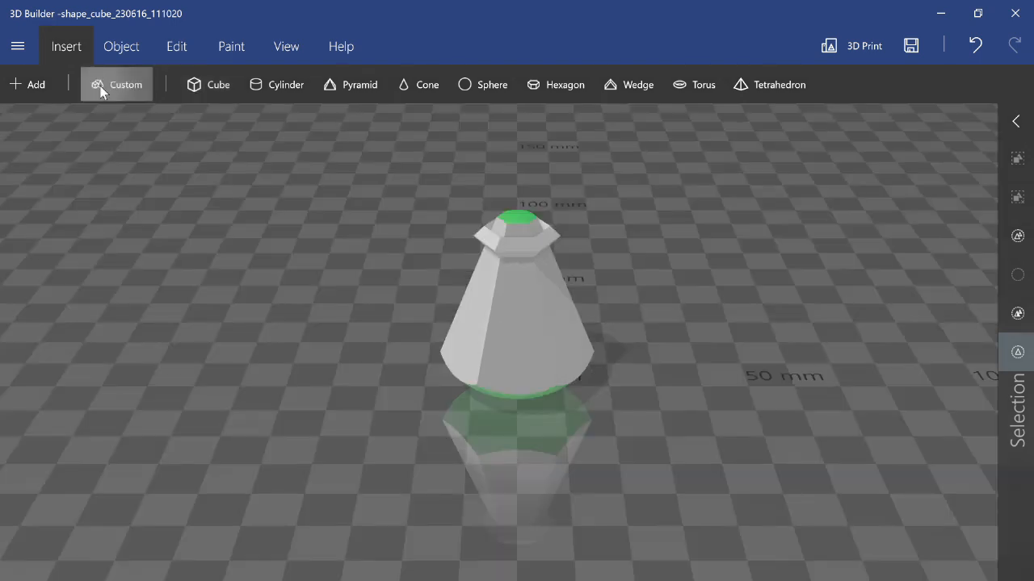
Step: Add a custom sphere with latitude 3 and longitude 6 as the head of the piece
{"action": "left_click", "coordinate": [101, 89]}
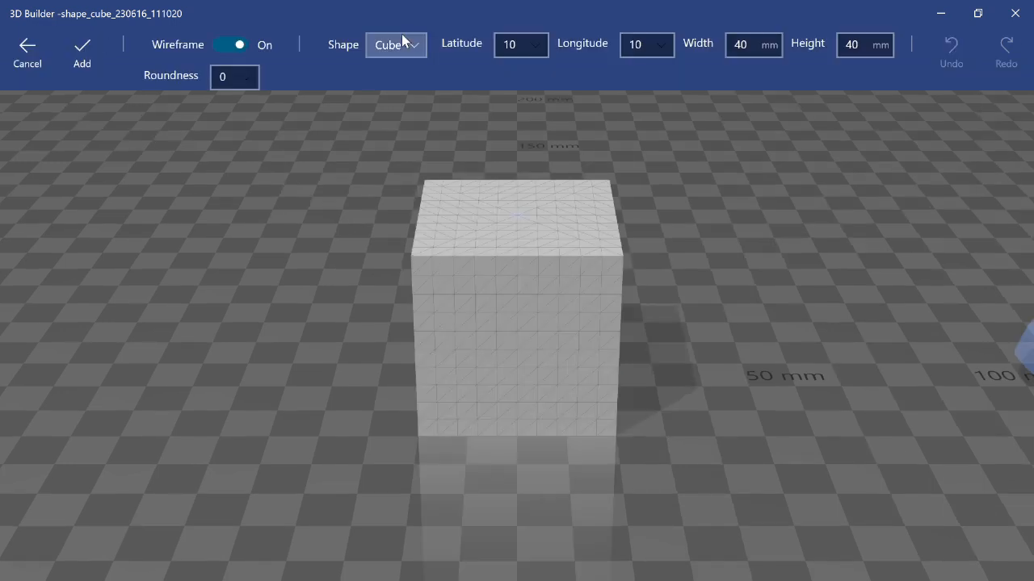
{"action": "left_click", "coordinate": [402, 34]}
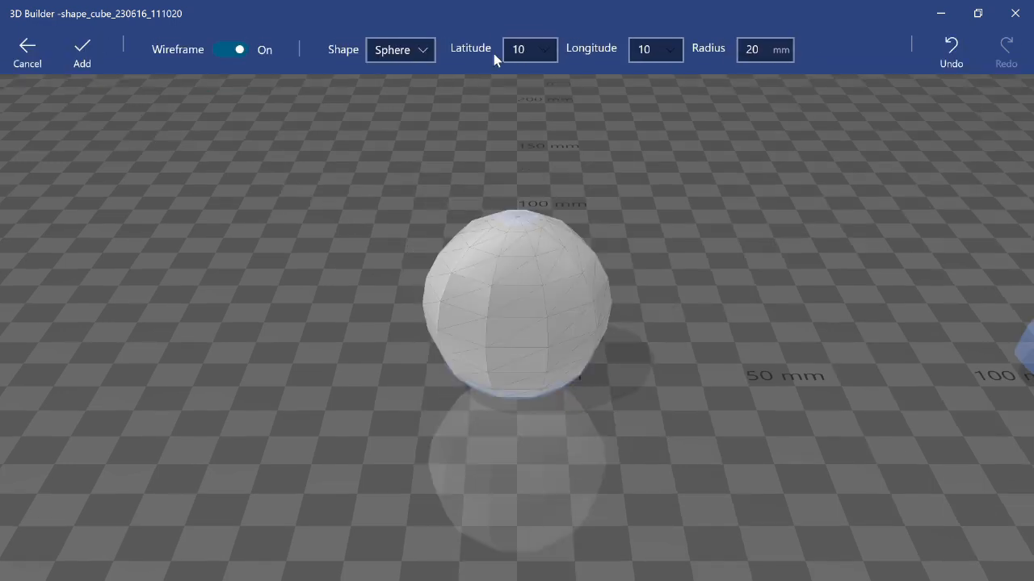
{"action": "left_click", "coordinate": [542, 49]}
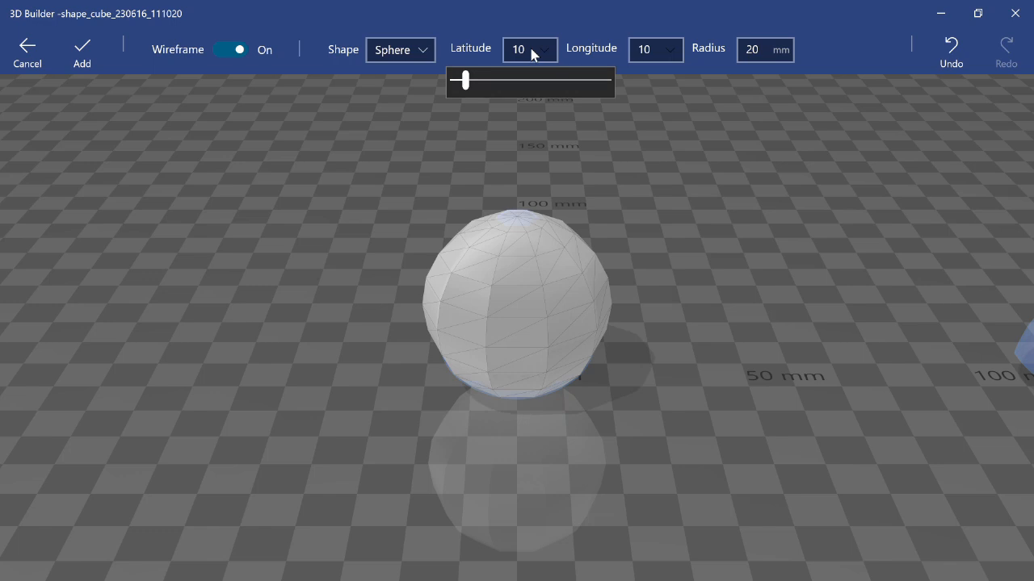
{"action": "left_click", "coordinate": [524, 49]}
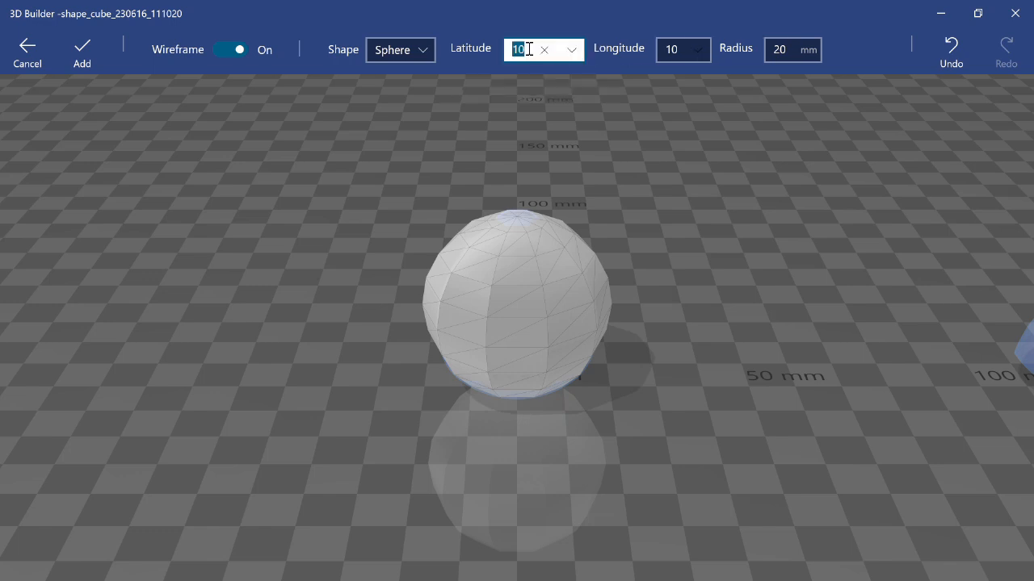
{"action": "type", "text": "3"}
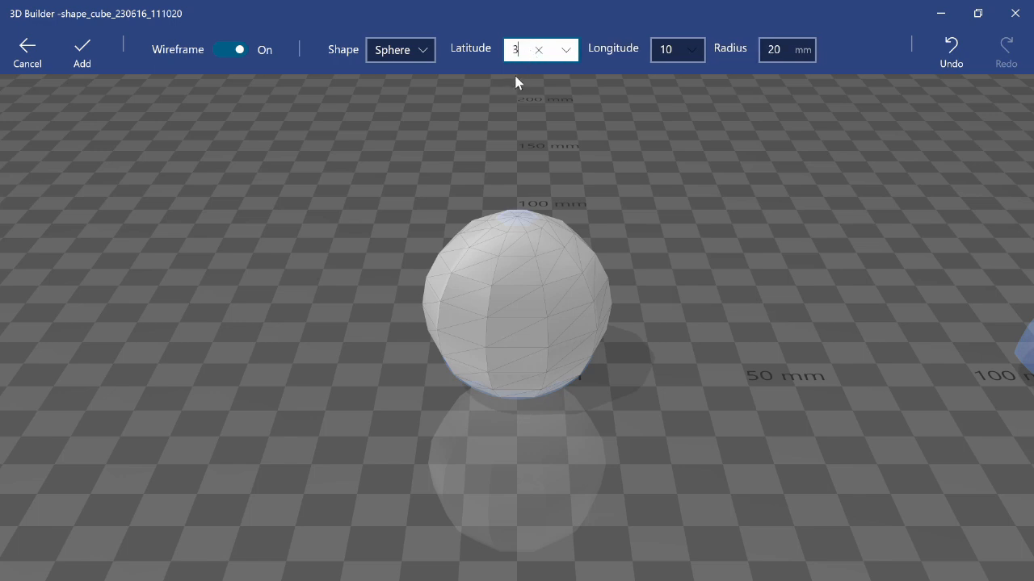
{"action": "left_click", "coordinate": [667, 50]}
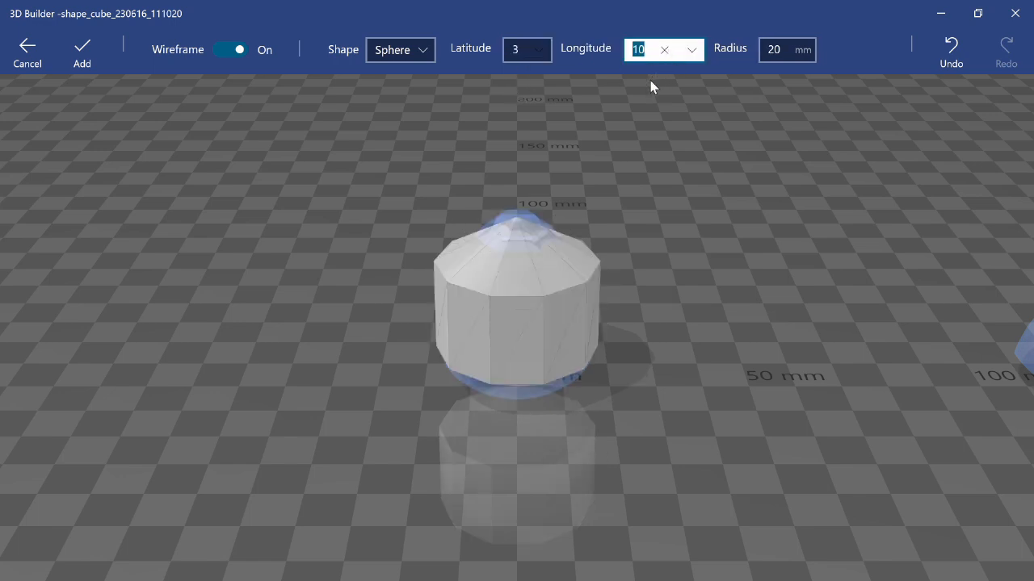
{"action": "type", "text": "6"}
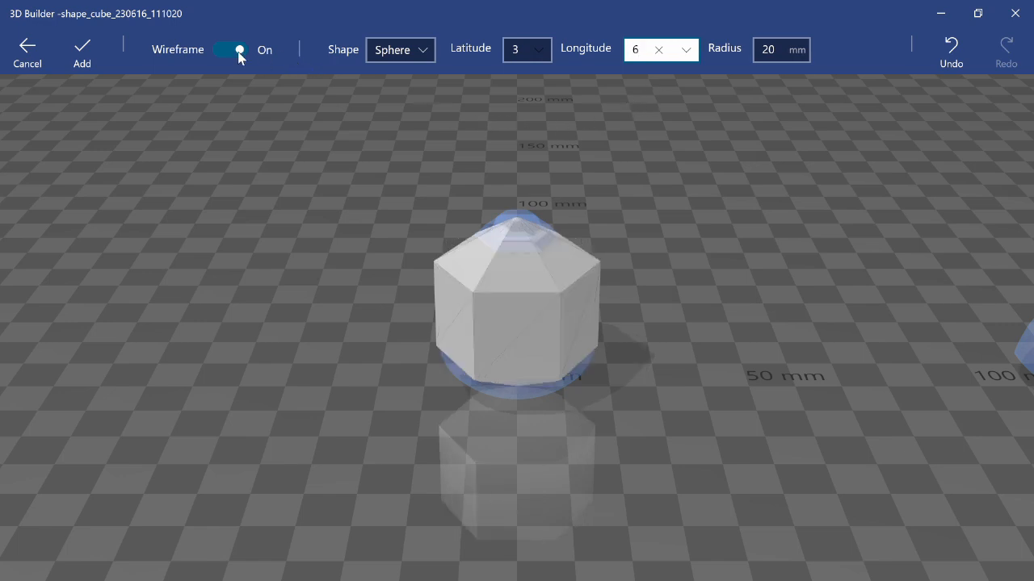
{"action": "left_click", "coordinate": [83, 53]}
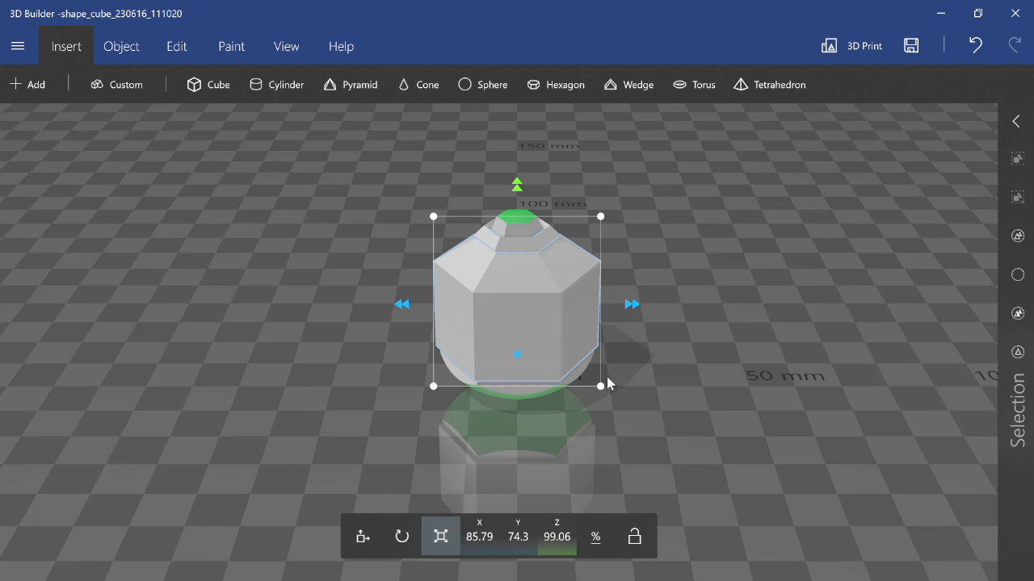
Step: Shrink the six-sided sphere and raise it above the collar to a height of about 48 mm
{"action": "left_click_drag", "start_coordinate": [607, 377], "coordinate": [565, 360]}
{"action": "left_click", "coordinate": [362, 540]}
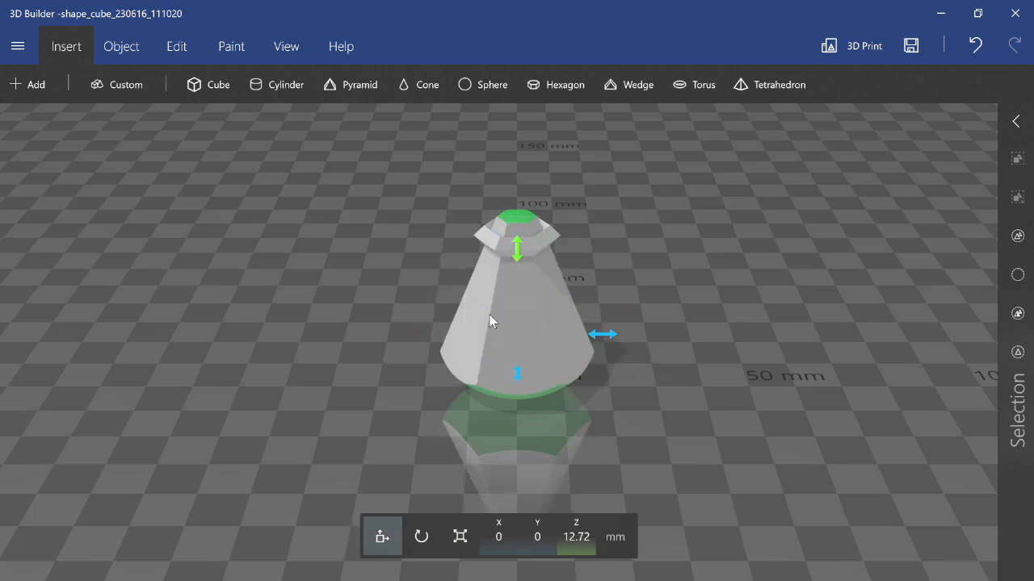
{"action": "left_click_drag", "start_coordinate": [518, 259], "coordinate": [515, 87]}
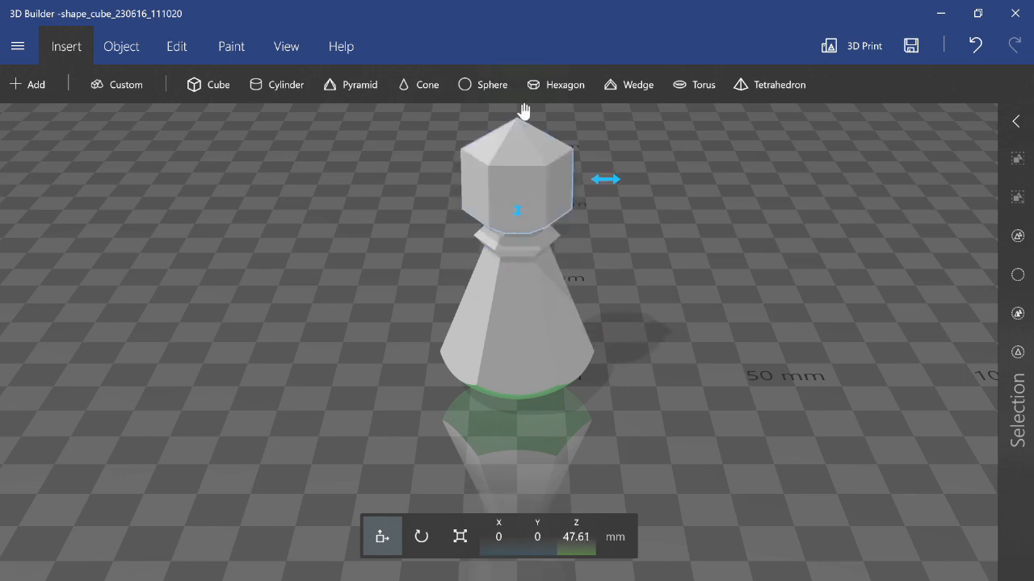
Step: Scale the six-sided head down on the collar to about 33% in X, 29% in Y and 38% in Z
{"action": "scroll", "coordinate": [491, 334], "scroll_direction": "down", "scroll_amount": 1}
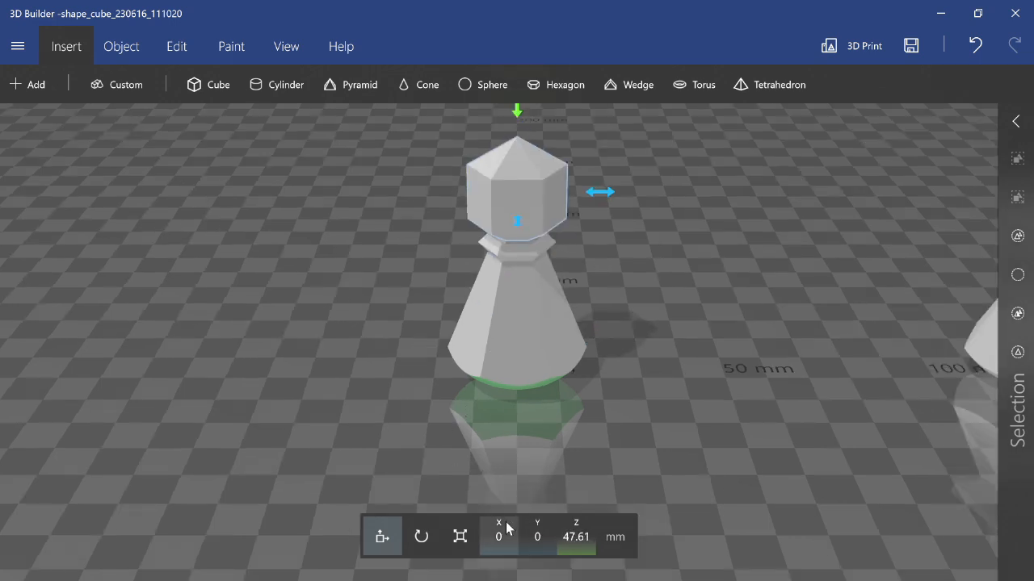
{"action": "left_click", "coordinate": [460, 537]}
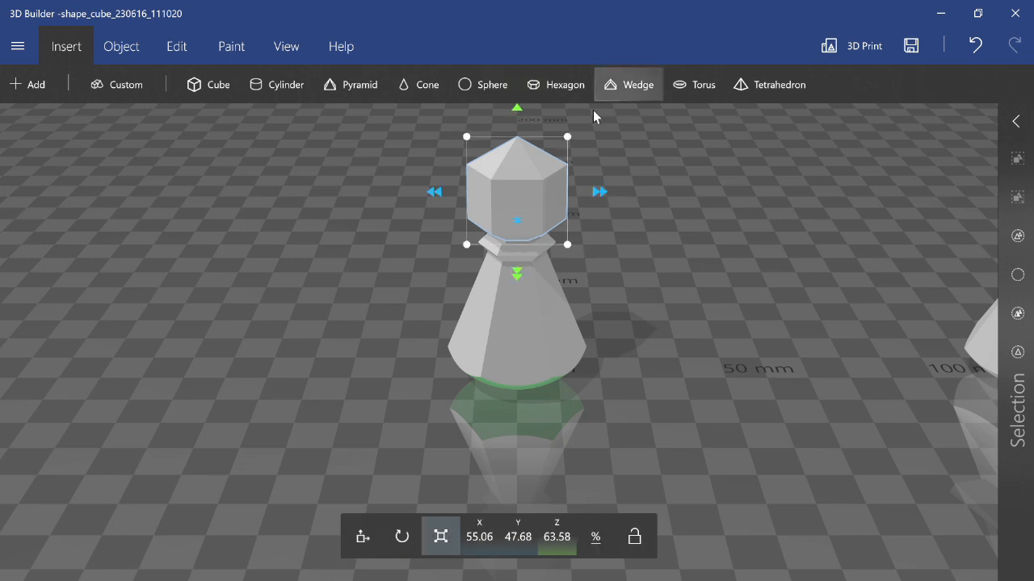
{"action": "left_click_drag", "start_coordinate": [560, 143], "coordinate": [553, 162]}
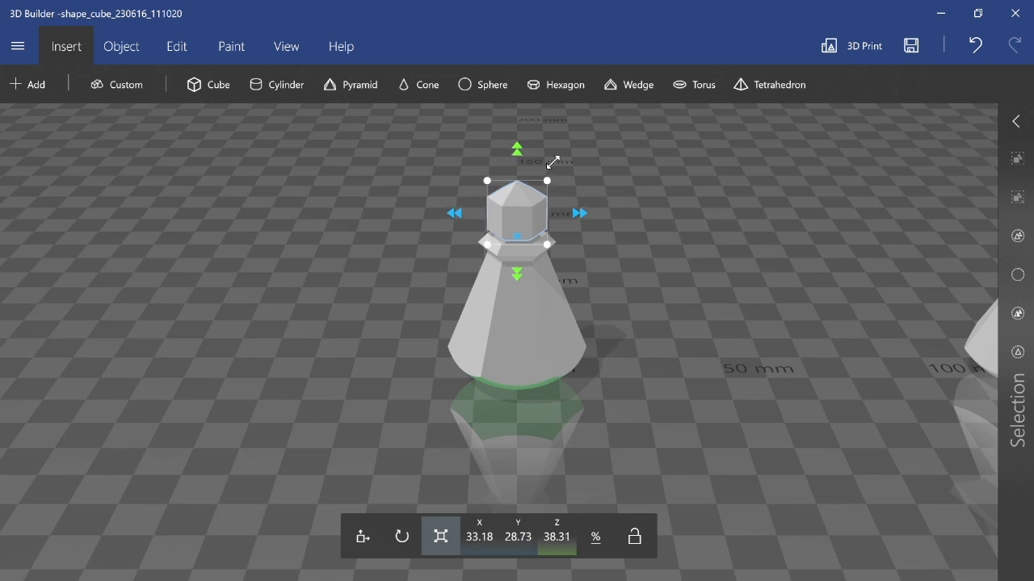
{"action": "scroll", "coordinate": [628, 269], "scroll_direction": "up", "scroll_amount": 2}
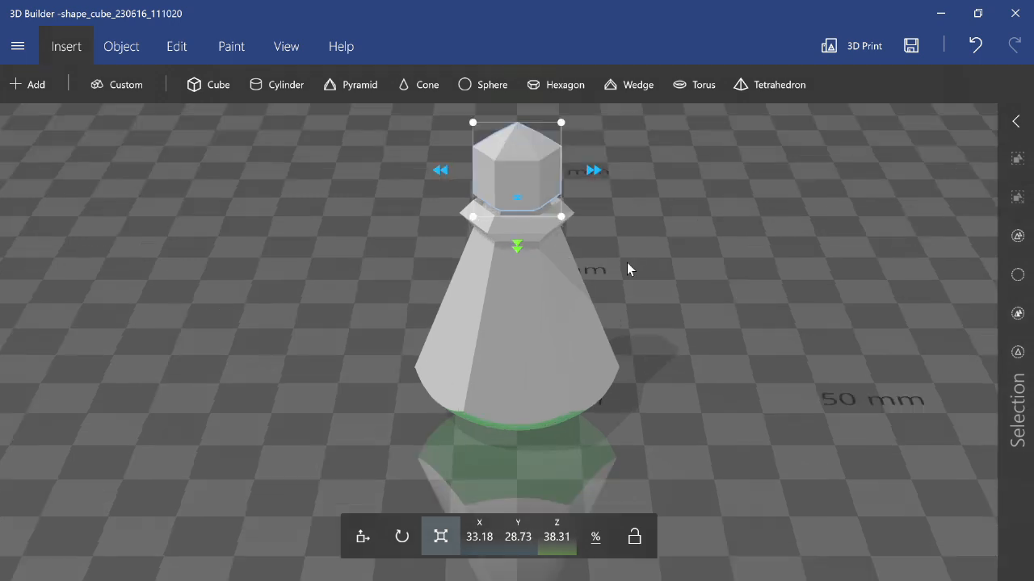
{"action": "right_click_drag", "start_coordinate": [628, 269], "coordinate": [632, 229]}
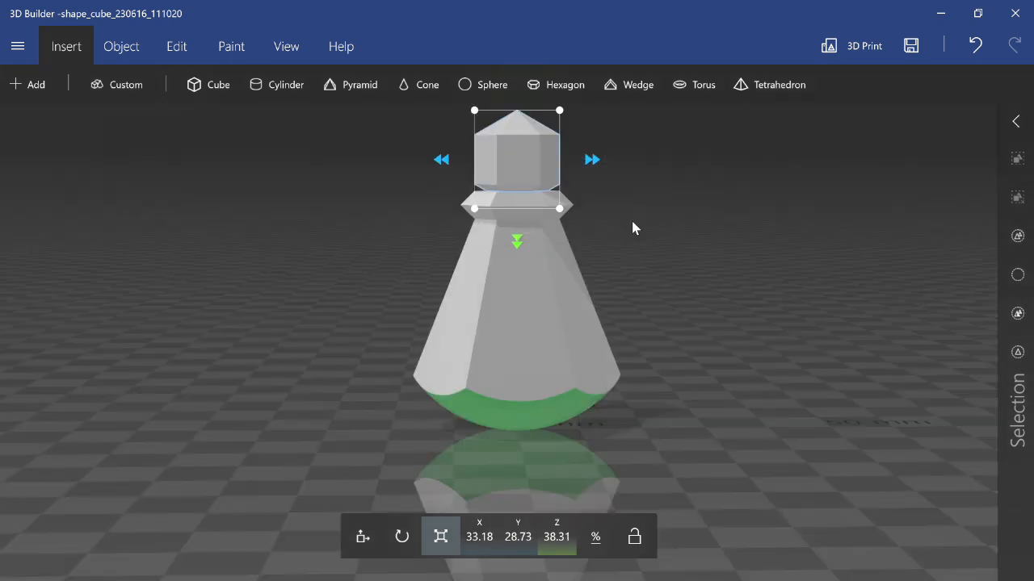
{"action": "left_click_drag", "start_coordinate": [632, 222], "coordinate": [612, 250]}
{"action": "scroll", "coordinate": [612, 250], "scroll_direction": "down", "scroll_amount": 3}
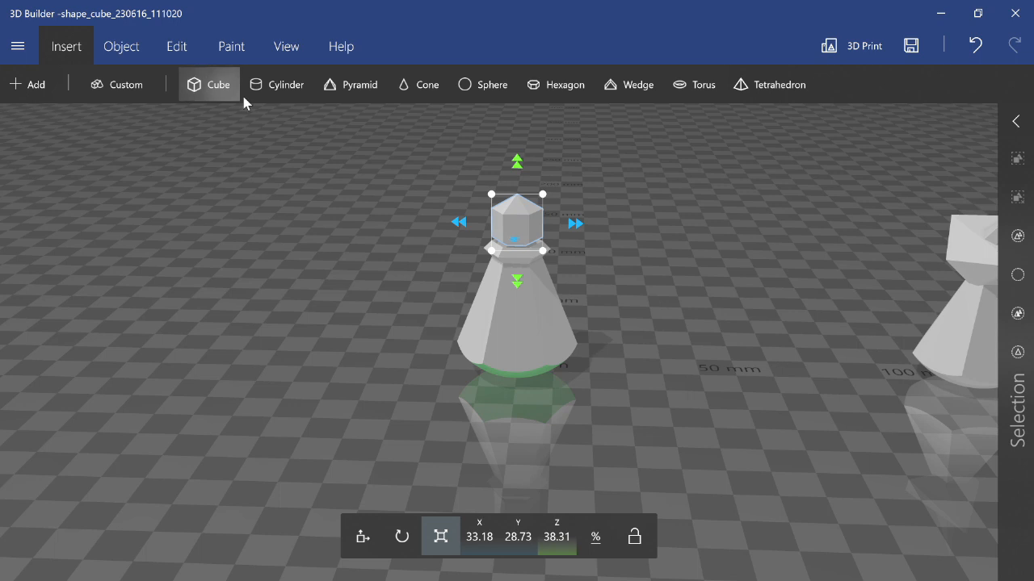
Step: Duplicate the head and scale the copy into a thin spike of about 12% in X and Y and 30% in Z
{"action": "scroll", "coordinate": [575, 181], "scroll_direction": "up", "scroll_amount": 2}
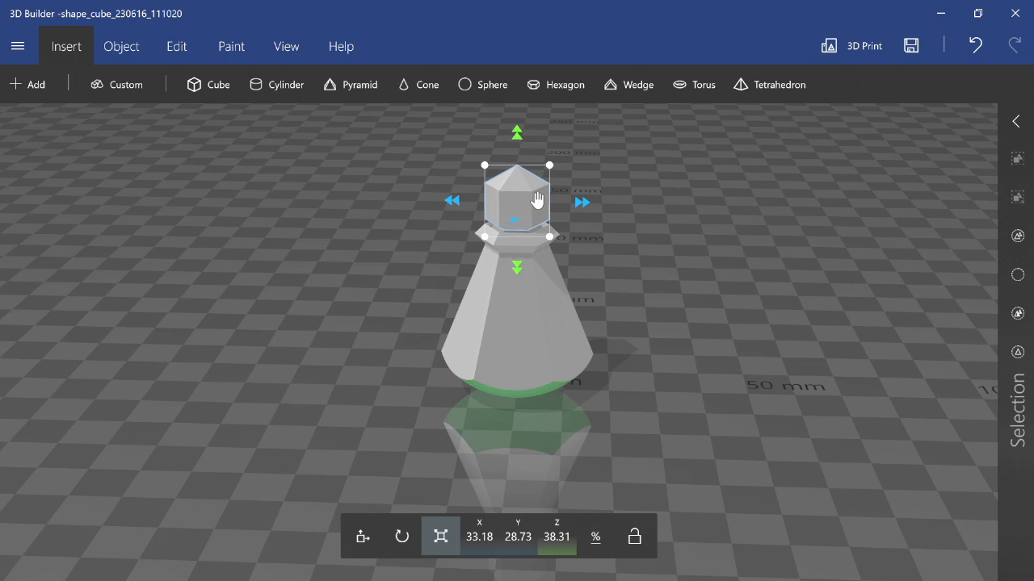
{"action": "key", "text": "ctrl+d"}
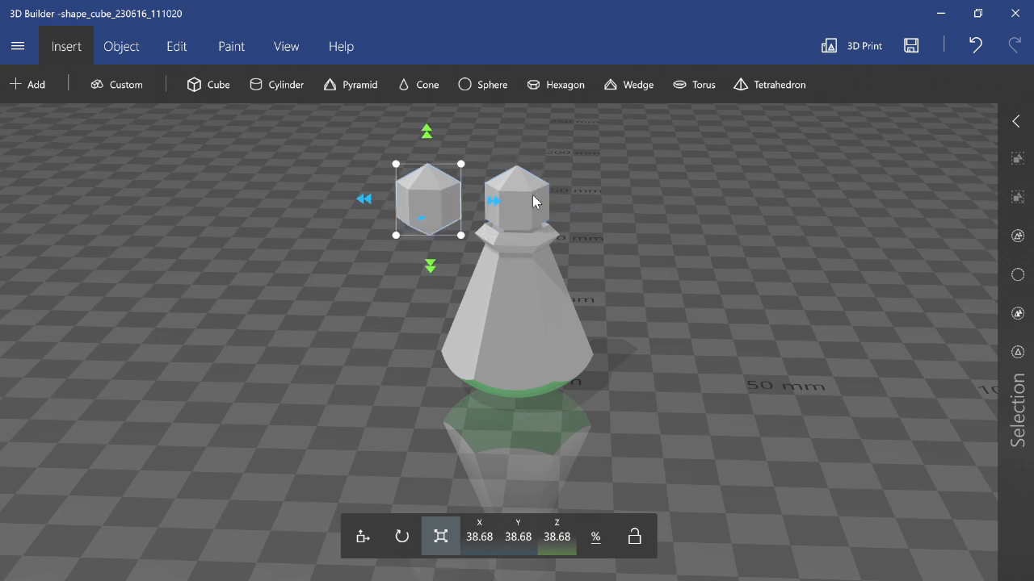
{"action": "left_click", "coordinate": [362, 537]}
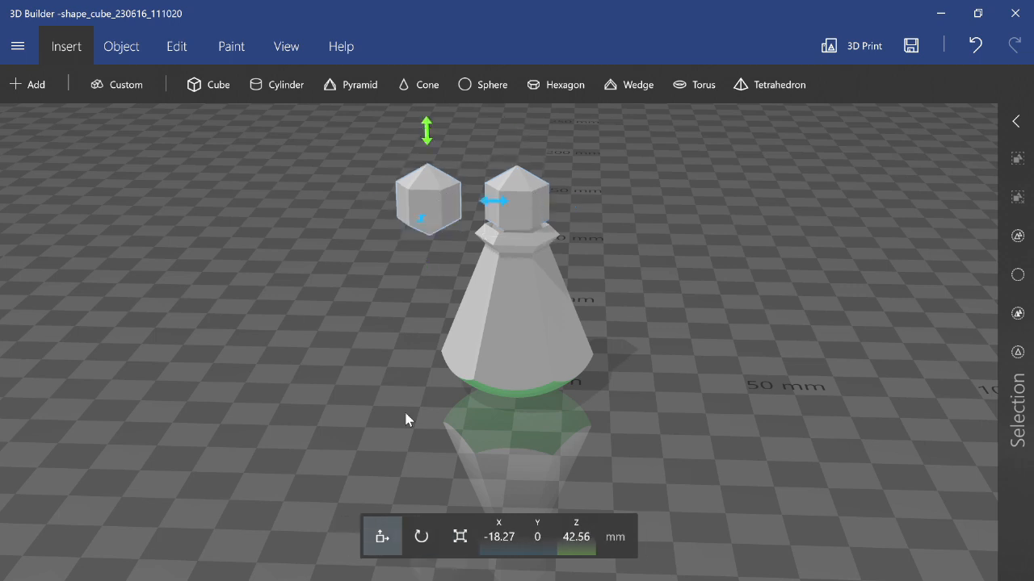
{"action": "left_click", "coordinate": [460, 537]}
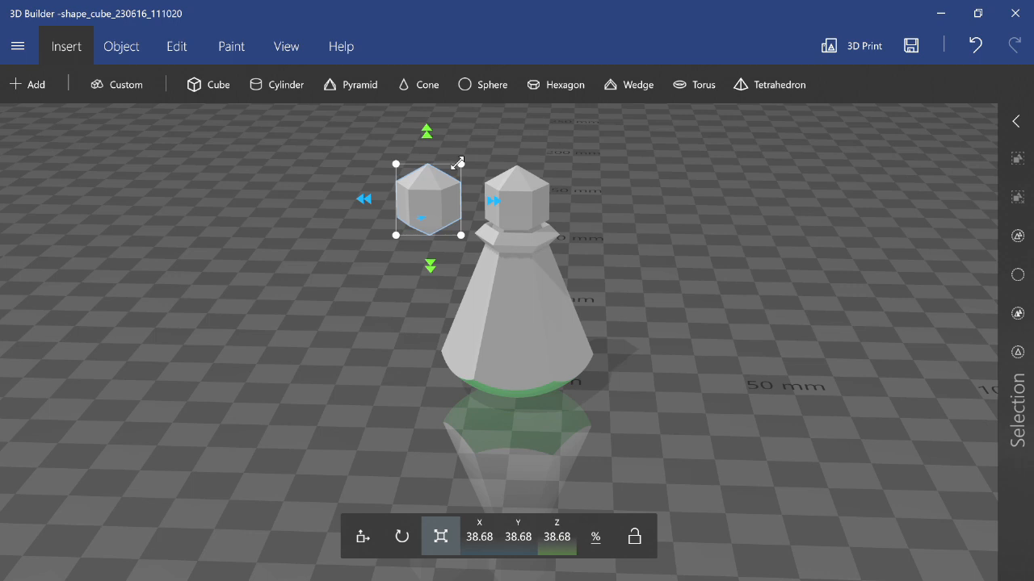
{"action": "left_click_drag", "start_coordinate": [458, 163], "coordinate": [417, 149]}
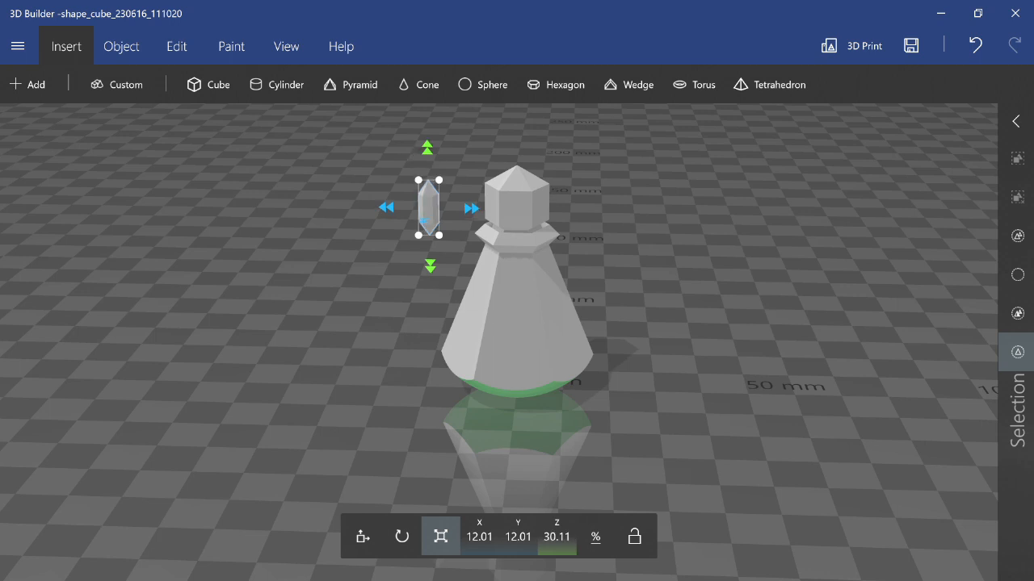
Step: Tilt the thin spike outward beside the head to a pitch of about -17 degrees
{"action": "left_click", "coordinate": [402, 537]}
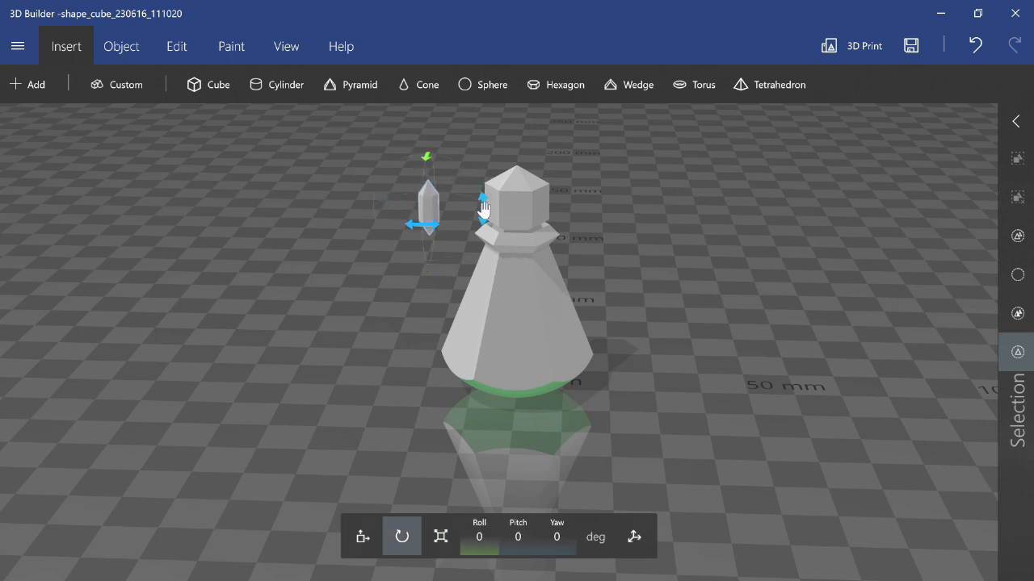
{"action": "left_click_drag", "start_coordinate": [483, 208], "coordinate": [476, 185]}
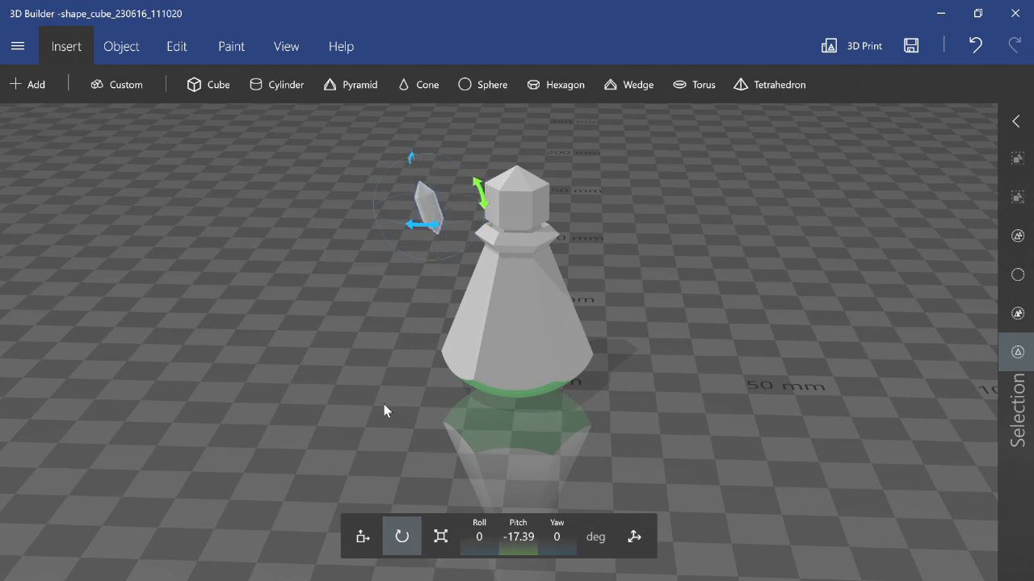
{"action": "left_click", "coordinate": [363, 537]}
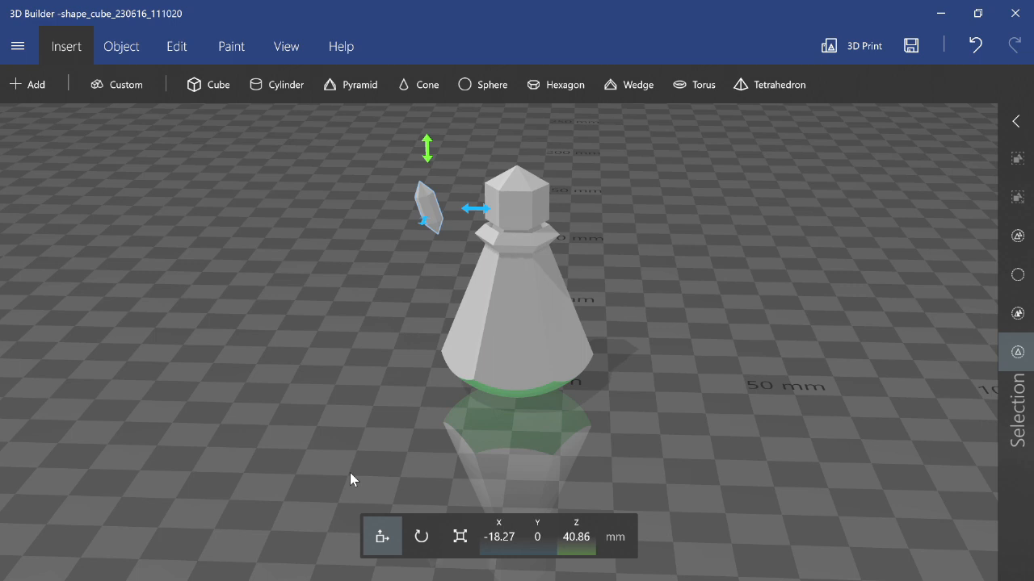
Step: Duplicate the tilted spike and mirror the copy so that it leans the opposite way
{"action": "key", "text": "ctrl+d"}
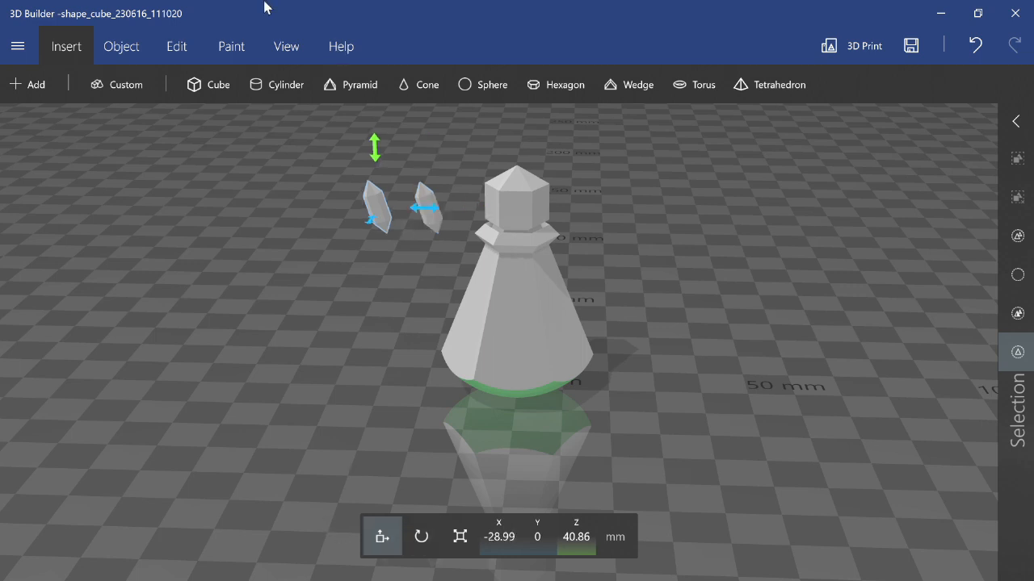
{"action": "left_click", "coordinate": [175, 57]}
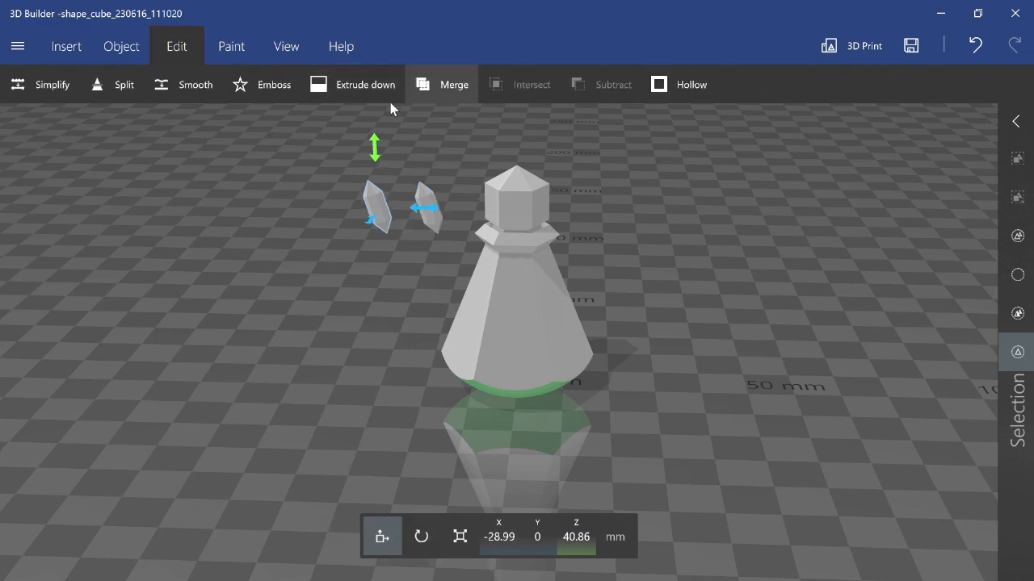
{"action": "left_click", "coordinate": [130, 47]}
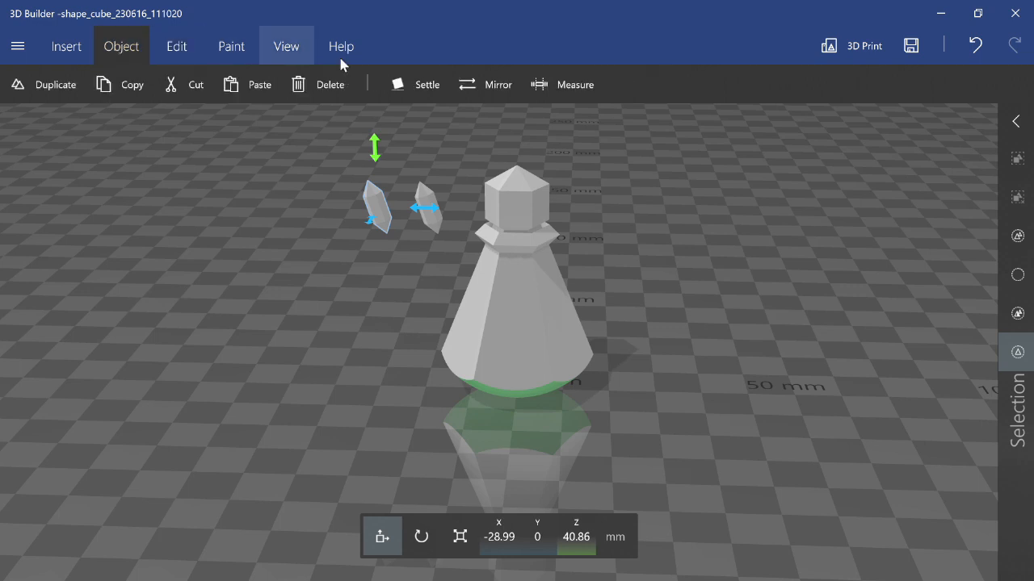
{"action": "left_click", "coordinate": [498, 84]}
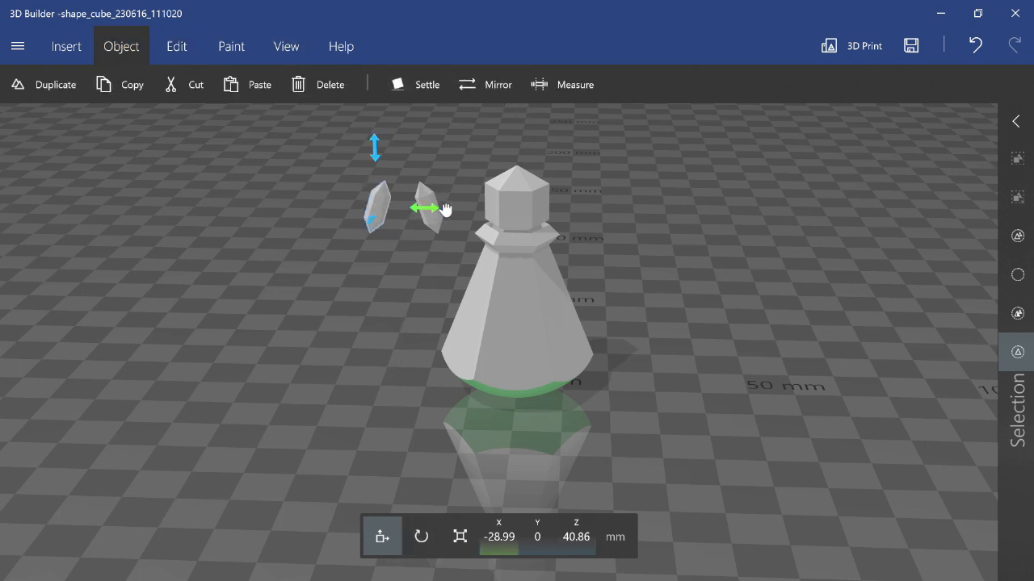
Step: Move the mirrored spike beside the first to form a V-shaped pair and duplicate the pair
{"action": "left_click_drag", "start_coordinate": [445, 210], "coordinate": [508, 211]}
{"action": "key", "text": "Left"}
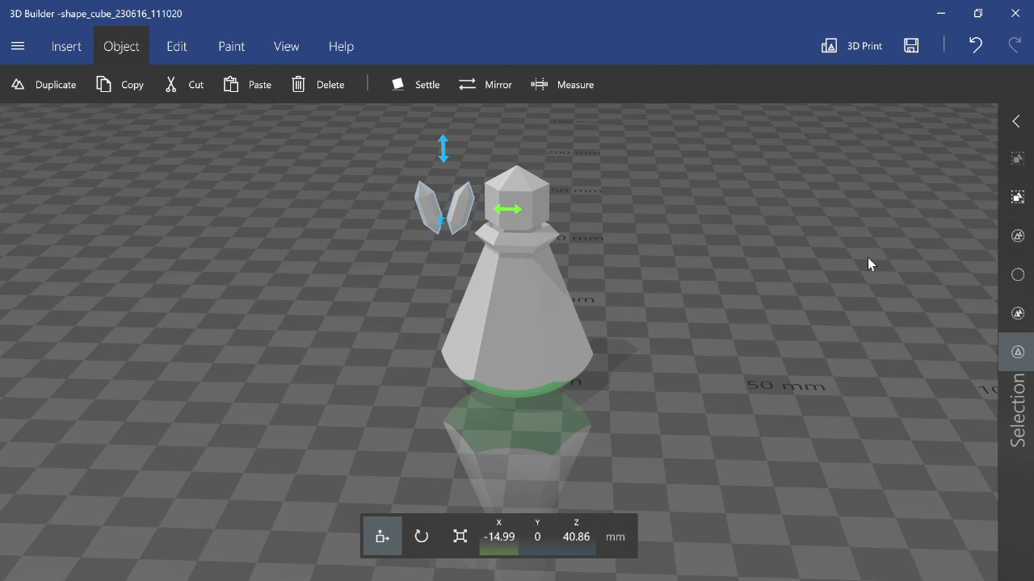
{"action": "key", "text": "ctrl+d"}
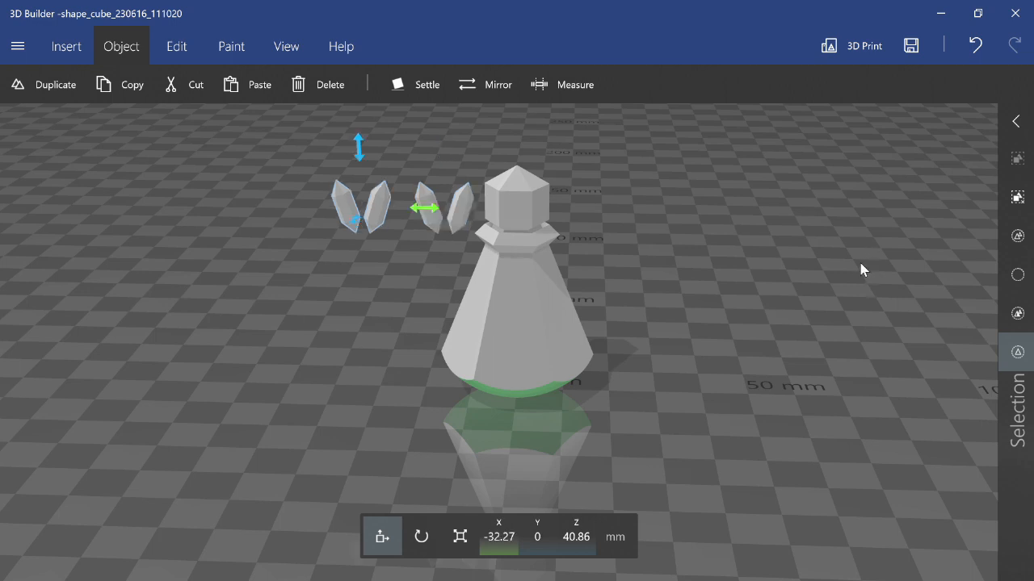
Step: Rotate the duplicated spike pair to a yaw of 30 degrees and move it onto the original pair at X -14.99 mm
{"action": "left_click", "coordinate": [420, 536]}
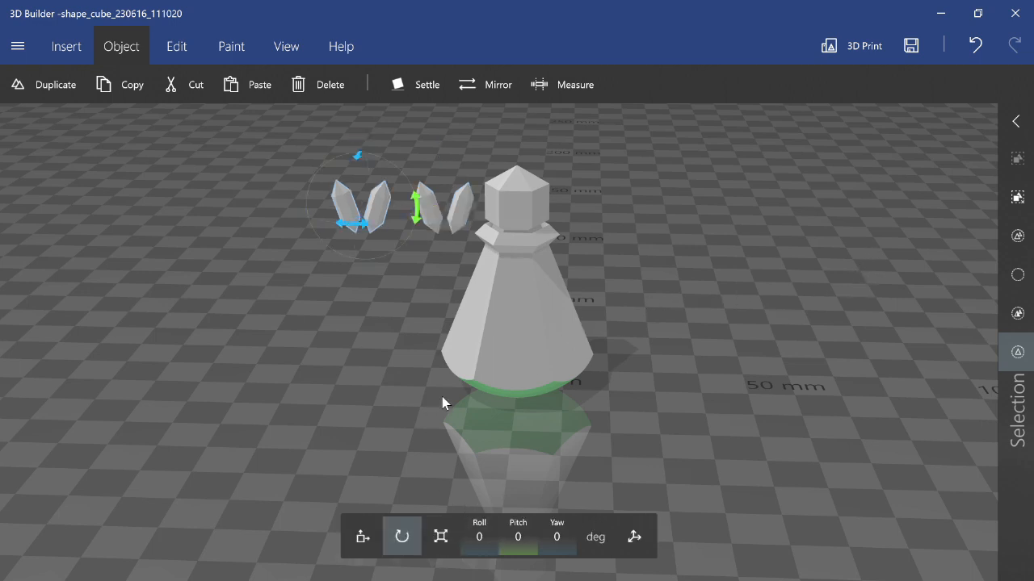
{"action": "left_click", "coordinate": [560, 526]}
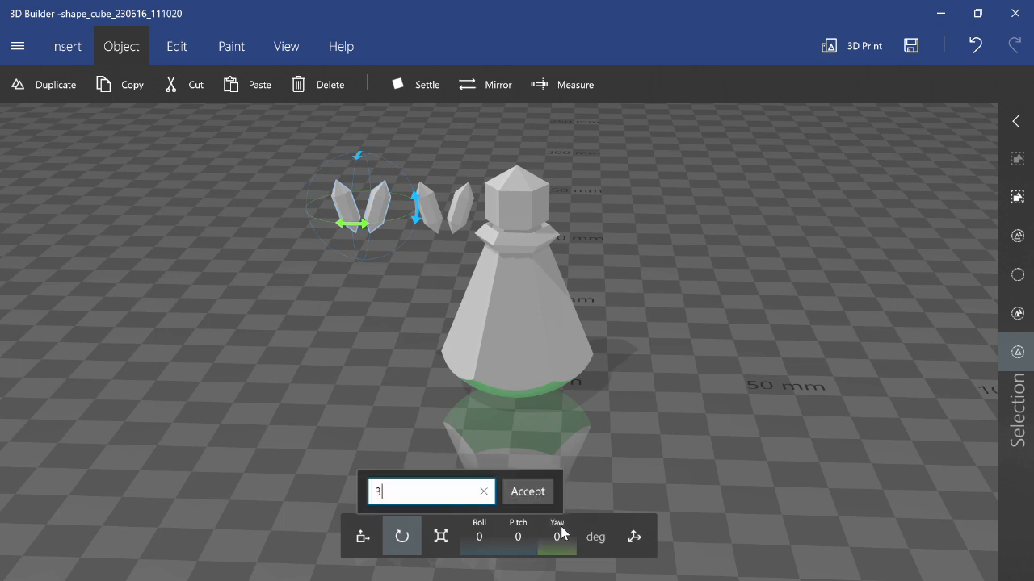
{"action": "type", "text": "30"}
{"action": "key", "text": "Return"}
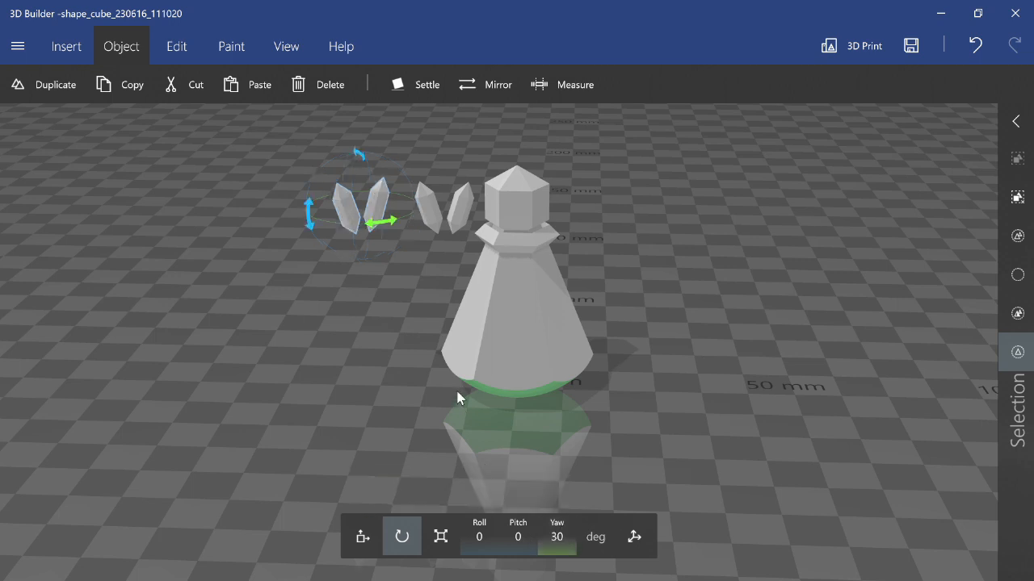
{"action": "left_click", "coordinate": [363, 537]}
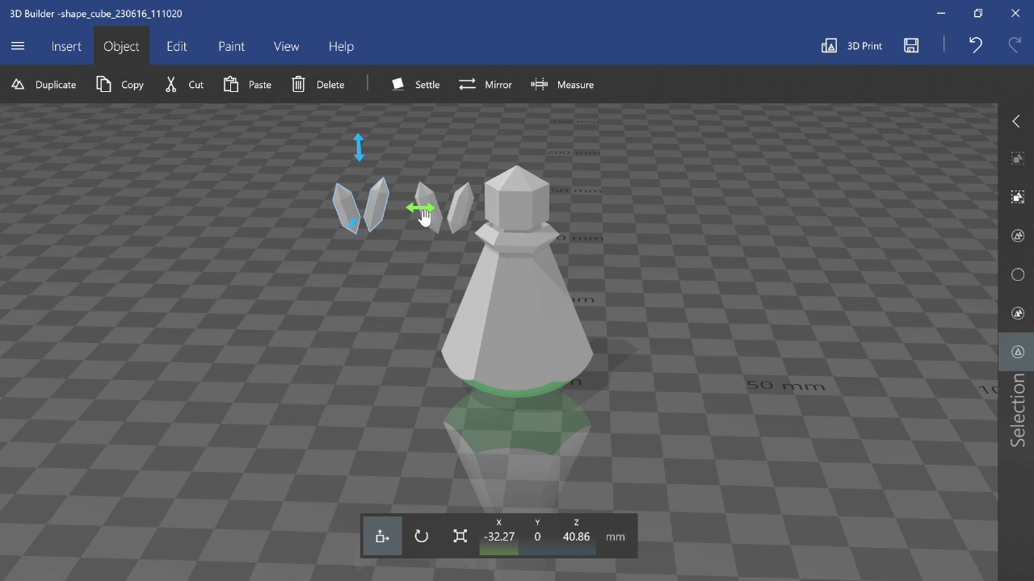
{"action": "left_click_drag", "start_coordinate": [425, 212], "coordinate": [461, 209]}
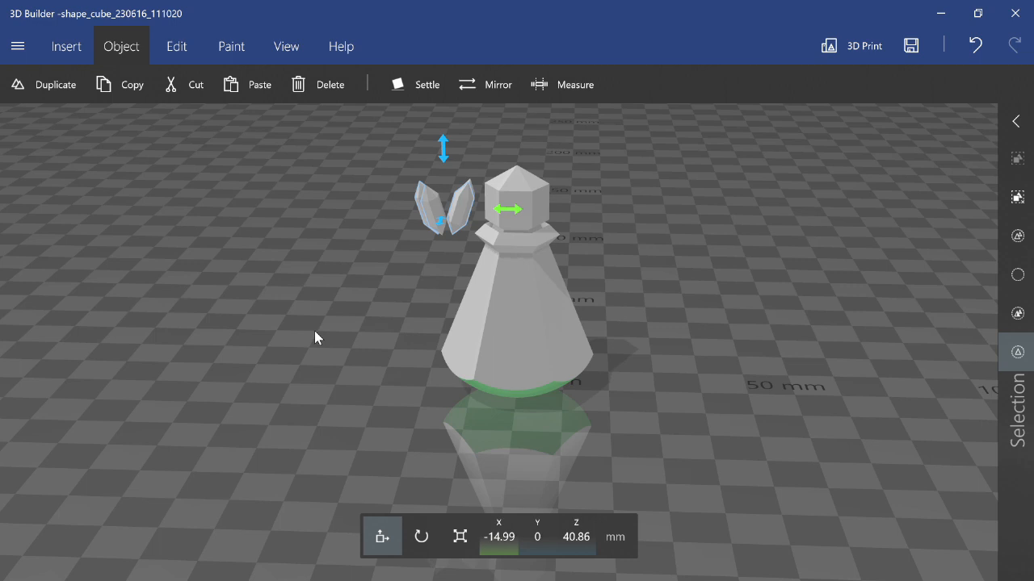
Step: Add another copy of the spike pair with a yaw of -30 degrees over the others at X of about -16.41 mm
{"action": "key", "text": "ctrl+d"}
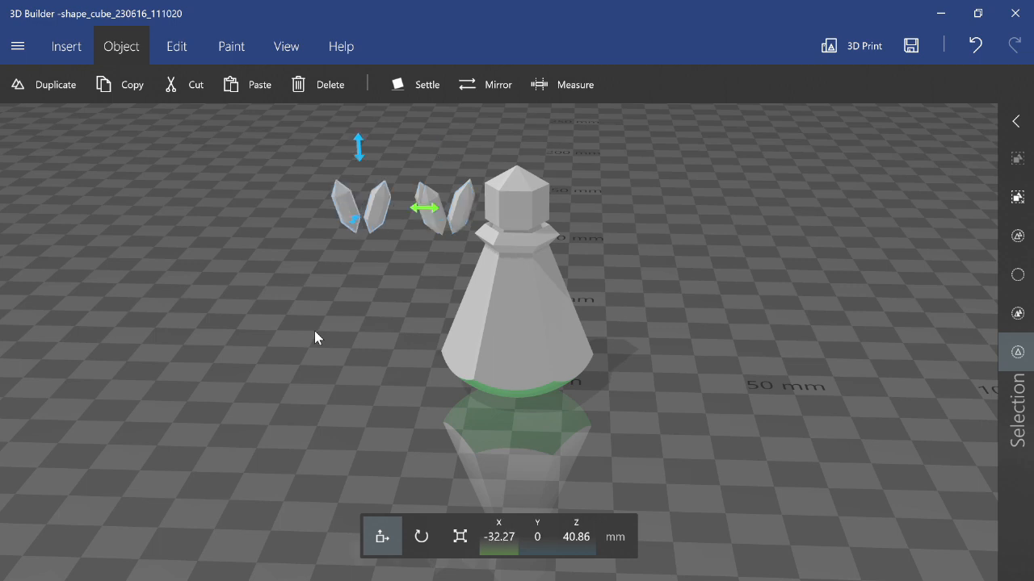
{"action": "left_click", "coordinate": [428, 525]}
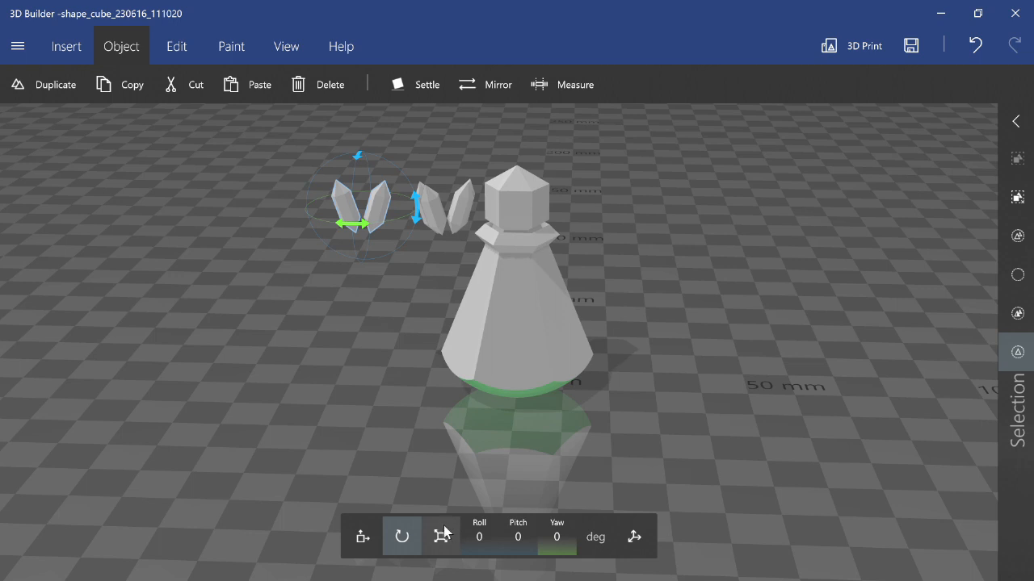
{"action": "type", "text": "-30"}
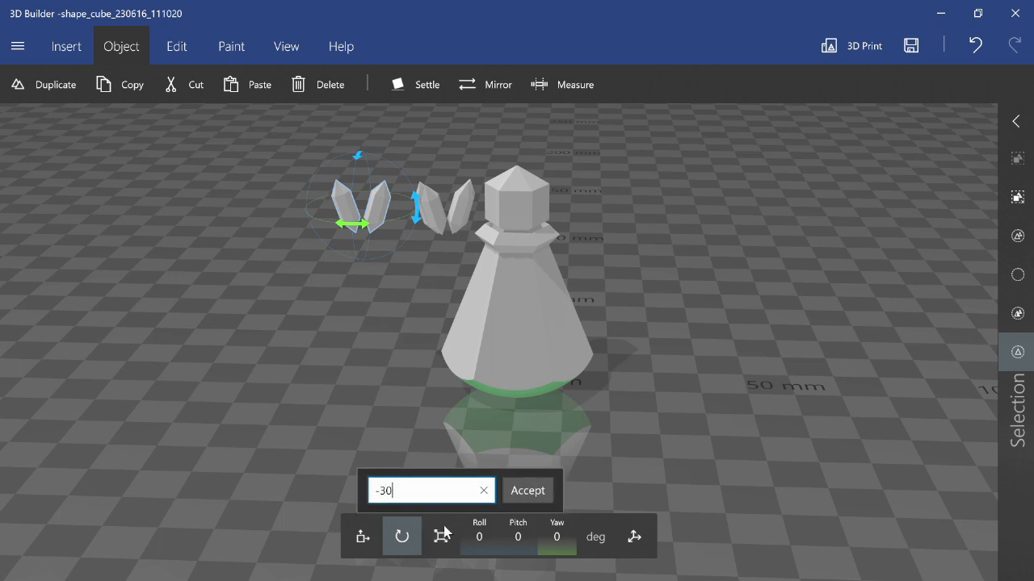
{"action": "key", "text": "Return"}
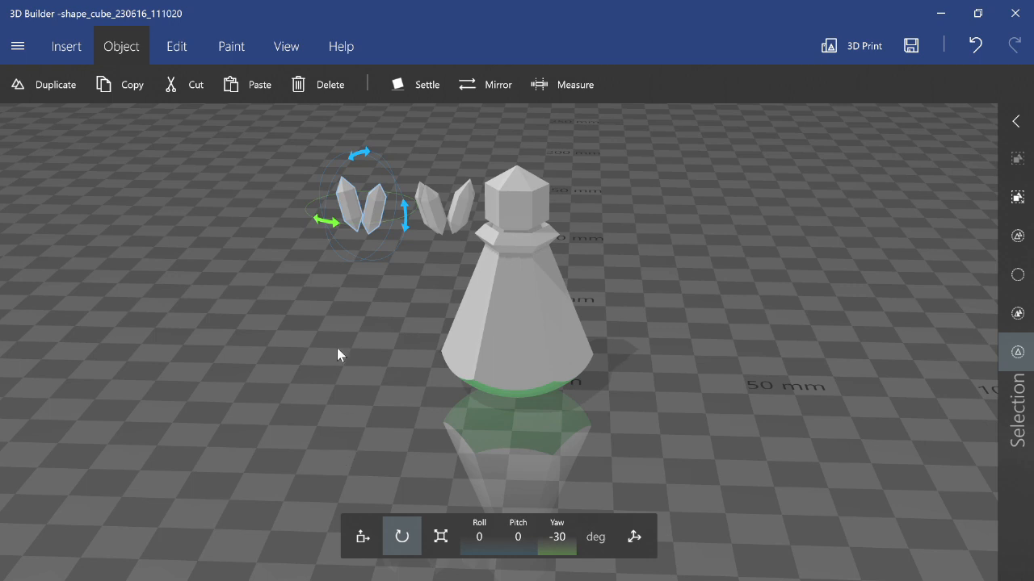
{"action": "left_click", "coordinate": [373, 535]}
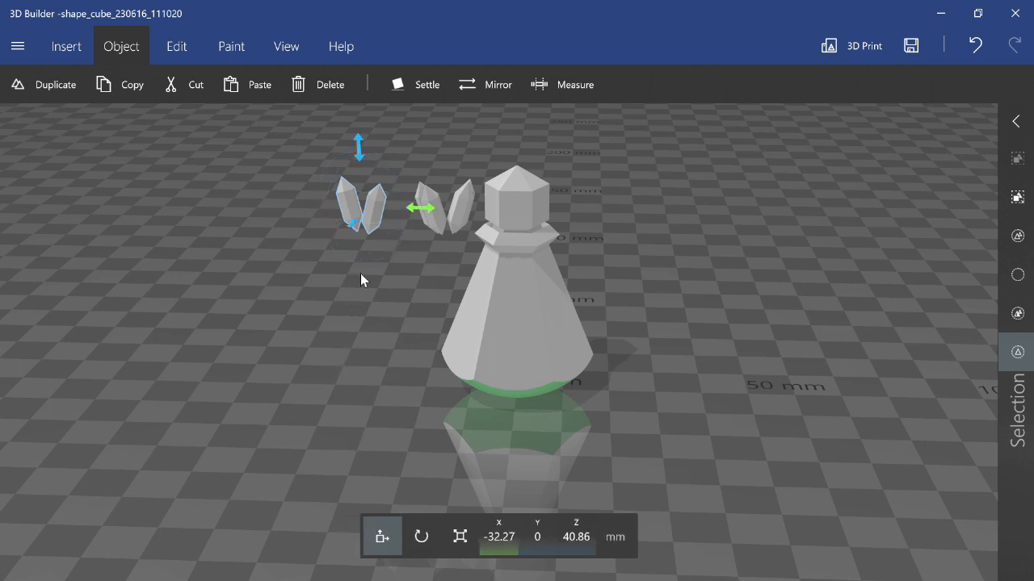
{"action": "left_click_drag", "start_coordinate": [418, 220], "coordinate": [503, 227]}
{"action": "right_click_drag", "start_coordinate": [369, 214], "coordinate": [342, 378]}
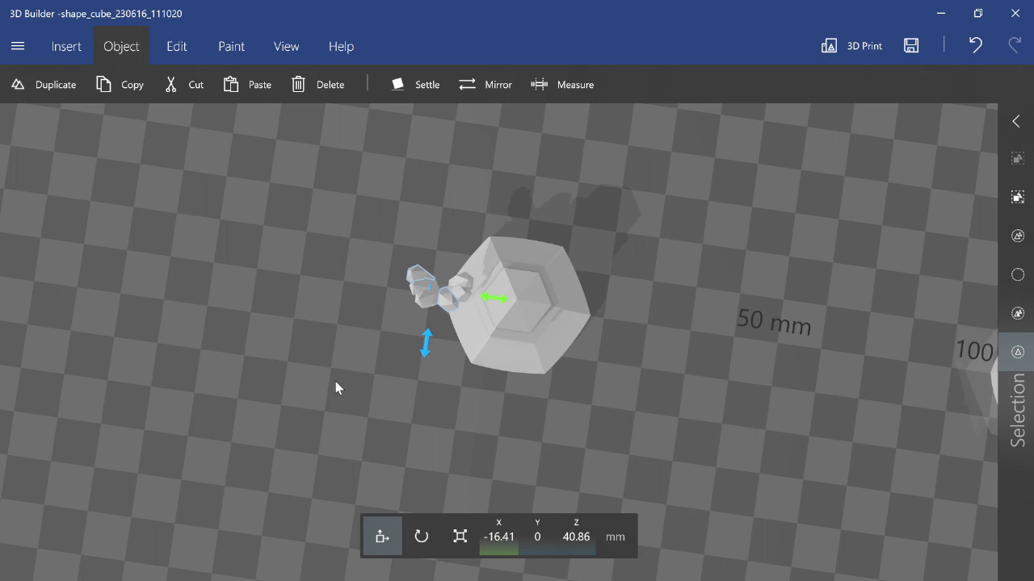
Step: Undo the last move of the spike pair and set its X position to -60 mm
{"action": "key", "text": "ctrl+z"}
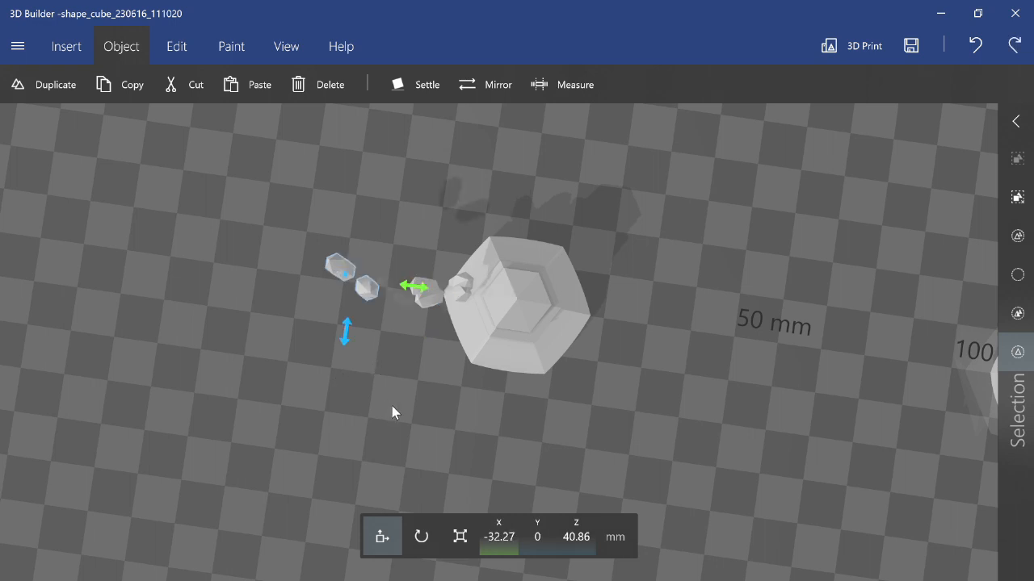
{"action": "type", "text": "6"}
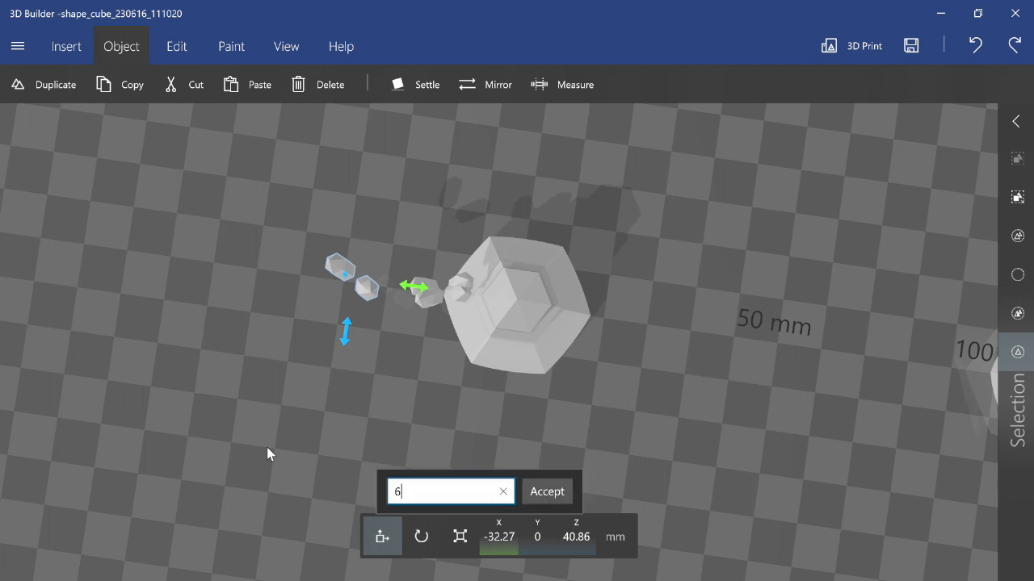
{"action": "key", "text": "BackSpace"}
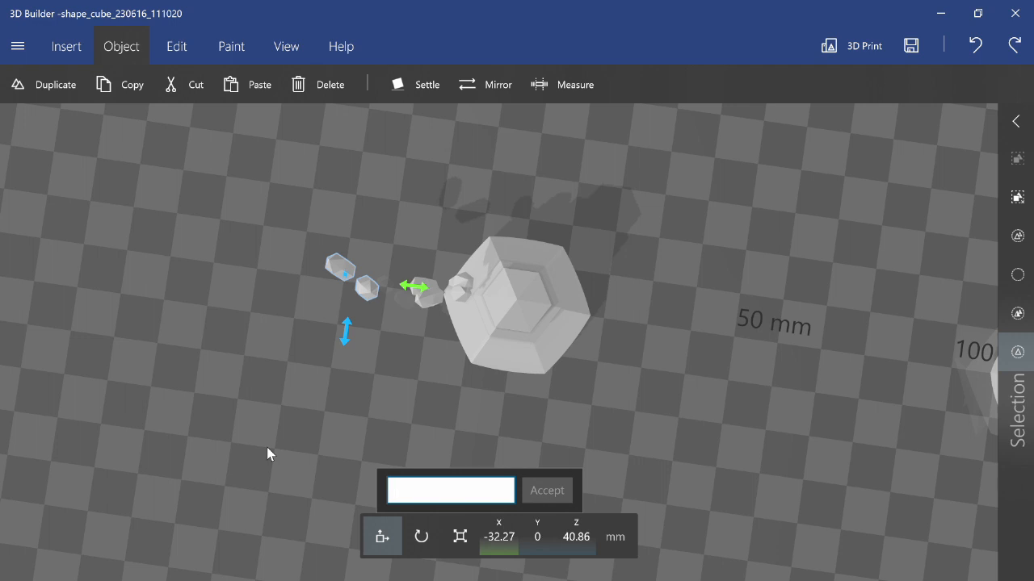
{"action": "type", "text": "-60"}
{"action": "key", "text": "Return"}
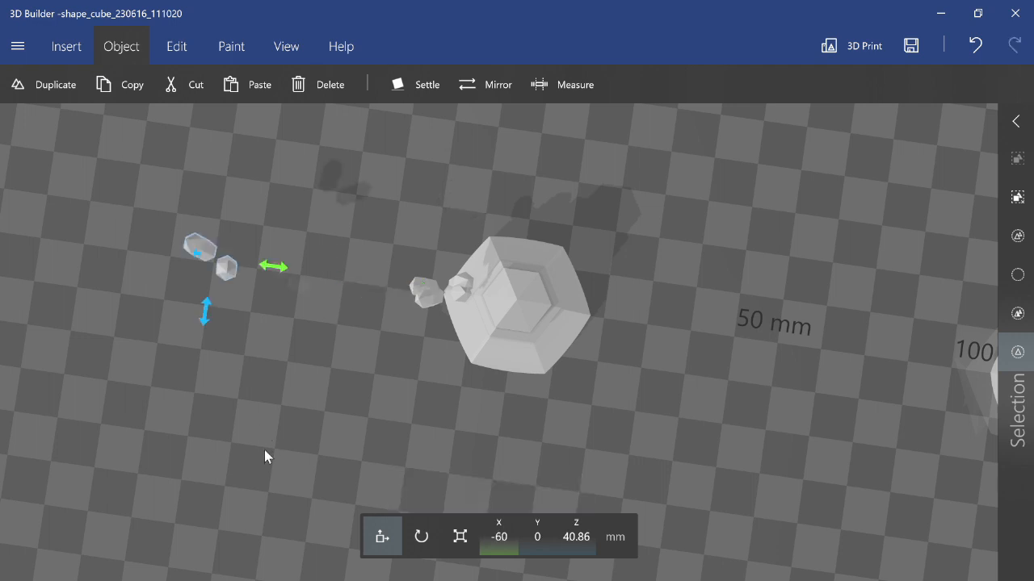
Step: Undo the extra spike pair and the earlier moves, back to the 30-degree copy standing apart from the original pair
{"action": "key", "text": "ctrl+z"}
{"action": "key", "text": "ctrl+z"}
{"action": "key", "text": "ctrl+z"}
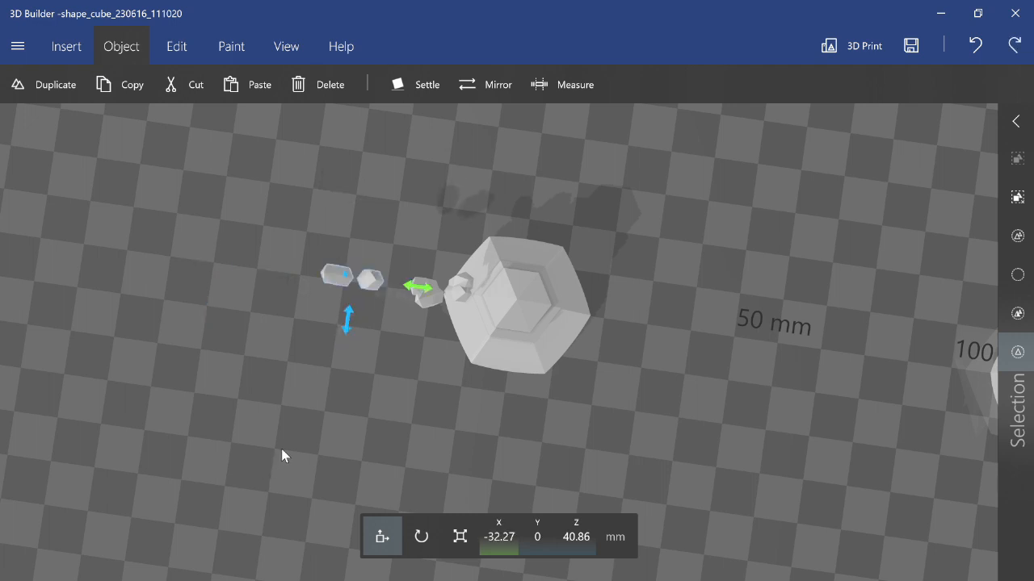
{"action": "key", "text": "ctrl+y"}
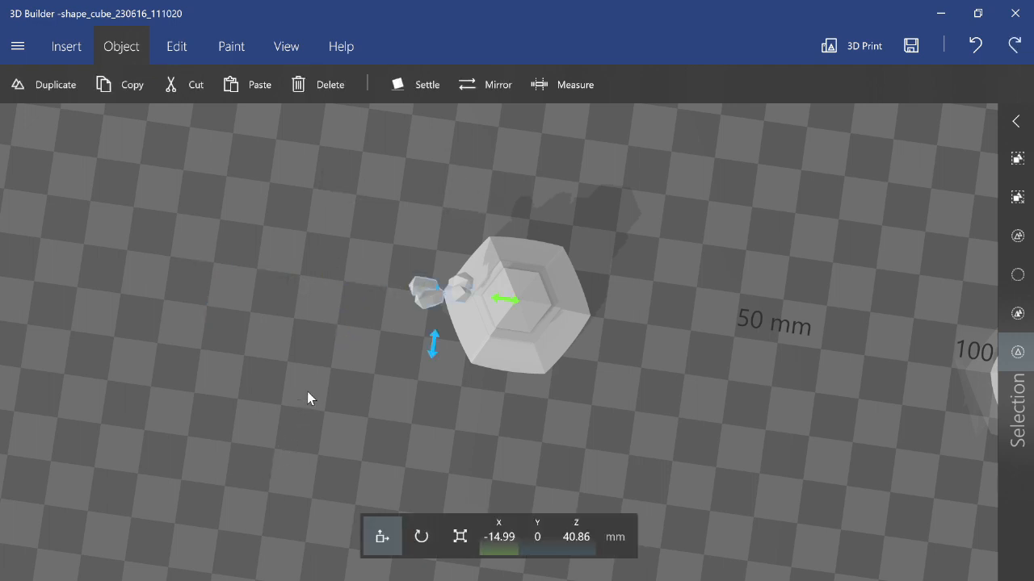
{"action": "key", "text": "ctrl+y"}
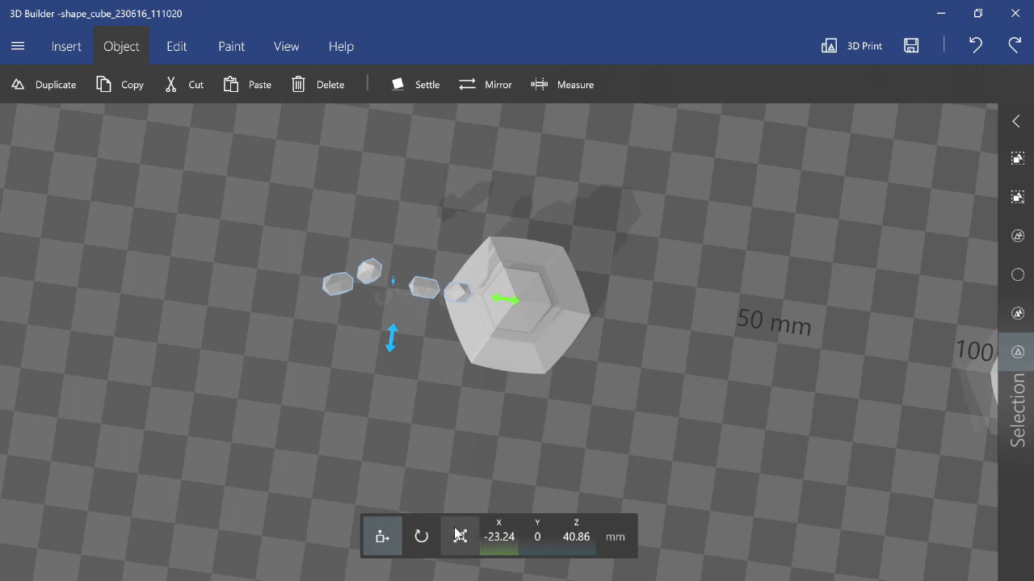
Step: Set the duplicated spike pair's yaw to 60 degrees and move it onto the original pair at X -14.99 mm
{"action": "left_click", "coordinate": [421, 538]}
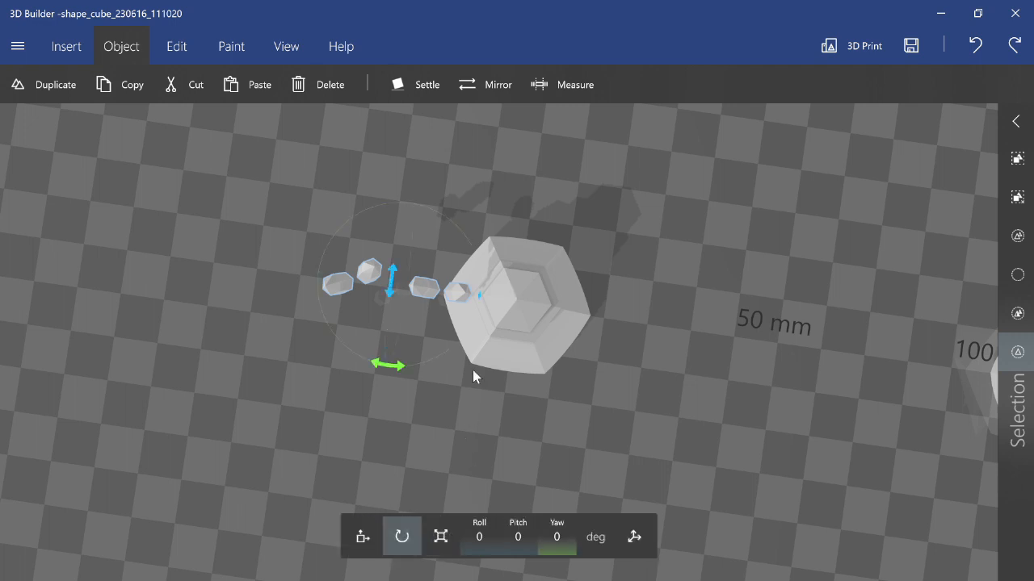
{"action": "left_click", "coordinate": [456, 293]}
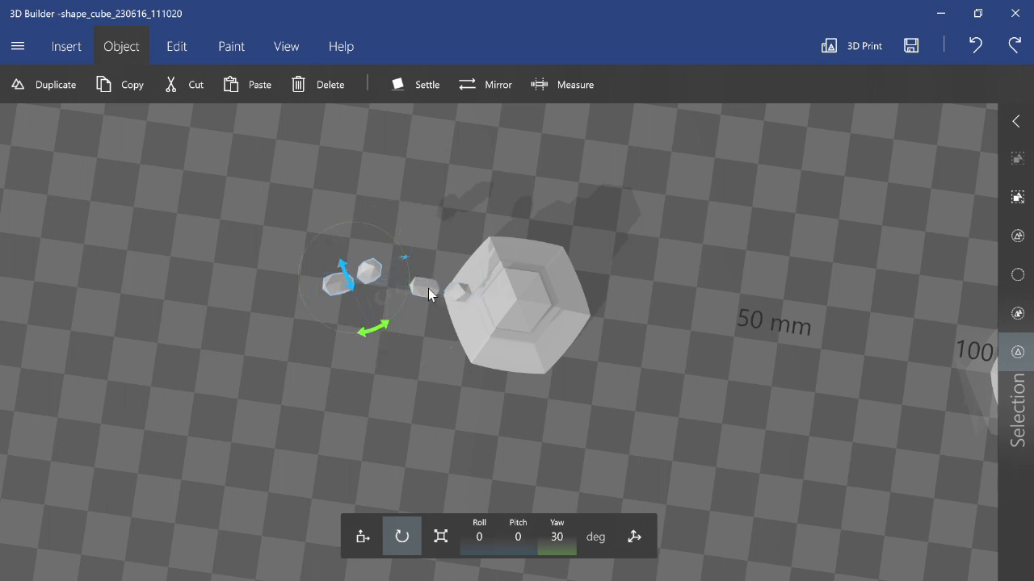
{"action": "type", "text": "60"}
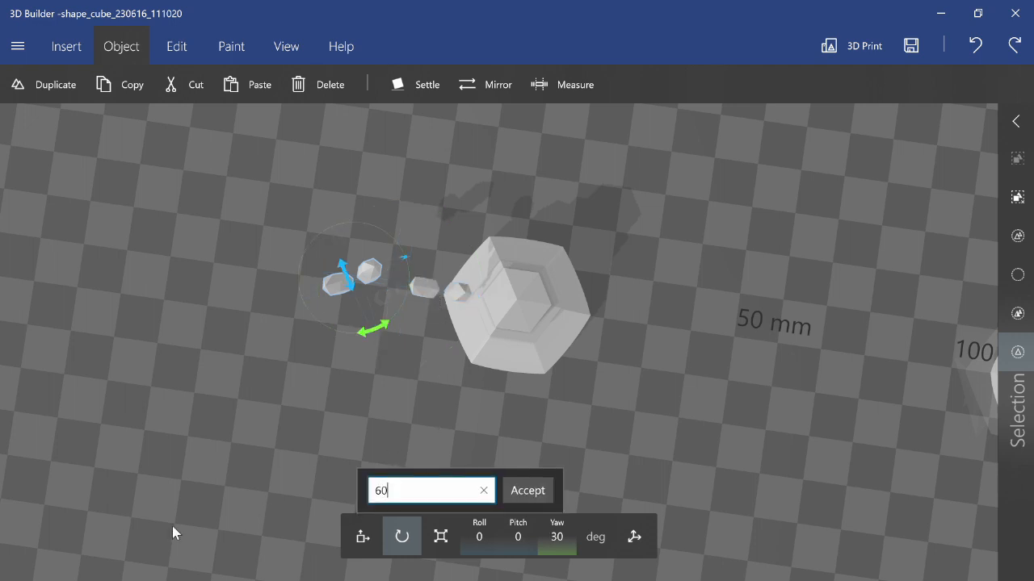
{"action": "key", "text": "Return"}
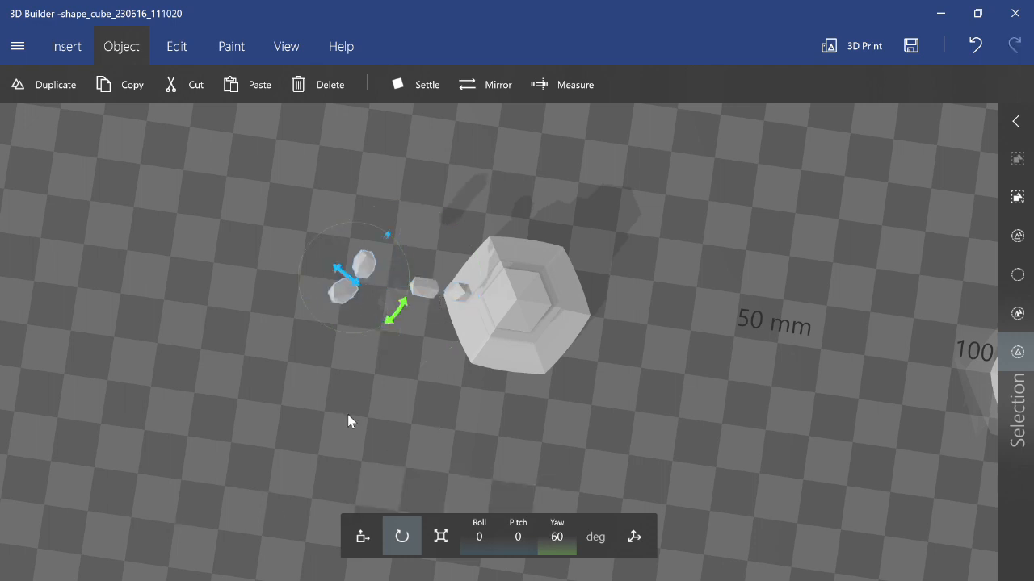
{"action": "left_click", "coordinate": [362, 537]}
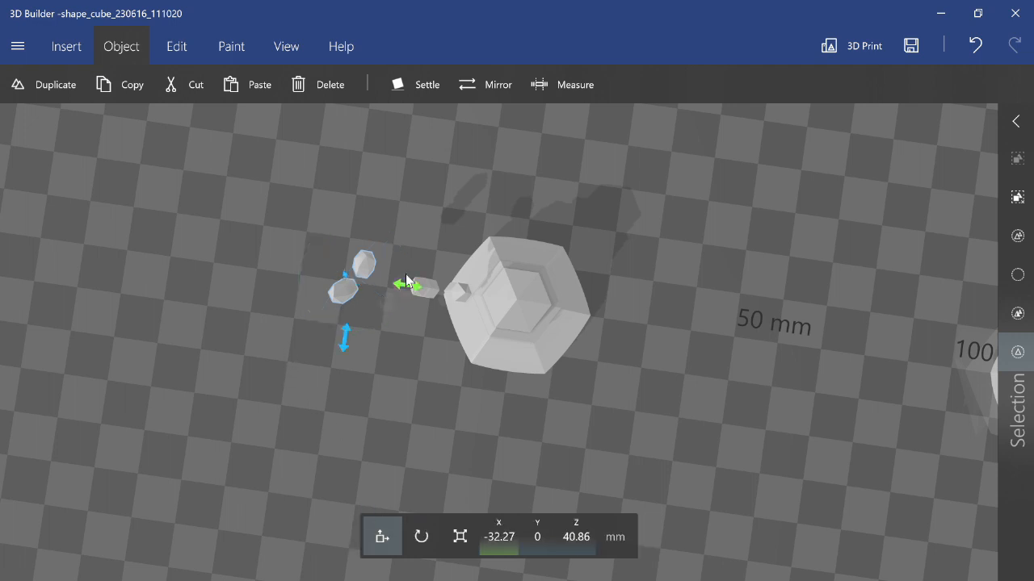
{"action": "left_click_drag", "start_coordinate": [405, 286], "coordinate": [488, 298]}
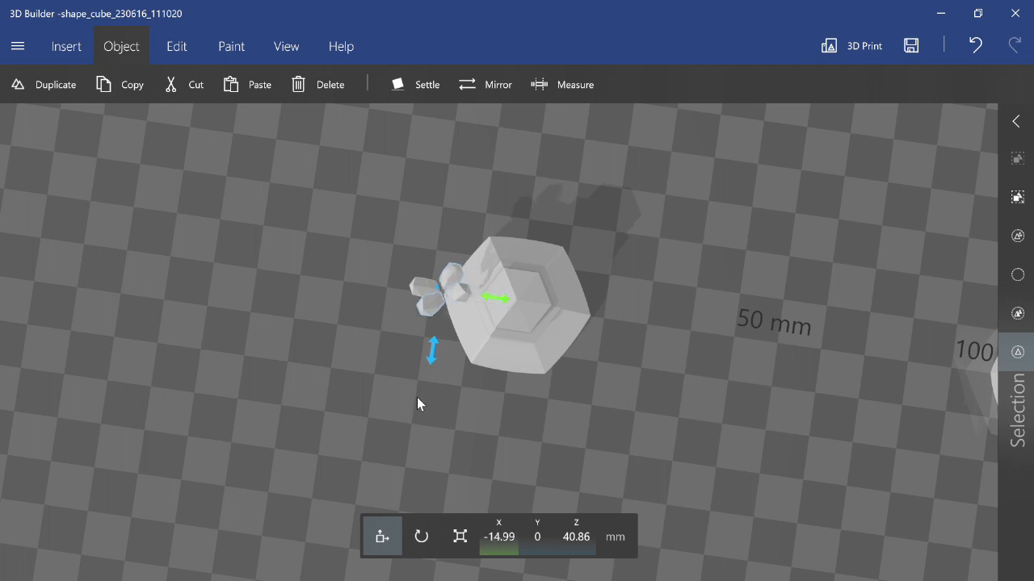
Step: Try to centre the rotated spikes on the piece by setting their X position to 0 mm
{"action": "left_click", "coordinate": [460, 298]}
{"action": "left_click", "coordinate": [458, 295]}
{"action": "type", "text": "0"}
{"action": "key", "text": "Return"}
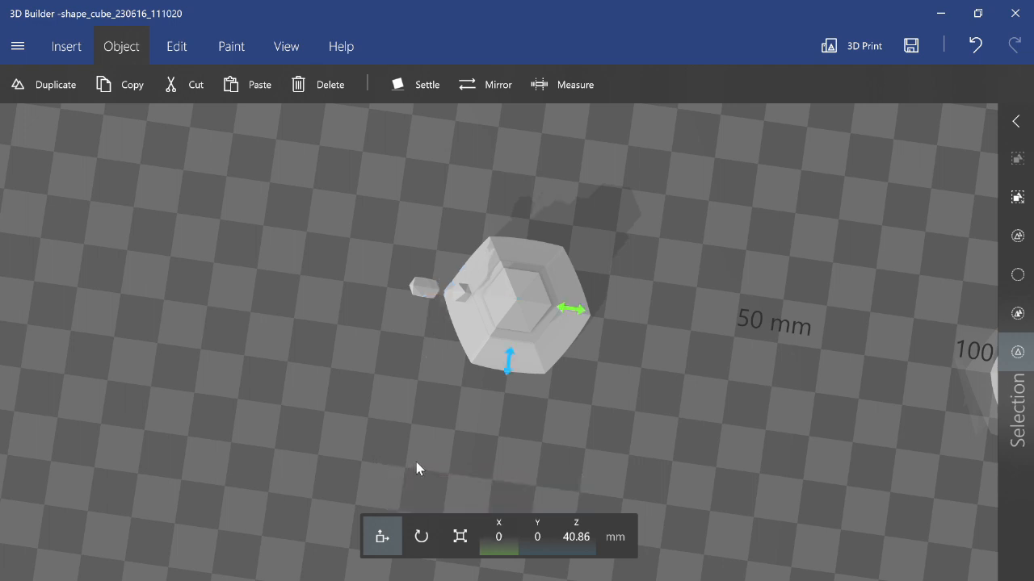
{"action": "right_click_drag", "start_coordinate": [431, 457], "coordinate": [442, 313]}
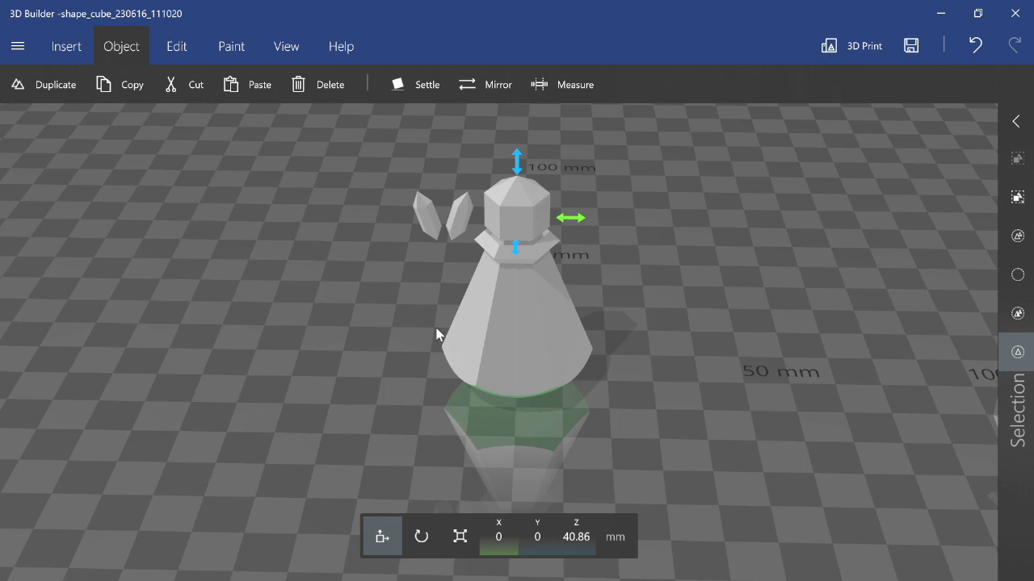
{"action": "key", "text": "ctrl+z"}
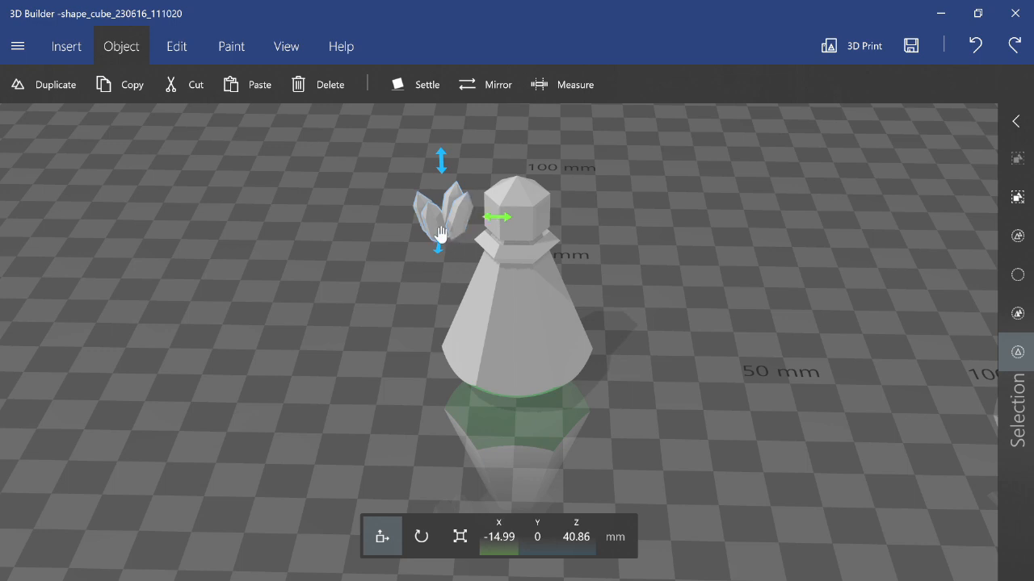
Step: Group the cone body, collar and head, and lower the group to a Z position of about 7.43 mm
{"action": "left_click", "coordinate": [469, 240]}
{"action": "left_click", "coordinate": [499, 254]}
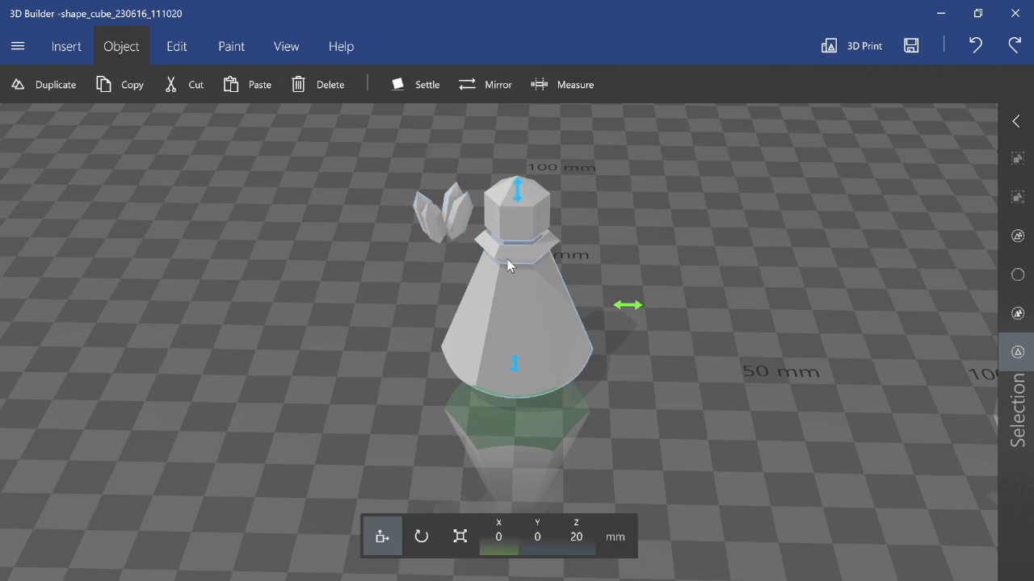
{"action": "left_click", "coordinate": [523, 230], "text": "ctrl"}
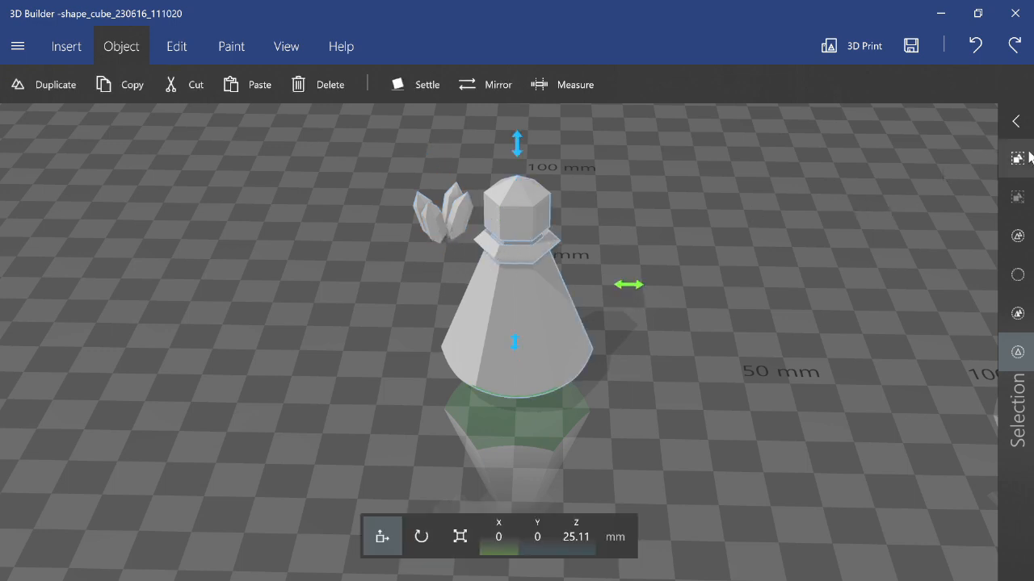
{"action": "left_click", "coordinate": [1027, 159]}
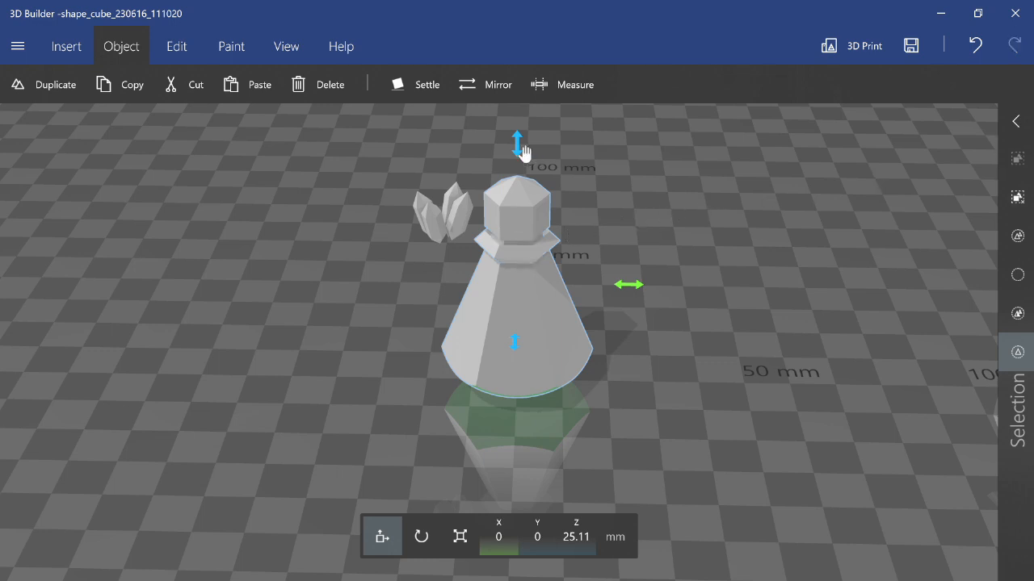
{"action": "left_click_drag", "start_coordinate": [517, 145], "coordinate": [517, 221]}
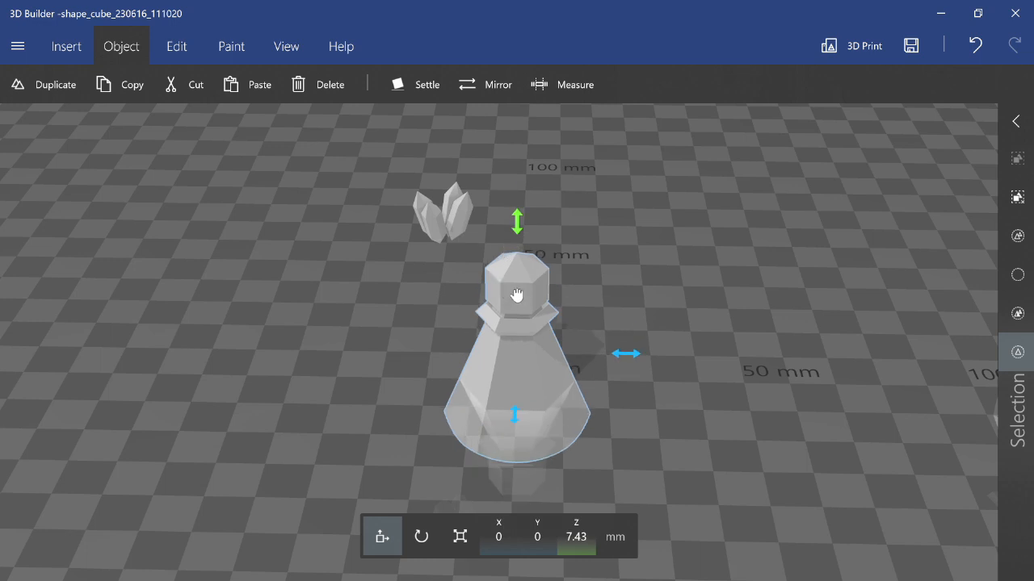
Step: Centre the original spike pair and its rotated copy over the piece by setting each pair's X position to 0 mm
{"action": "left_click", "coordinate": [475, 228]}
{"action": "left_click", "coordinate": [464, 217]}
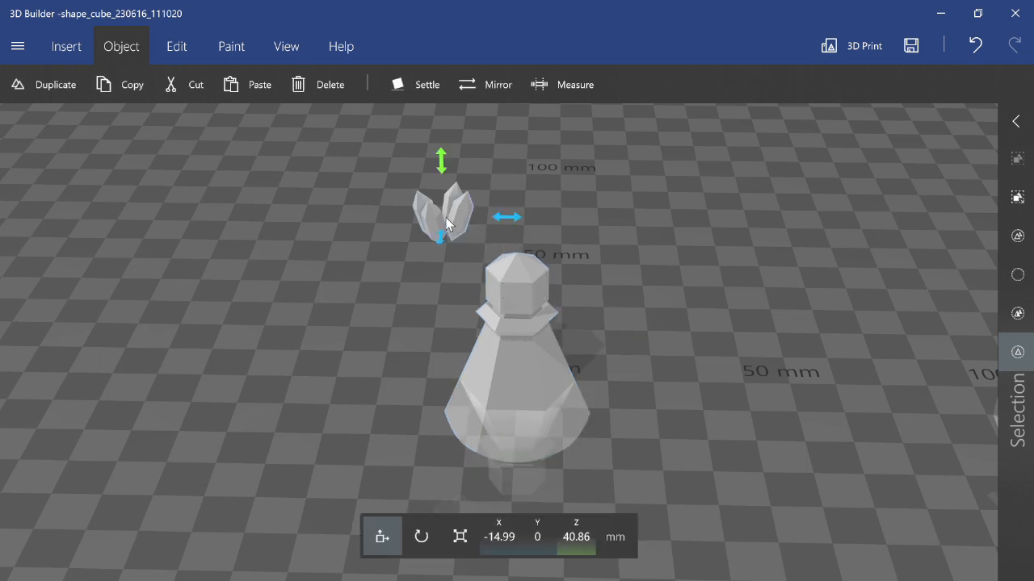
{"action": "left_click", "coordinate": [514, 537]}
{"action": "type", "text": "0"}
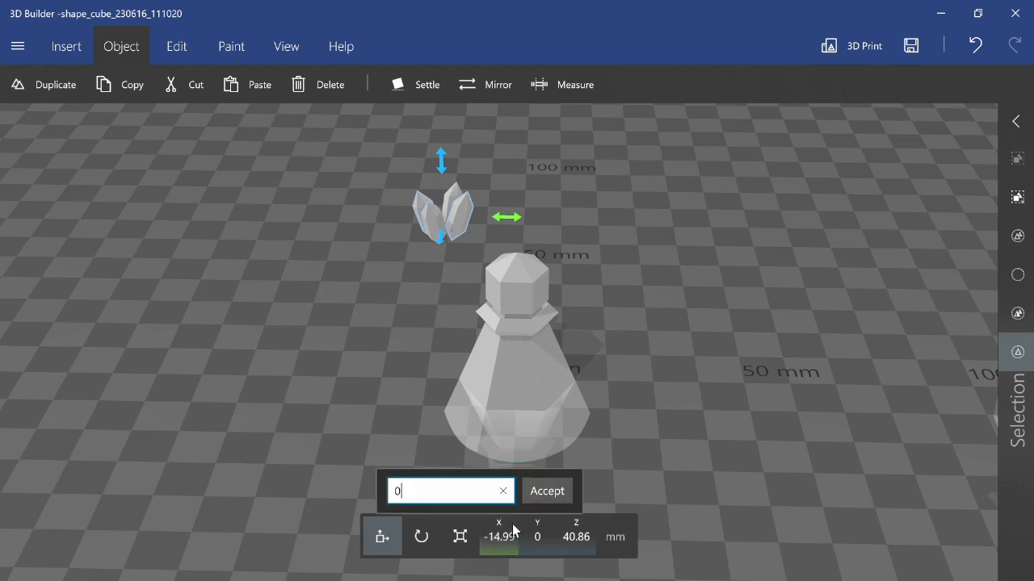
{"action": "key", "text": "Return"}
{"action": "left_click", "coordinate": [452, 197]}
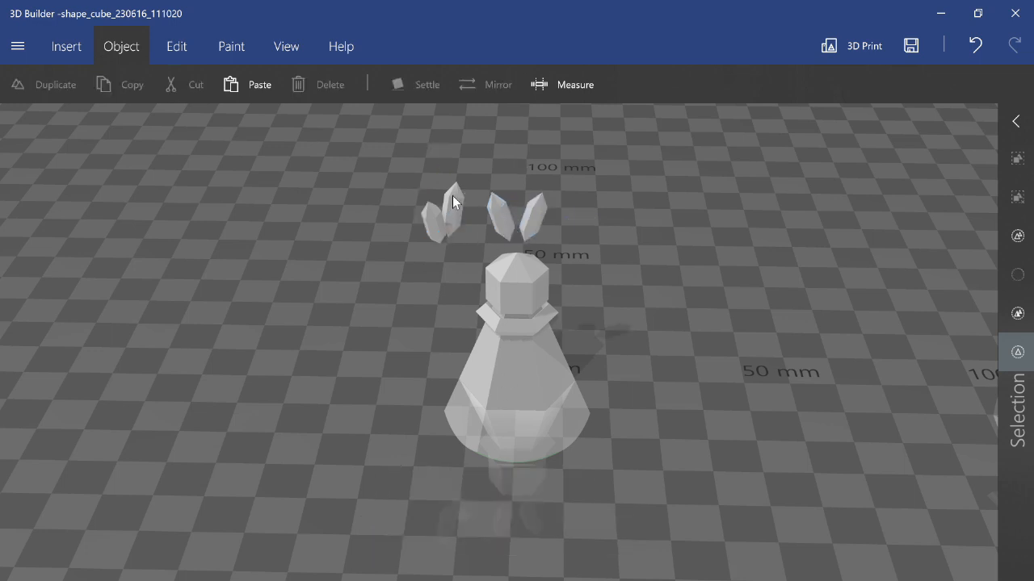
{"action": "type", "text": "0"}
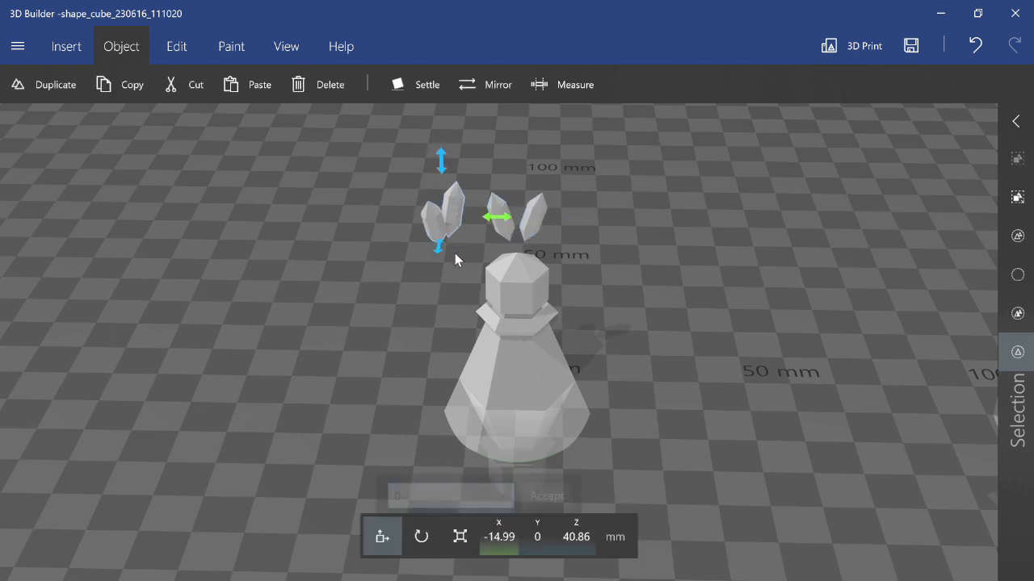
{"action": "key", "text": "Return"}
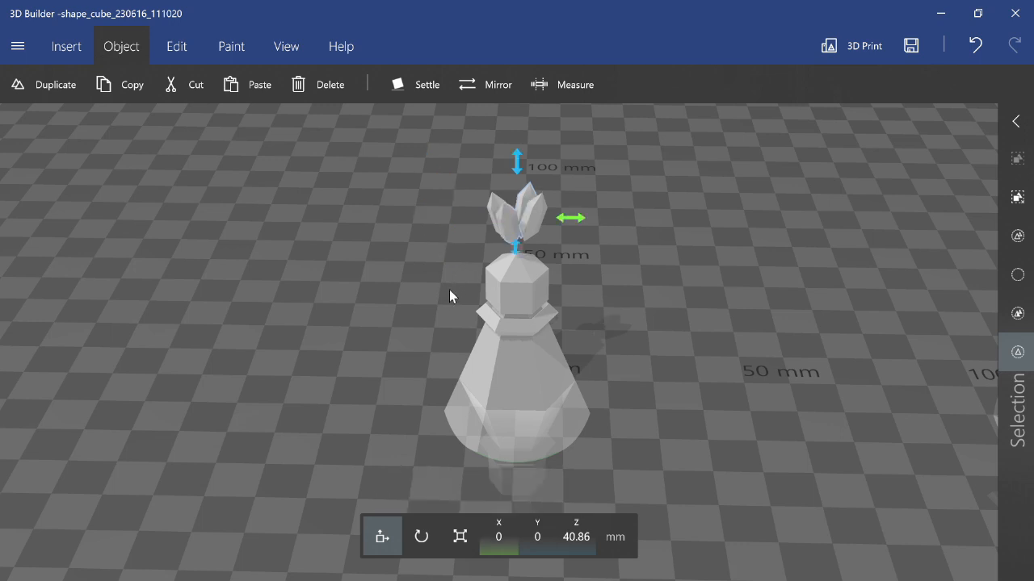
Step: Paste another spike pair, set its yaw to -60 degrees and its X position to 0 mm to complete the crown
{"action": "key", "text": "ctrl+z"}
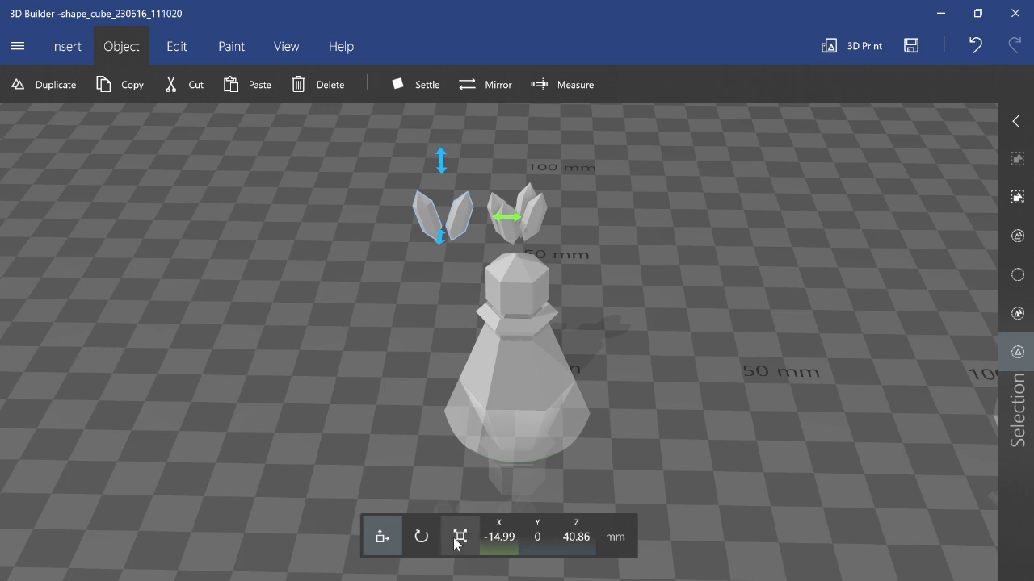
{"action": "left_click", "coordinate": [421, 537]}
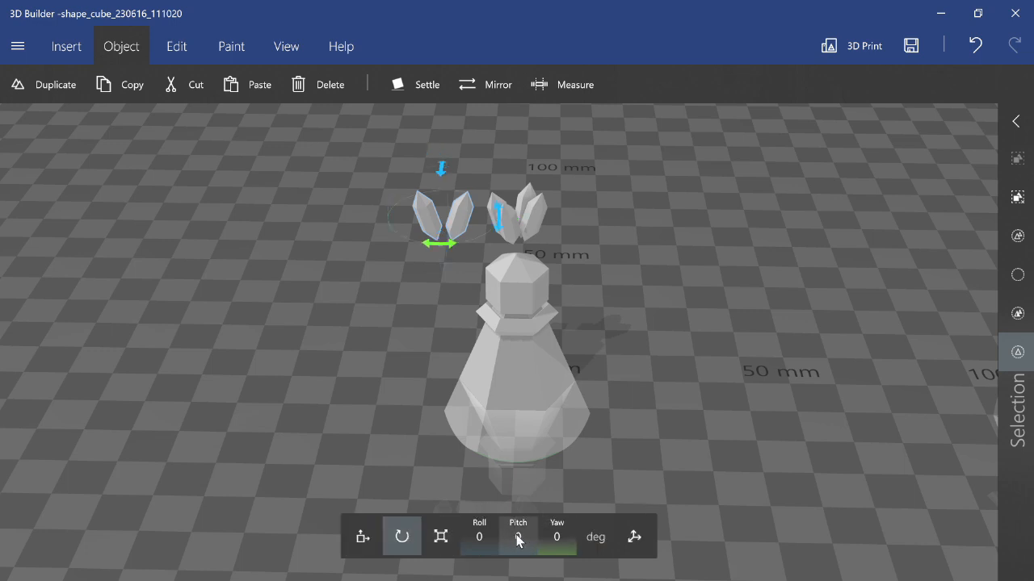
{"action": "type", "text": "-60"}
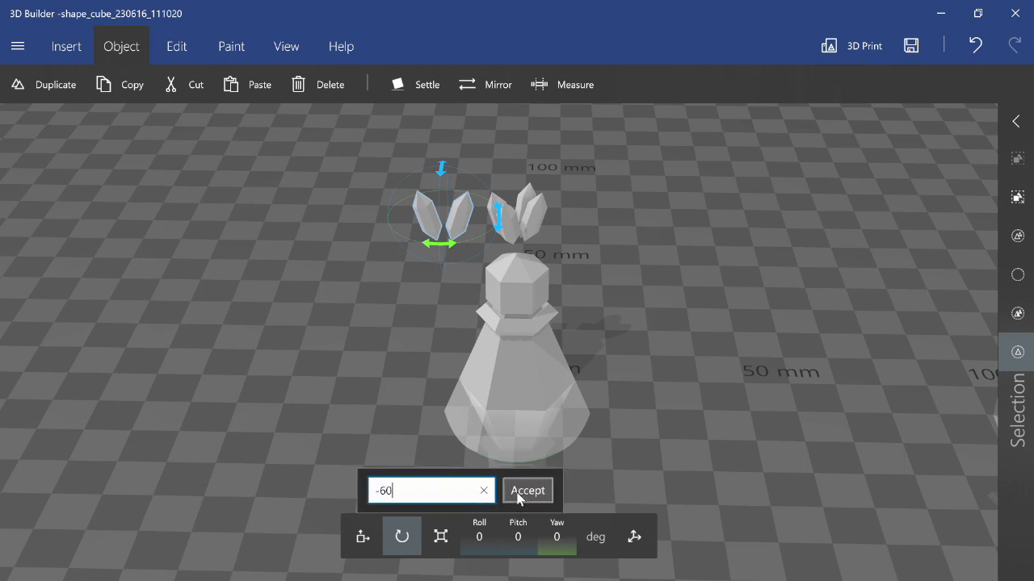
{"action": "left_click", "coordinate": [519, 492]}
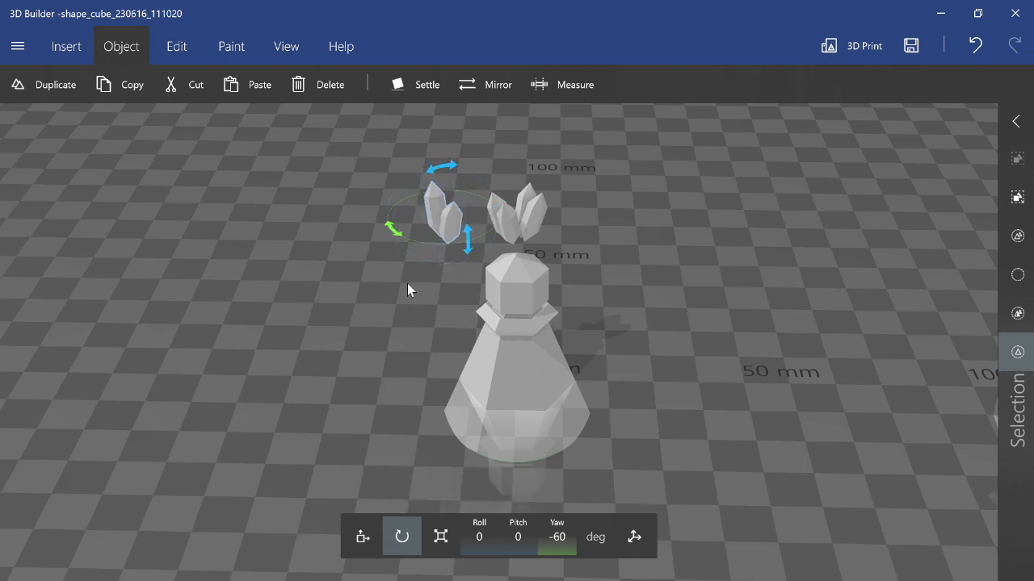
{"action": "left_click", "coordinate": [365, 537]}
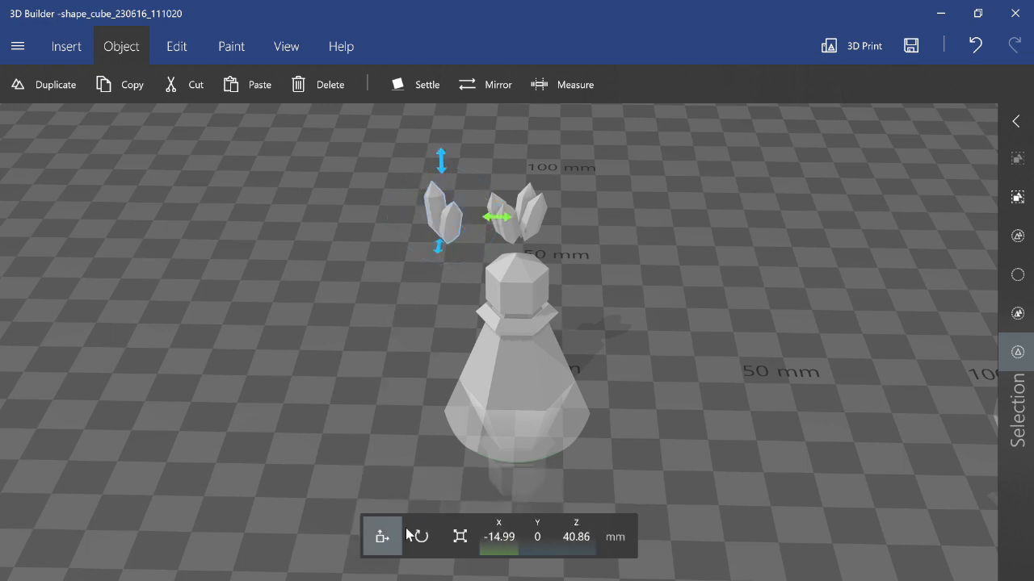
{"action": "type", "text": "0"}
{"action": "key", "text": "Return"}
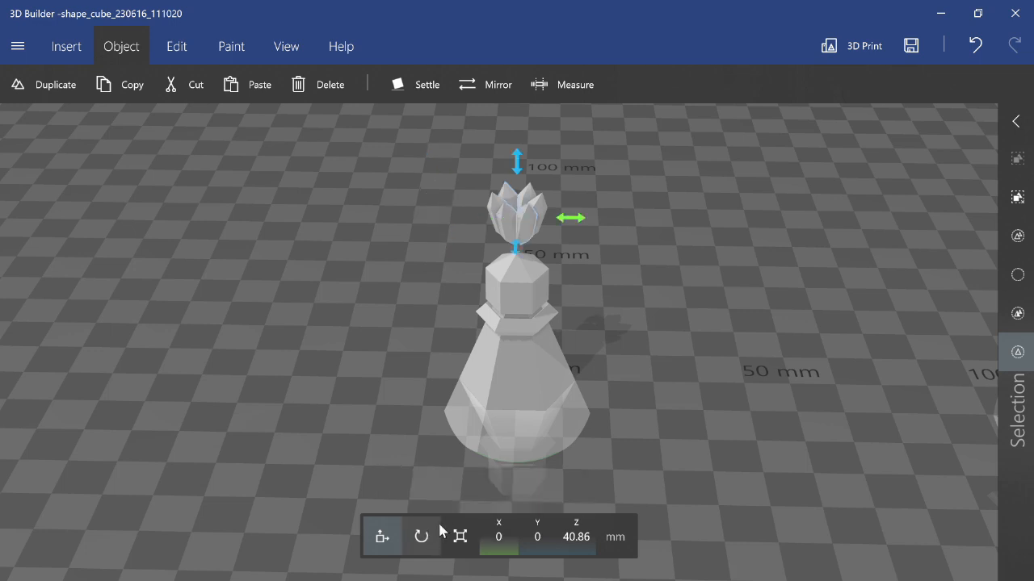
Step: Select all three spike pairs as one crown and raise it well clear of the head
{"action": "left_click", "coordinate": [506, 219]}
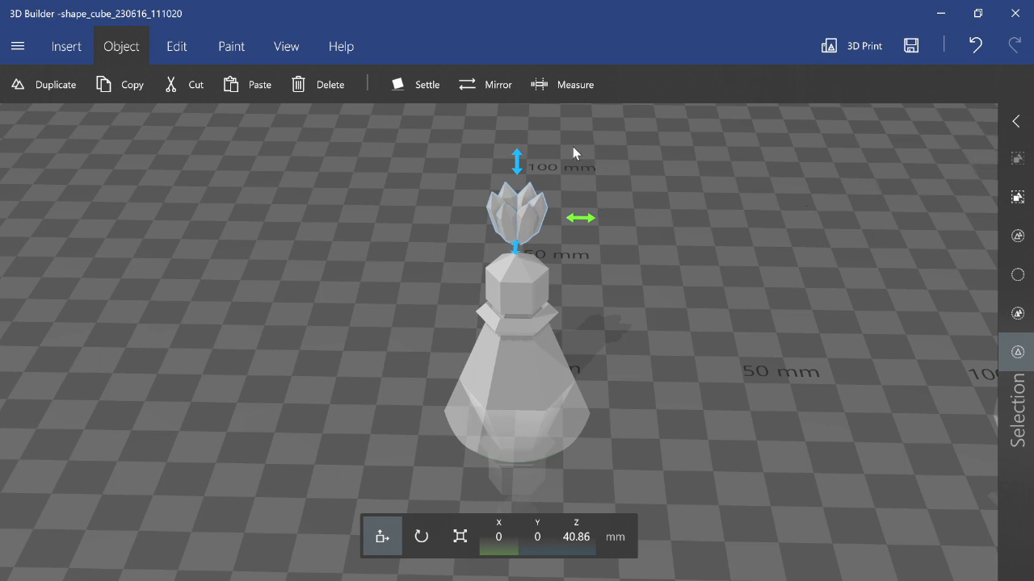
{"action": "left_click_drag", "start_coordinate": [515, 166], "coordinate": [528, 135]}
{"action": "left_click", "coordinate": [530, 163]}
Step: Raise the grouped cone body, collar and head to a Z position of about 25.49 mm, standing on the grid
{"action": "left_click", "coordinate": [536, 263]}
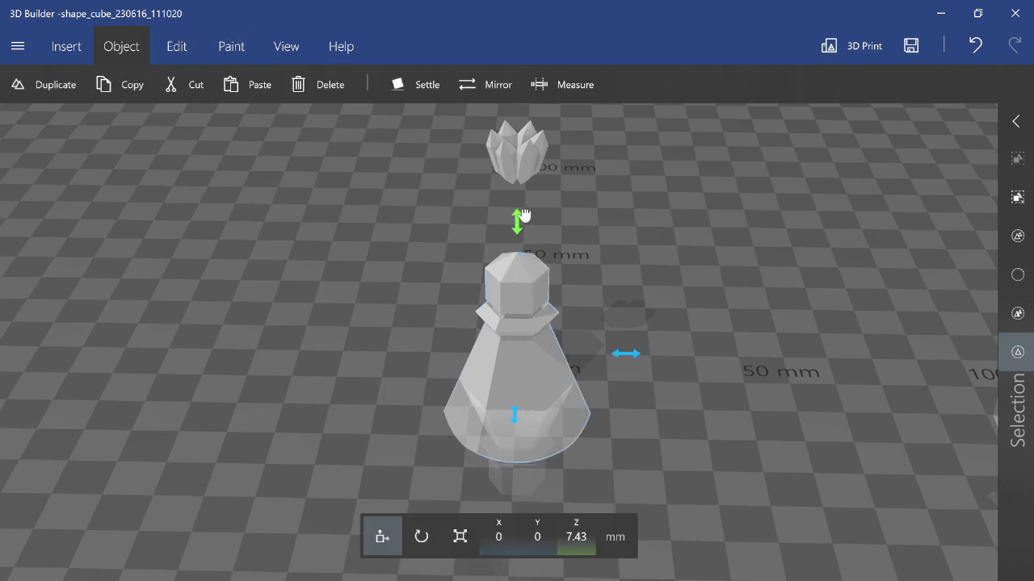
{"action": "left_click_drag", "start_coordinate": [523, 214], "coordinate": [523, 168]}
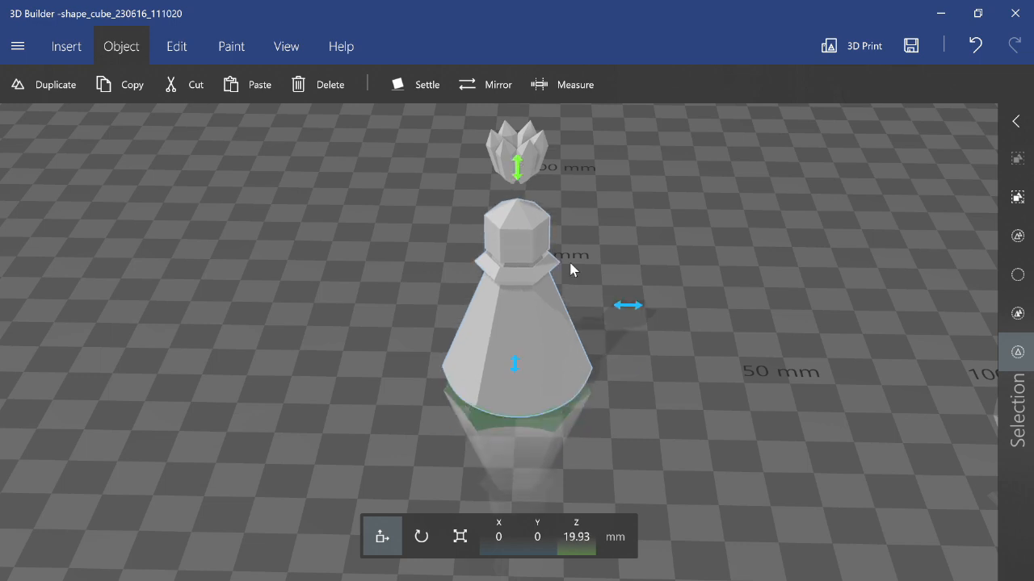
{"action": "left_click_drag", "start_coordinate": [624, 390], "coordinate": [583, 380]}
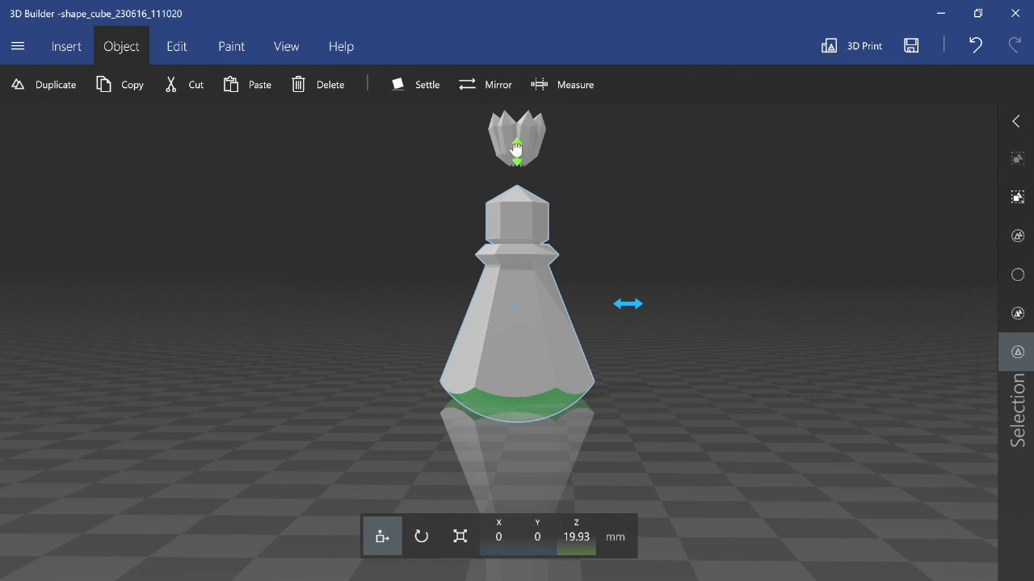
{"action": "left_click_drag", "start_coordinate": [516, 148], "coordinate": [523, 125]}
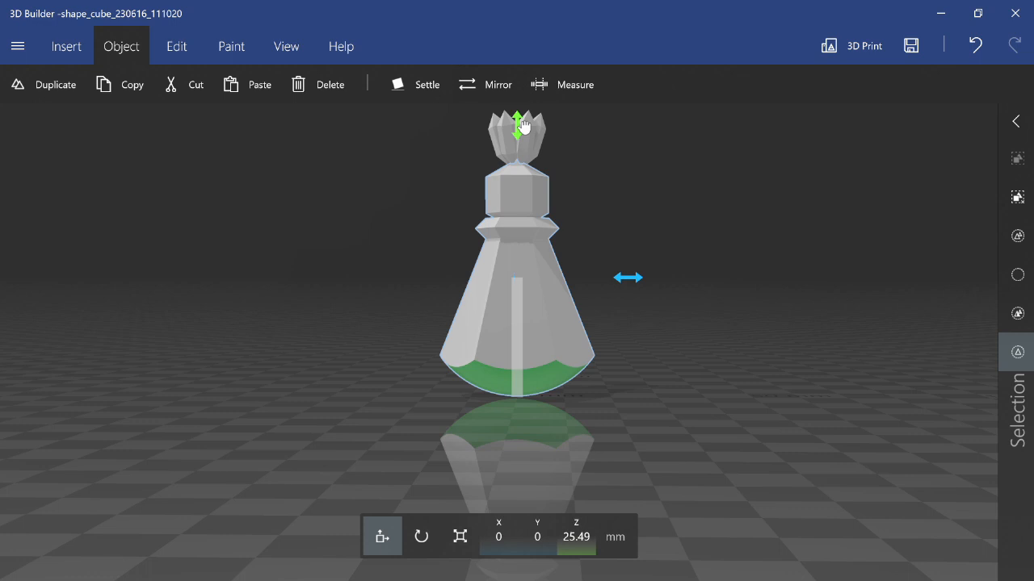
{"action": "left_click", "coordinate": [503, 313]}
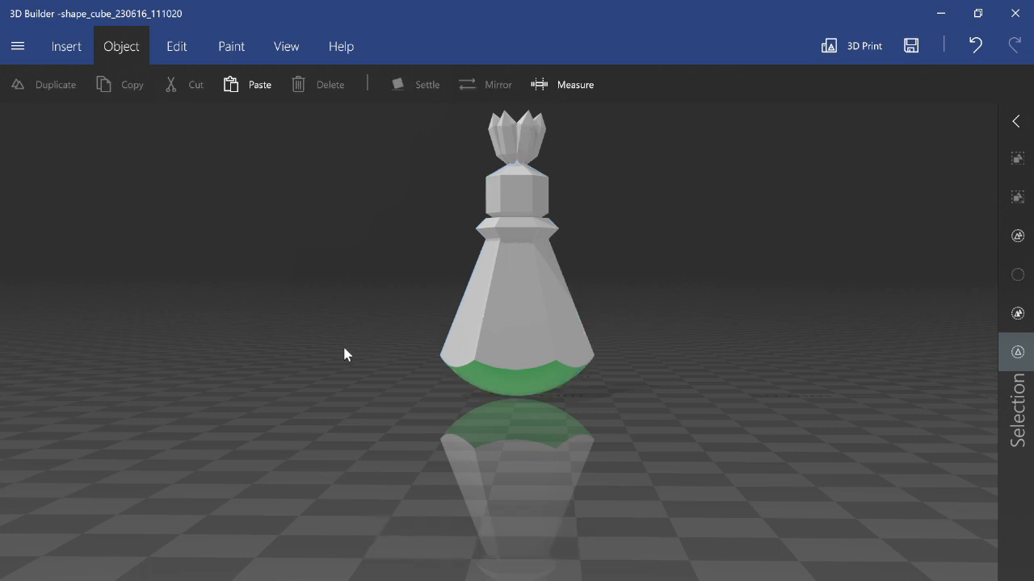
Step: Lower the spike crown onto the head to a Z position of about 48.1 mm and group it with the body
{"action": "left_click", "coordinate": [516, 178]}
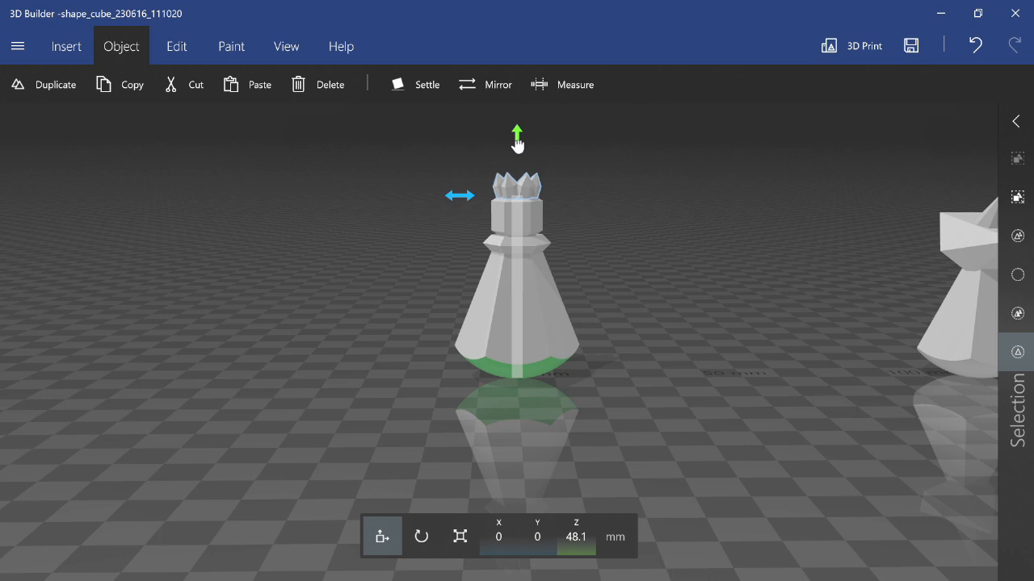
{"action": "left_click_drag", "start_coordinate": [543, 198], "coordinate": [547, 272]}
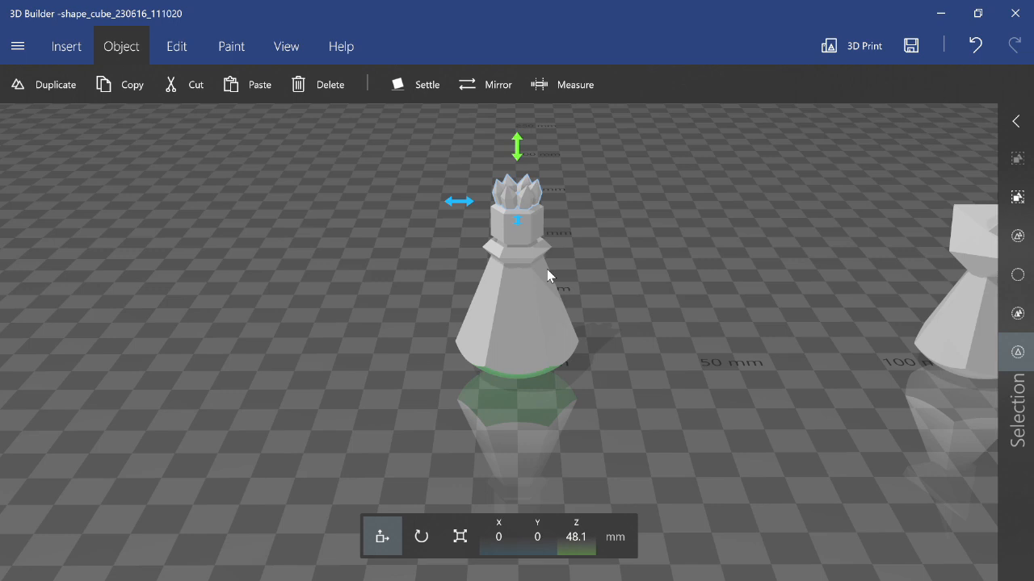
{"action": "left_click", "coordinate": [546, 269]}
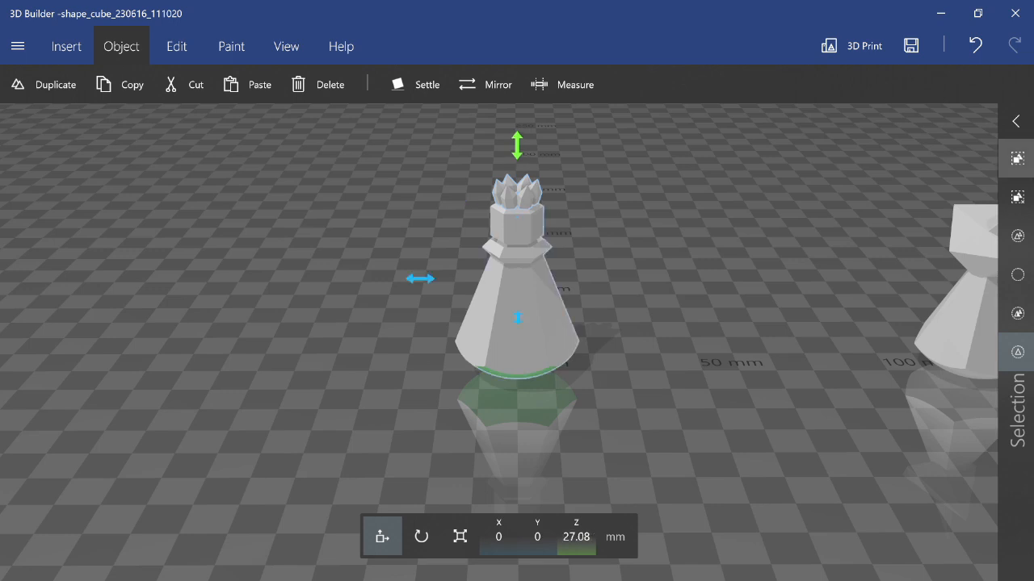
{"action": "left_click", "coordinate": [521, 279]}
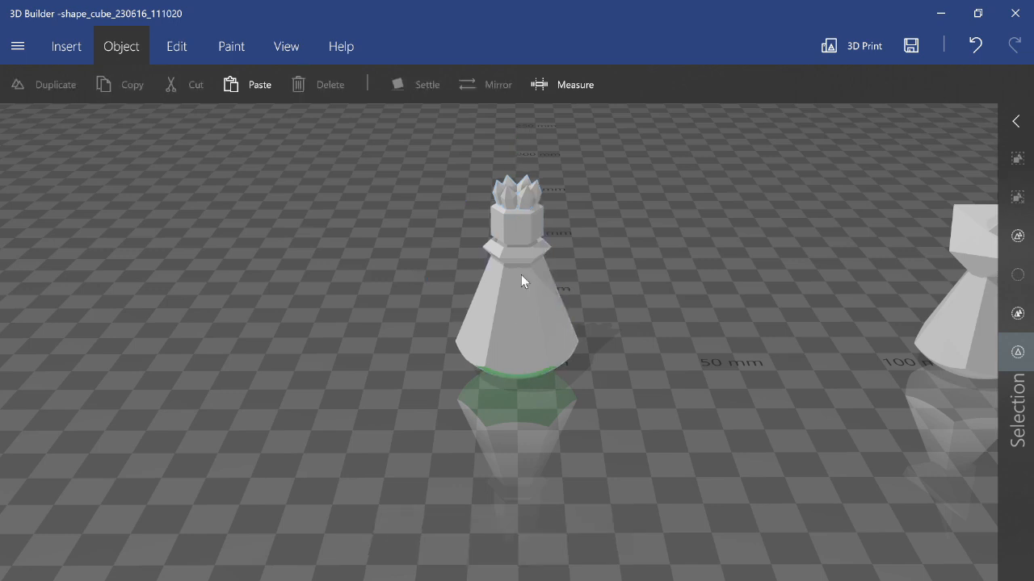
Step: Paint the entire crowned piece light grey, including its green base
{"action": "scroll", "coordinate": [521, 278], "scroll_direction": "down", "scroll_amount": 2}
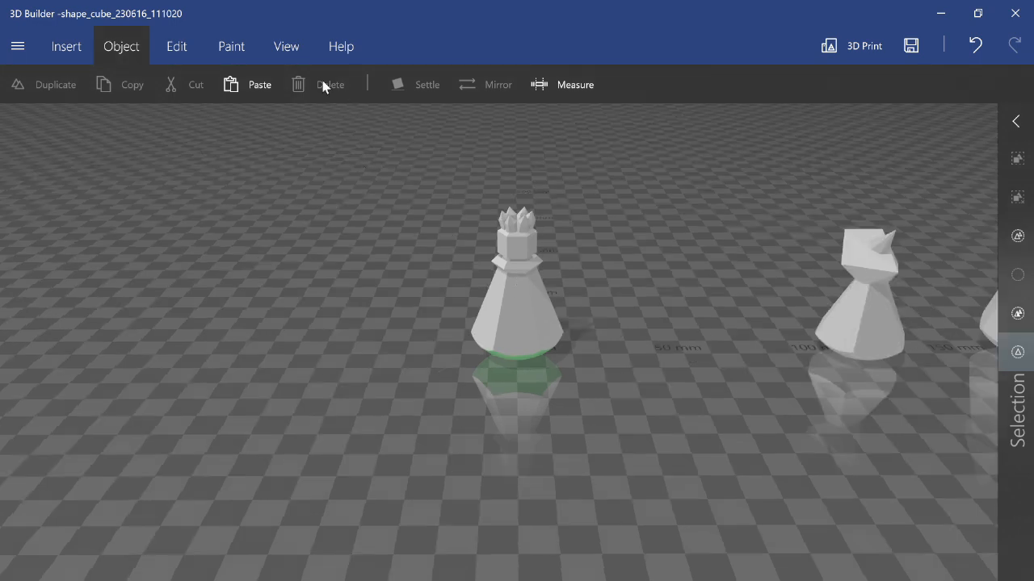
{"action": "left_click", "coordinate": [223, 51]}
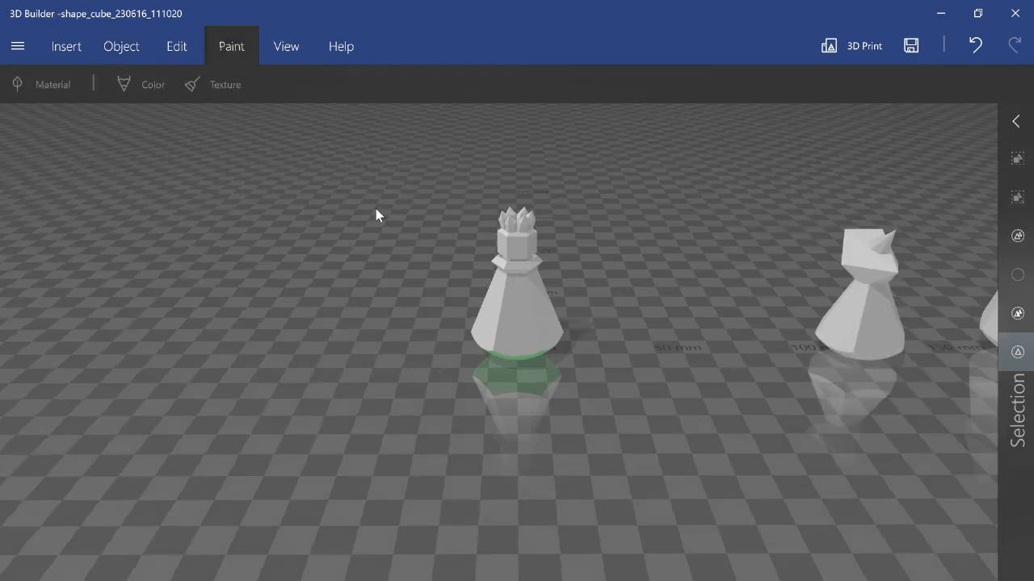
{"action": "left_click", "coordinate": [541, 310]}
{"action": "left_click", "coordinate": [143, 89]}
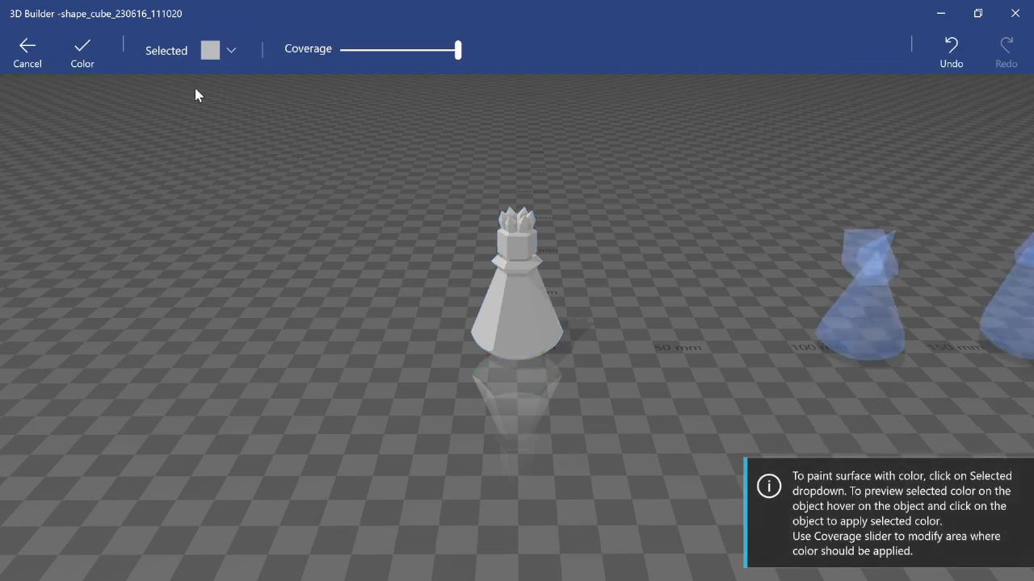
{"action": "left_click", "coordinate": [82, 50]}
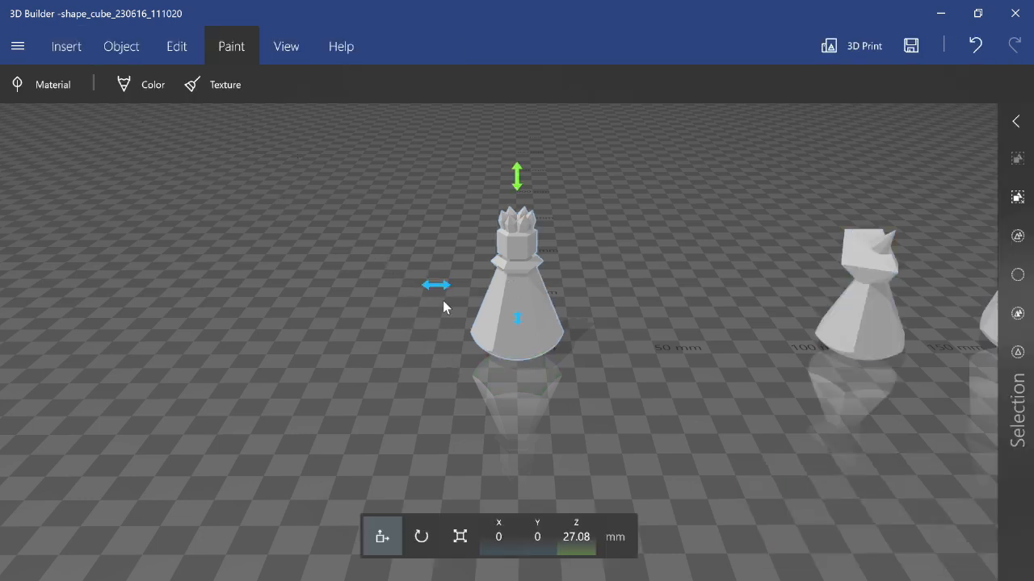
Step: Move the crowned piece along X beside the knight-like piece, and shift both towards the other pieces
{"action": "left_click_drag", "start_coordinate": [437, 291], "coordinate": [672, 355]}
{"action": "left_click", "coordinate": [850, 320], "text": "ctrl"}
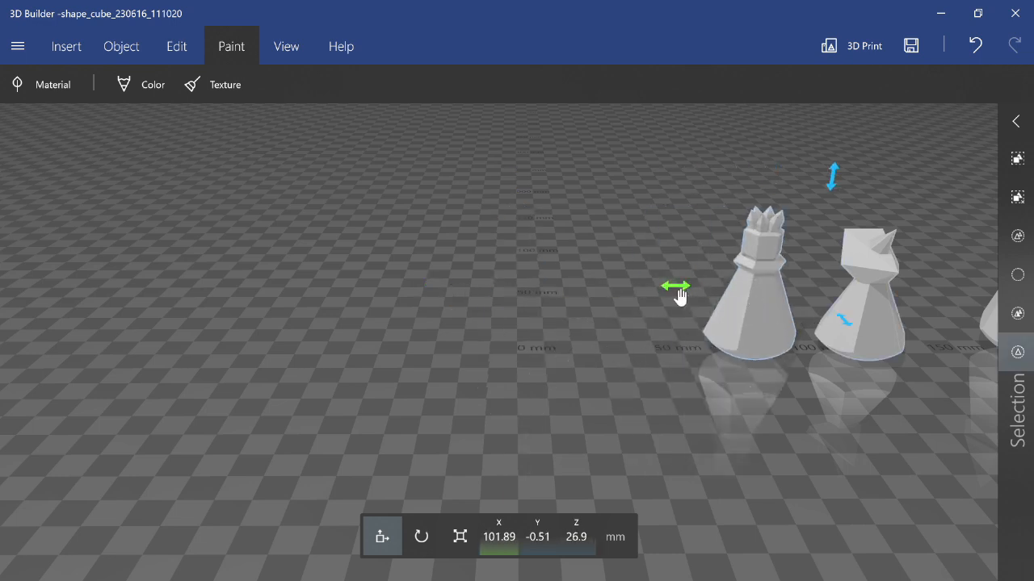
{"action": "left_click_drag", "start_coordinate": [680, 294], "coordinate": [734, 299]}
Step: Select every chess piece and set the row's X position to 0 mm
{"action": "left_click", "coordinate": [981, 250]}
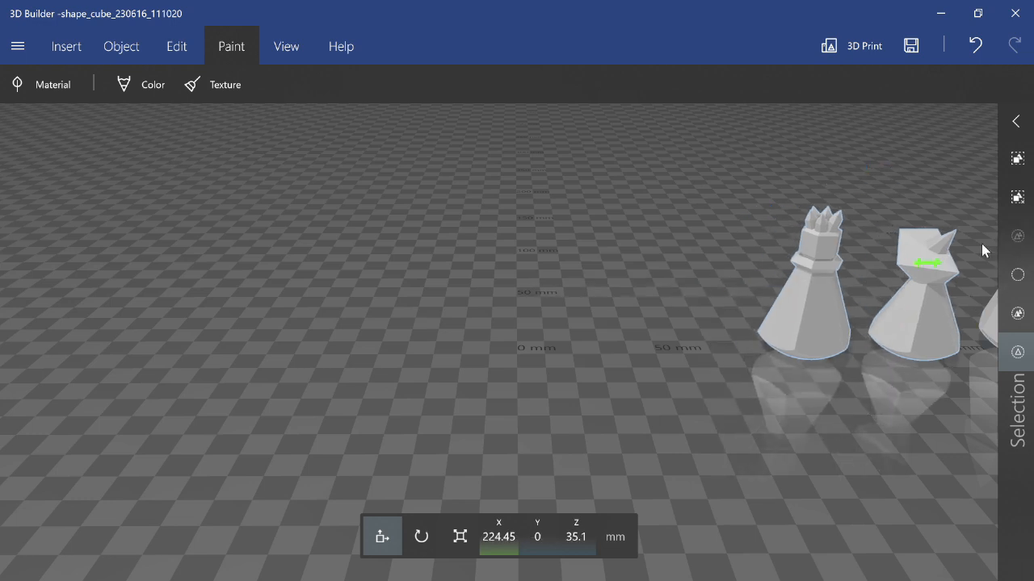
{"action": "type", "text": "0"}
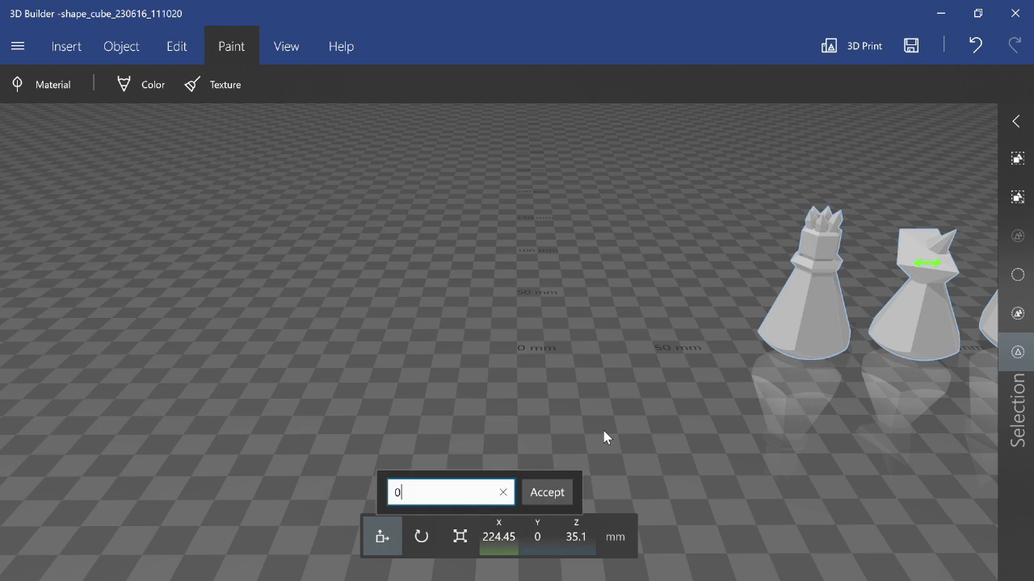
{"action": "key", "text": "Return"}
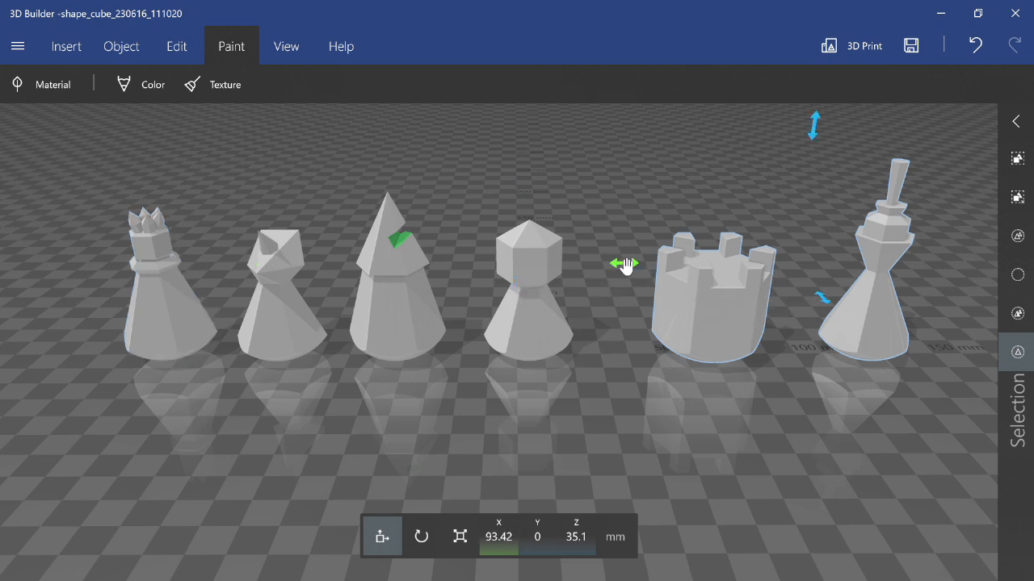
Step: Move the rook and the rod-topped piece along X towards the pawn, then bring the rod-topped piece closer to the rook
{"action": "left_click_drag", "start_coordinate": [624, 265], "coordinate": [578, 264]}
{"action": "left_click", "coordinate": [649, 298]}
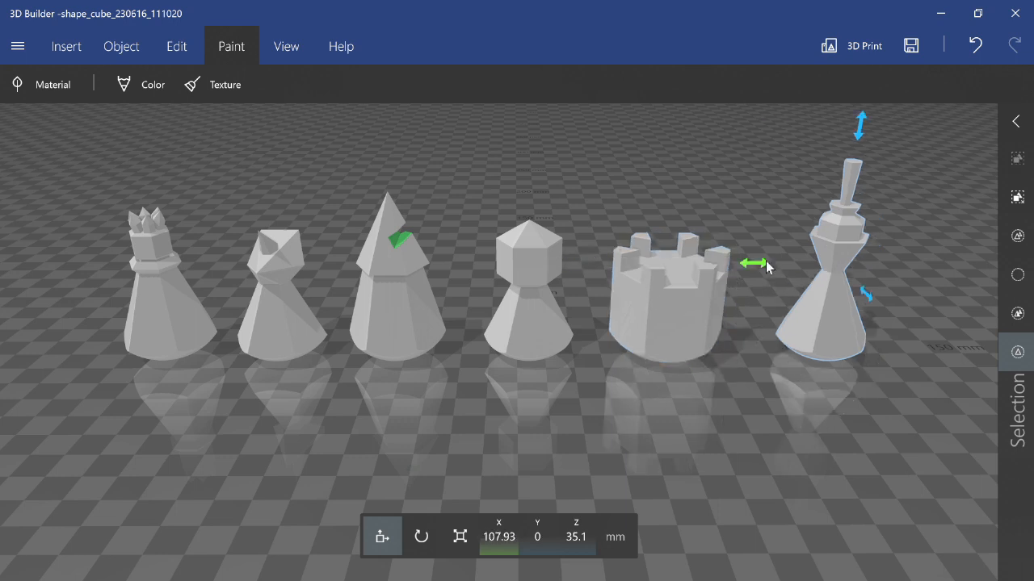
{"action": "left_click_drag", "start_coordinate": [750, 266], "coordinate": [731, 264]}
{"action": "left_click", "coordinate": [928, 306]}
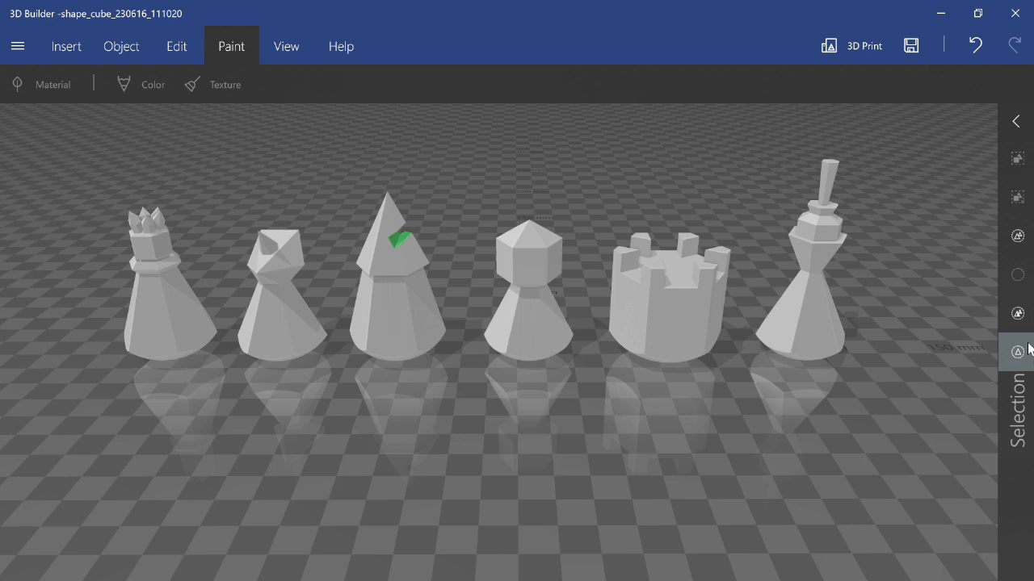
Step: Recentre the tightened row of six pieces at X 0 mm, centre the view on it and clear the selection
{"action": "left_click", "coordinate": [1017, 313]}
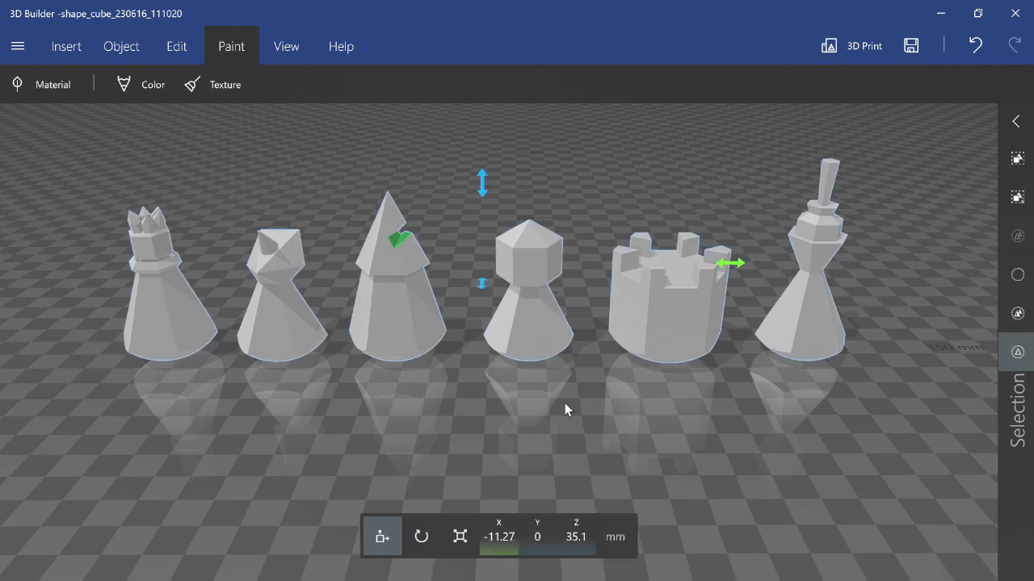
{"action": "type", "text": "0"}
{"action": "key", "text": "Return"}
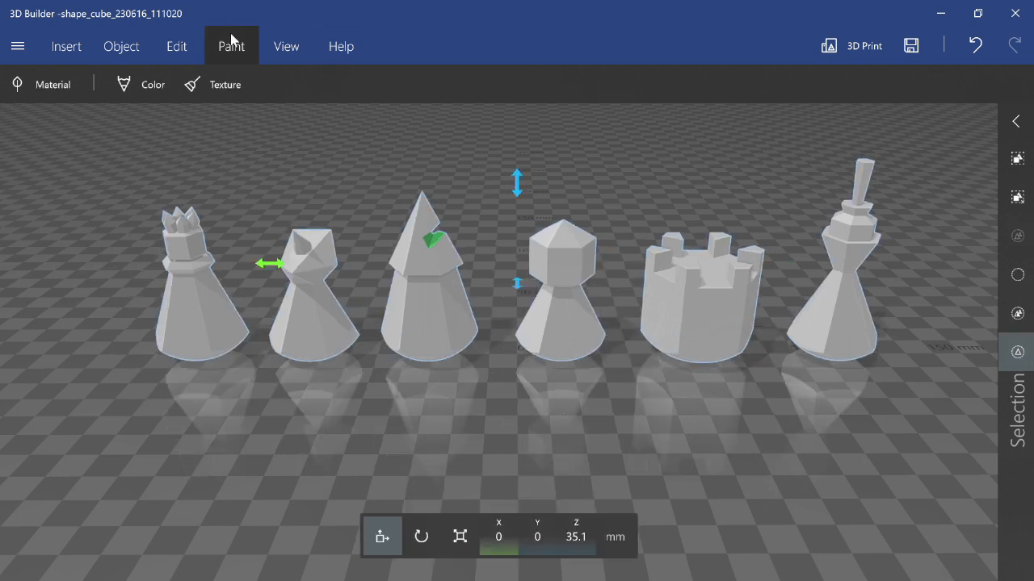
{"action": "left_click", "coordinate": [271, 44]}
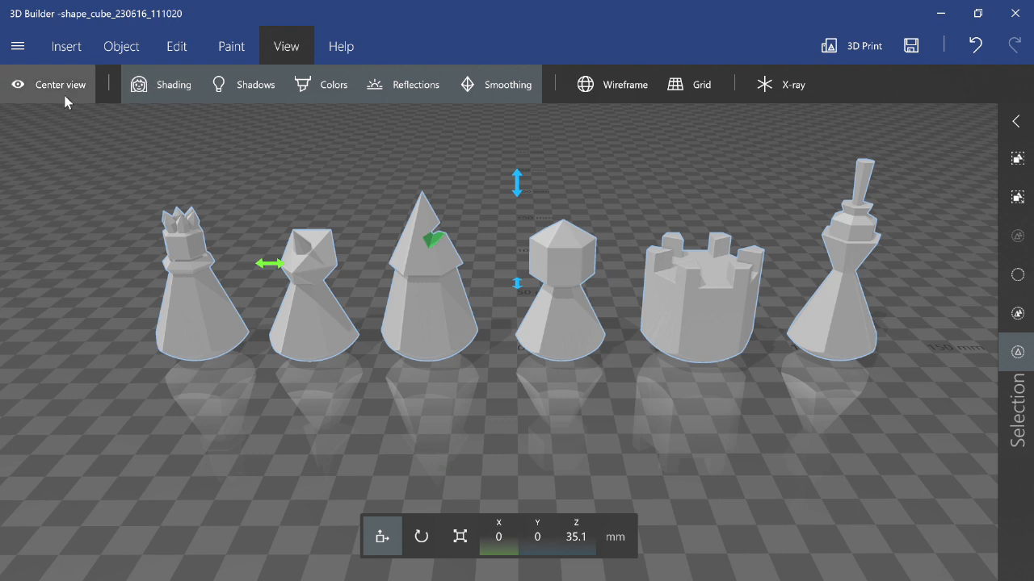
{"action": "left_click", "coordinate": [63, 92]}
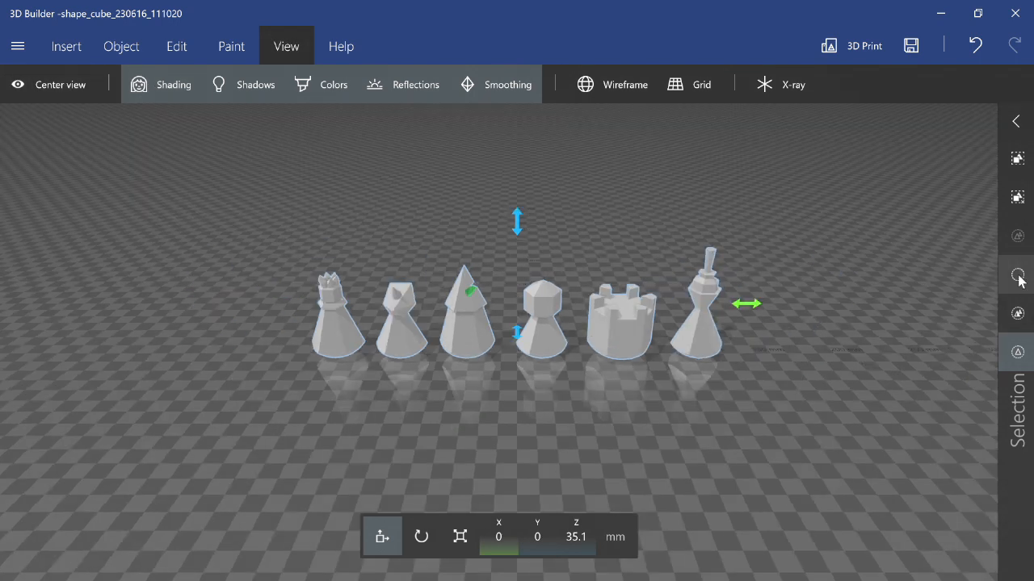
{"action": "left_click", "coordinate": [1017, 276]}
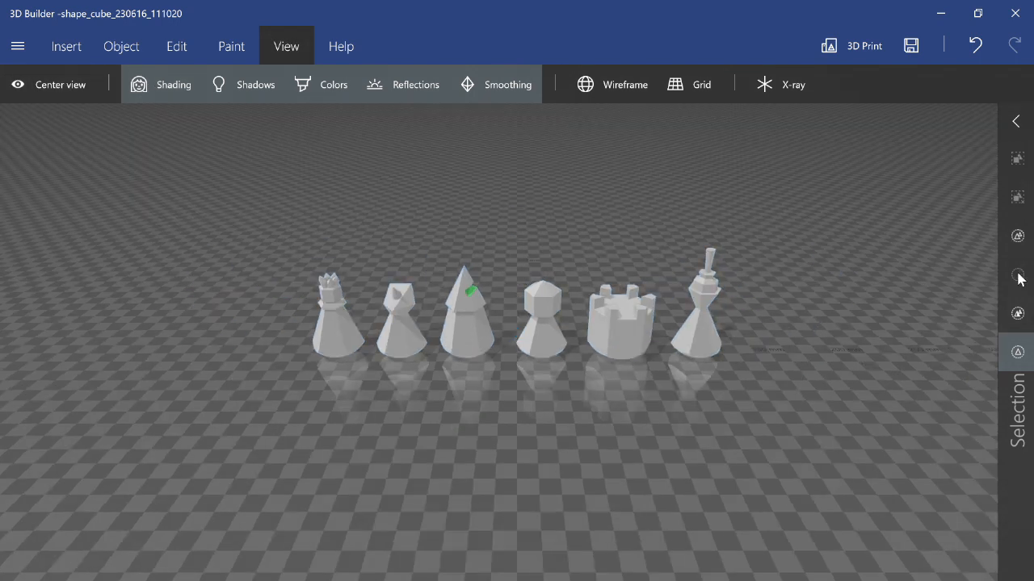